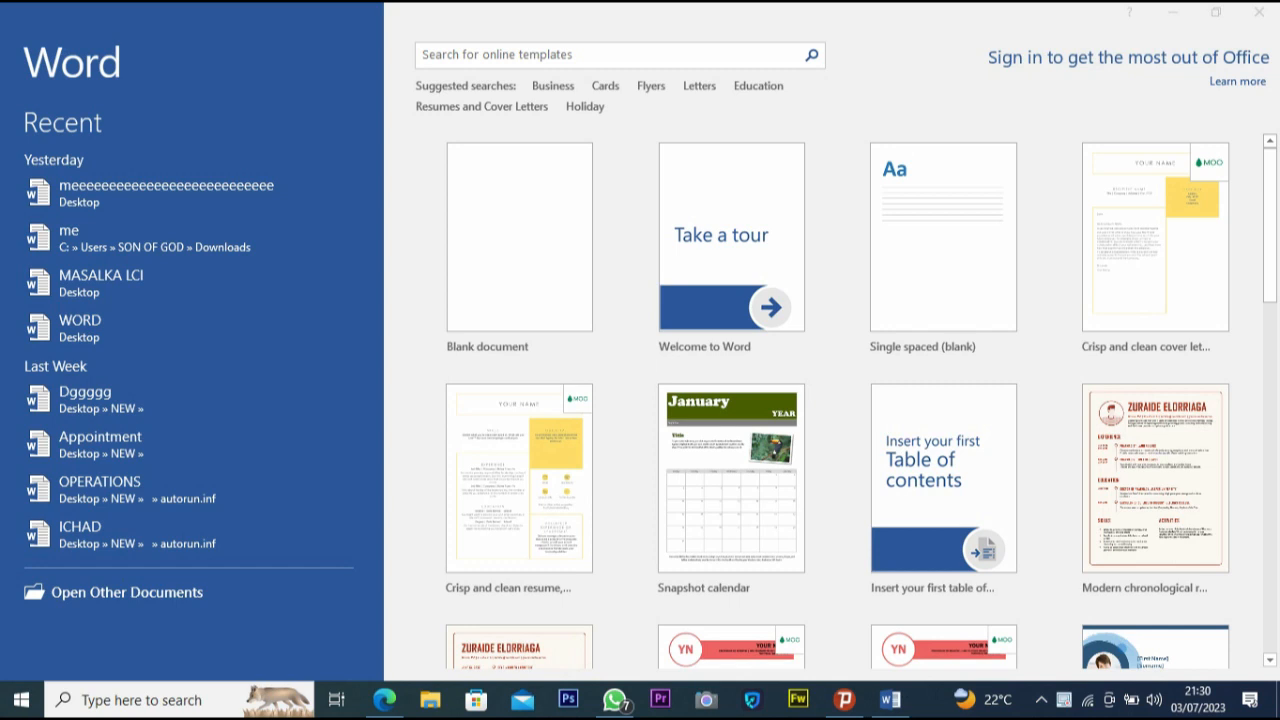
- Create a blank document and paste the copied article text into it
{"action": "left_click", "coordinate": [519, 238]}
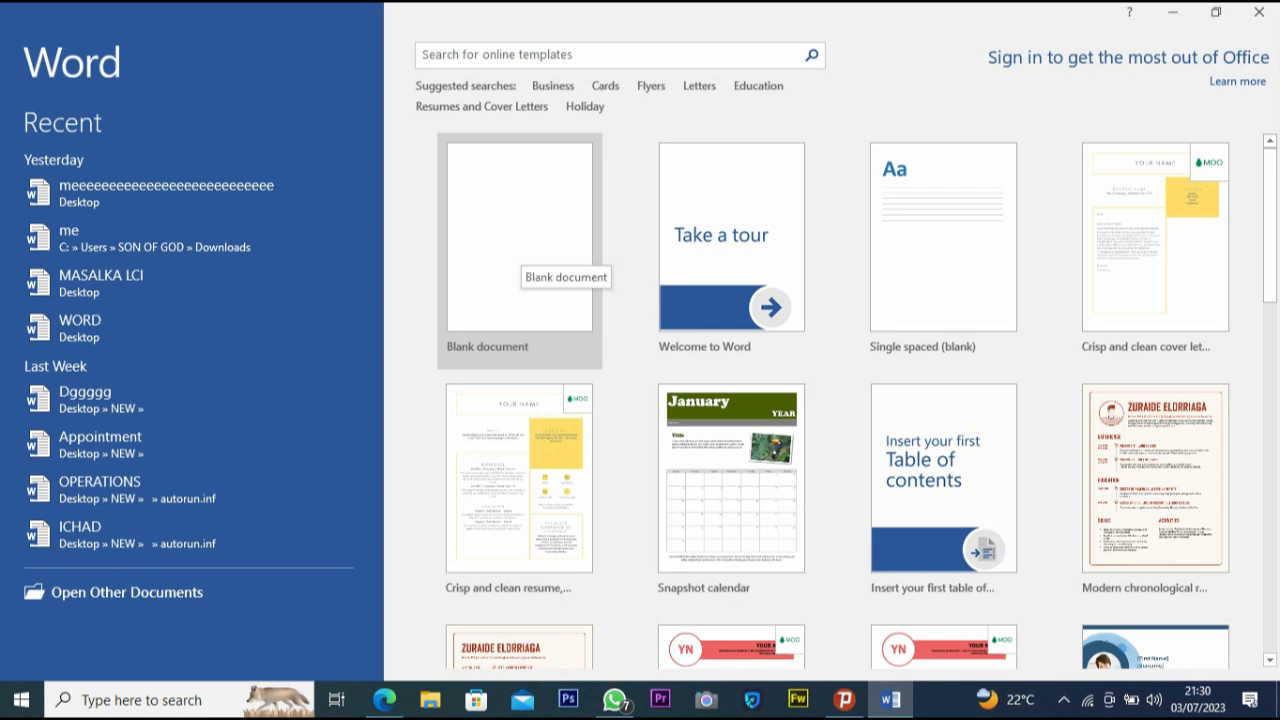
{"action": "left_click", "coordinate": [525, 255]}
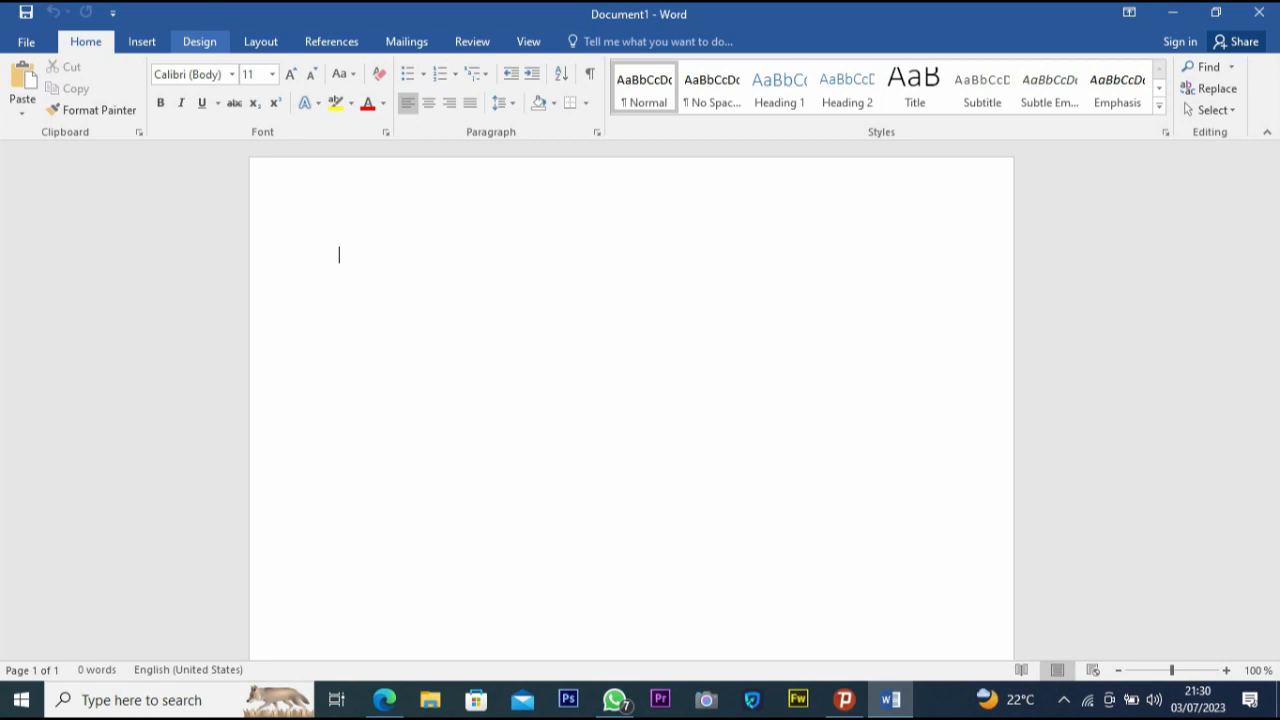
{"action": "left_click", "coordinate": [199, 41]}
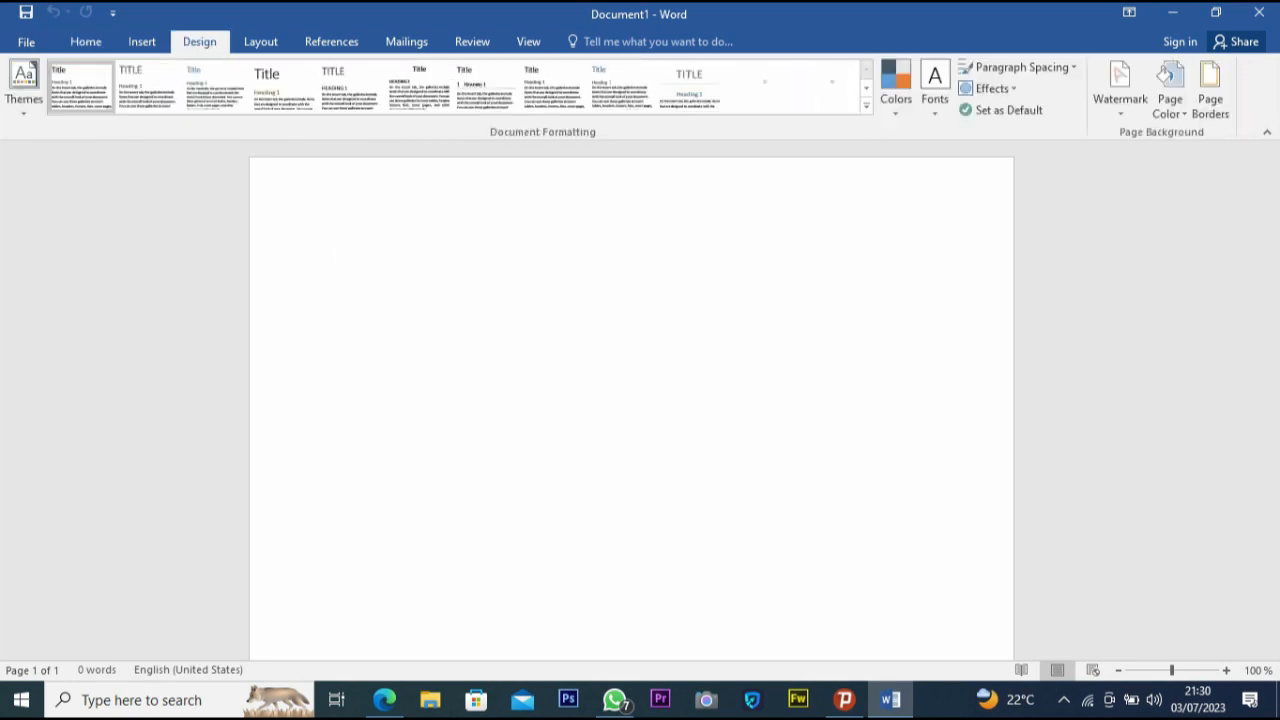
{"action": "right_click", "coordinate": [388, 288]}
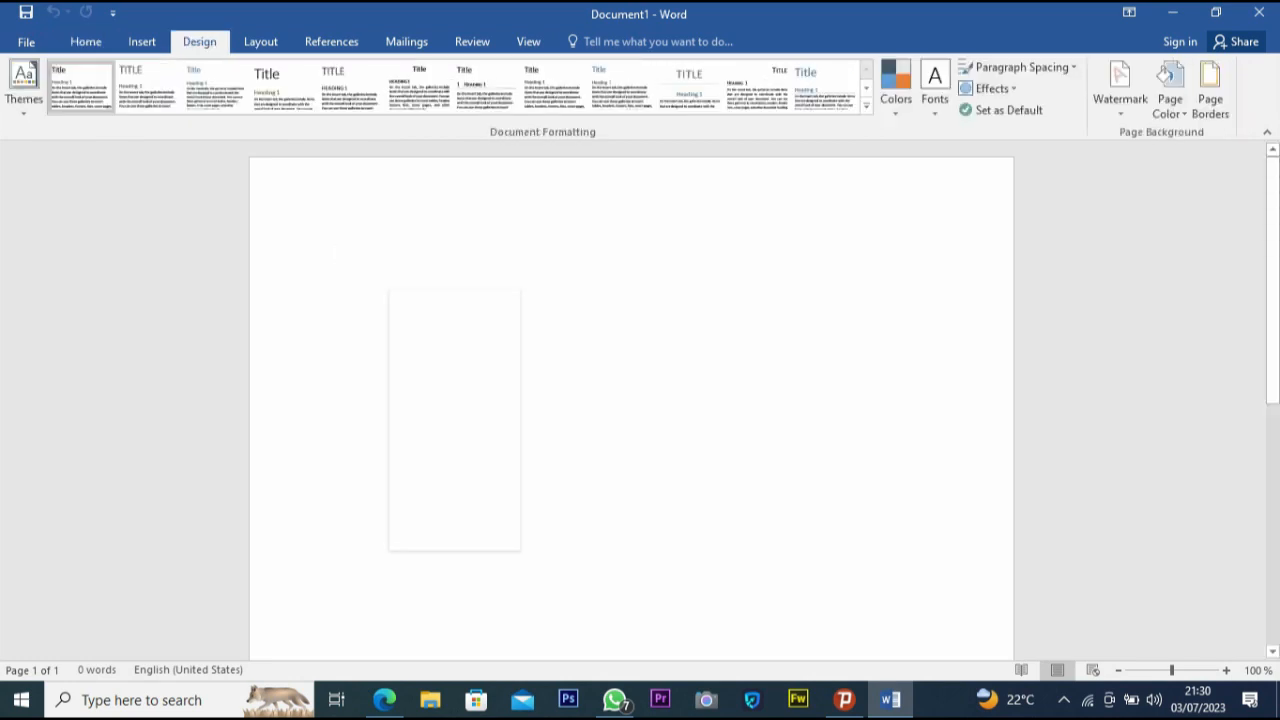
{"action": "left_click", "coordinate": [428, 371]}
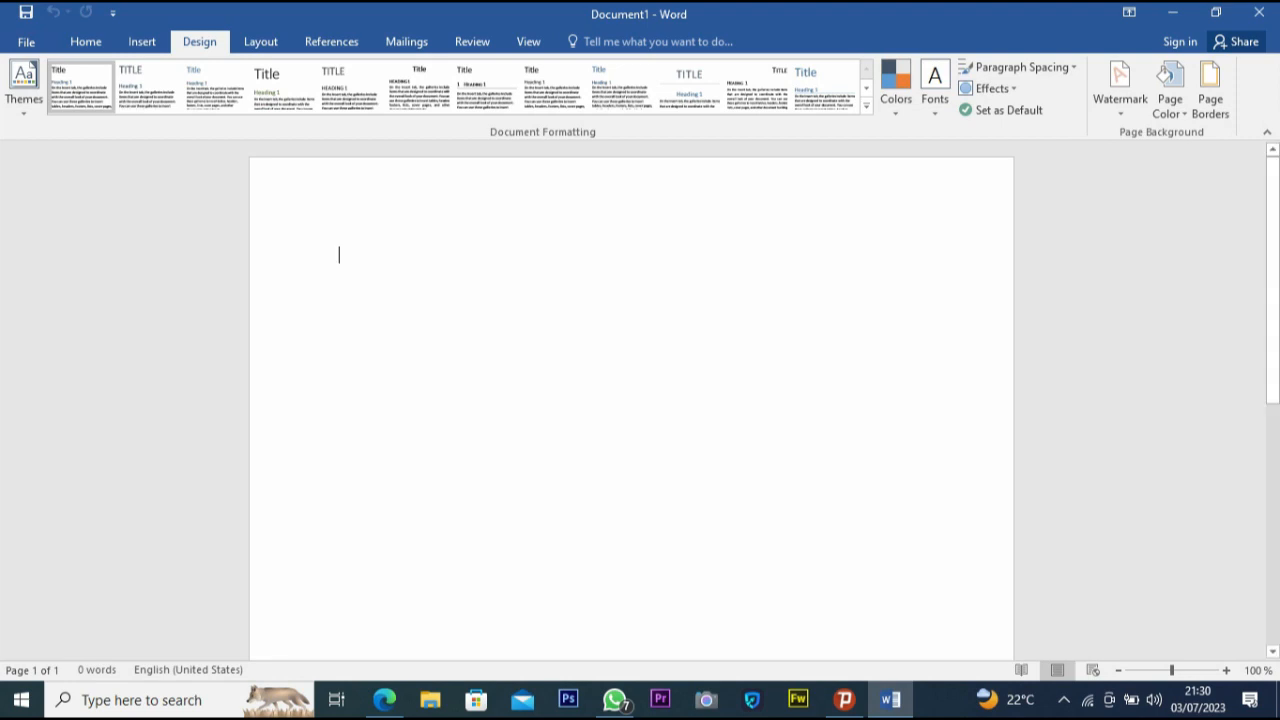
{"action": "type", "text": "The Financial Times has published  an investigation into the Crypto com exchange. They accuse the platform of manipulating markets through its own platform and fake market makers. According to the media, Crypto com has used its staff to trade tokens and make profits. Their trading and market-making teams also acted as counterparties to customers."}
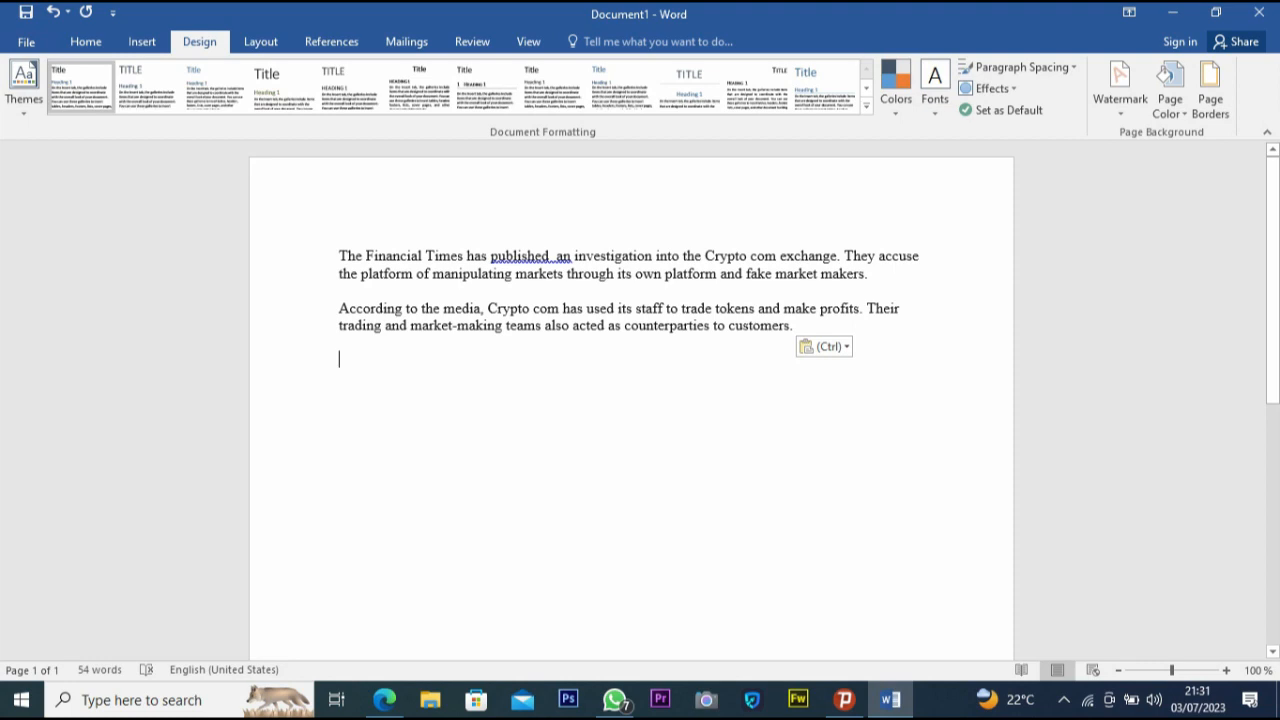
- Paste the text again with Keep Source Formatting inside the first paragraph
{"action": "right_click", "coordinate": [531, 264]}
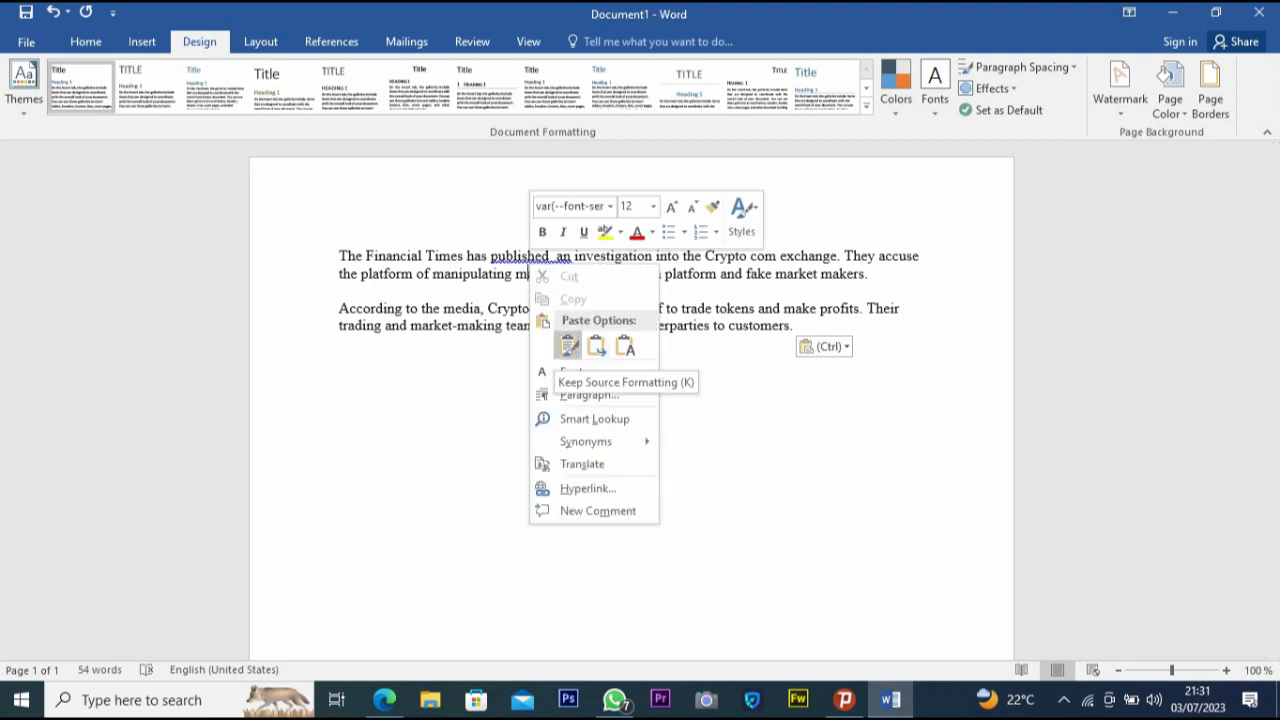
{"action": "left_click", "coordinate": [568, 346]}
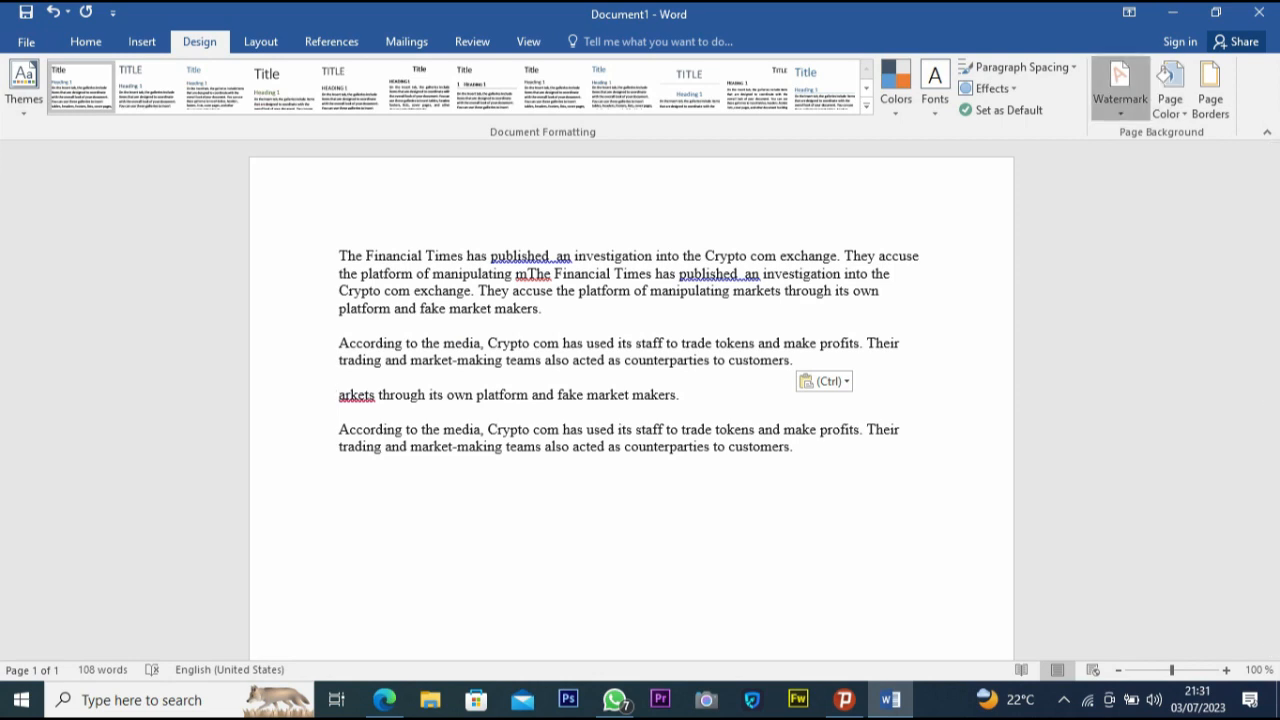
- Open the custom watermark dialog and switch from picture watermark to text watermark
{"action": "left_click", "coordinate": [1145, 80]}
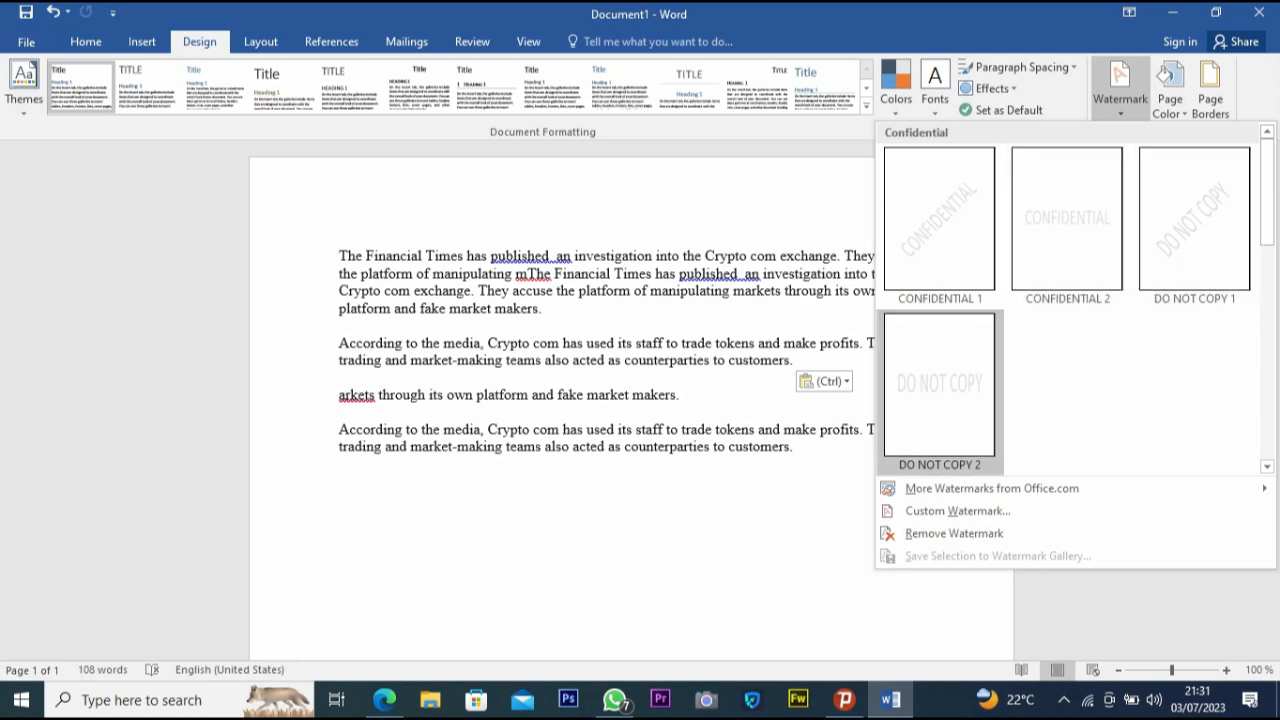
{"action": "mouse_move", "coordinate": [990, 488]}
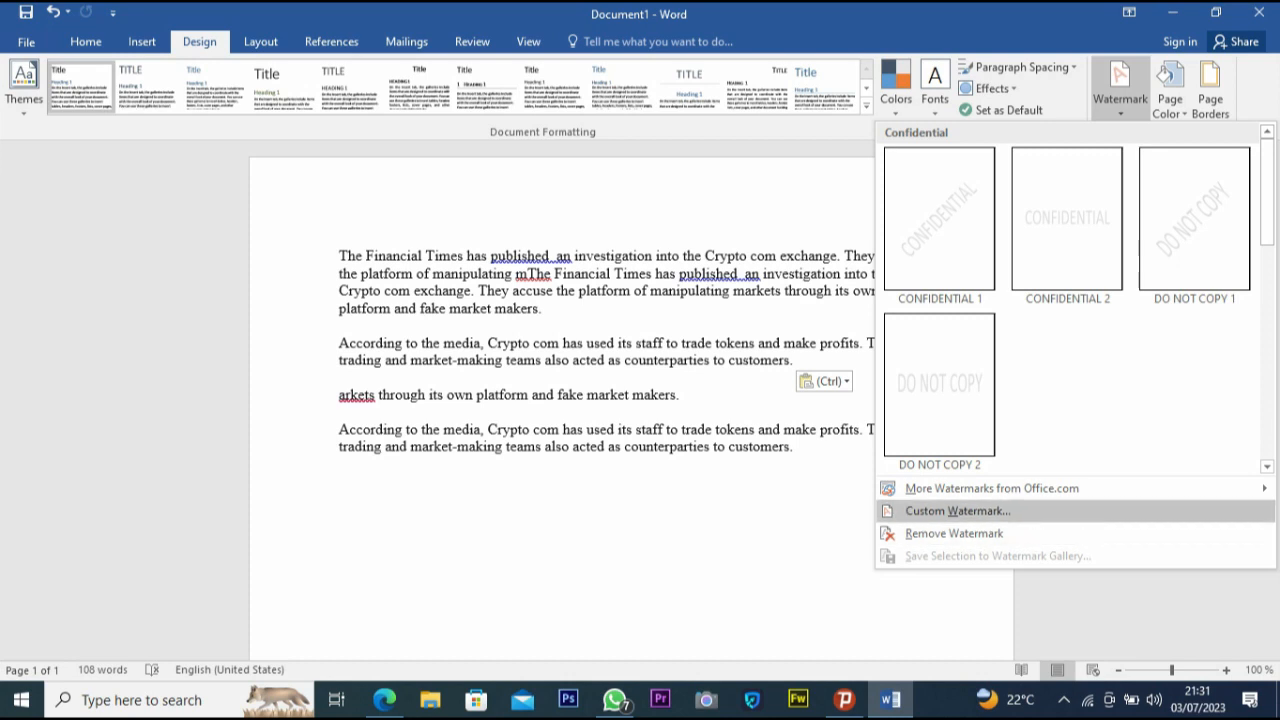
{"action": "left_click", "coordinate": [958, 511]}
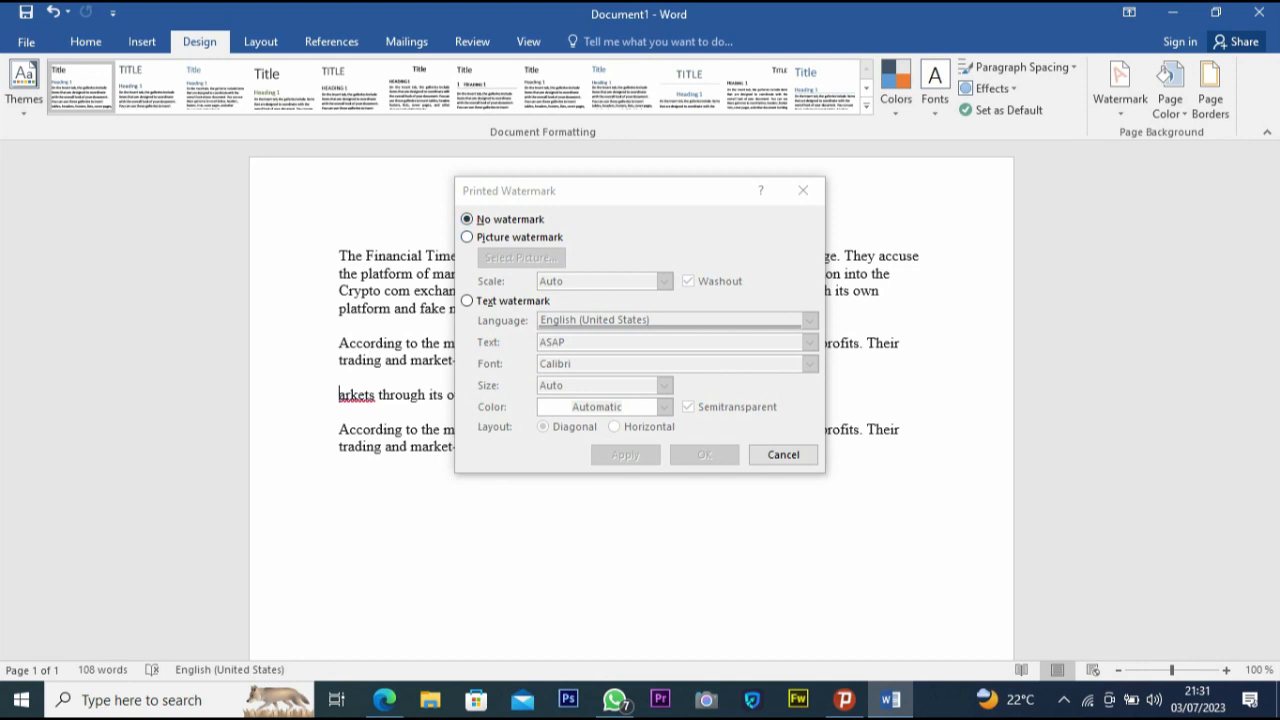
{"action": "left_click", "coordinate": [468, 237]}
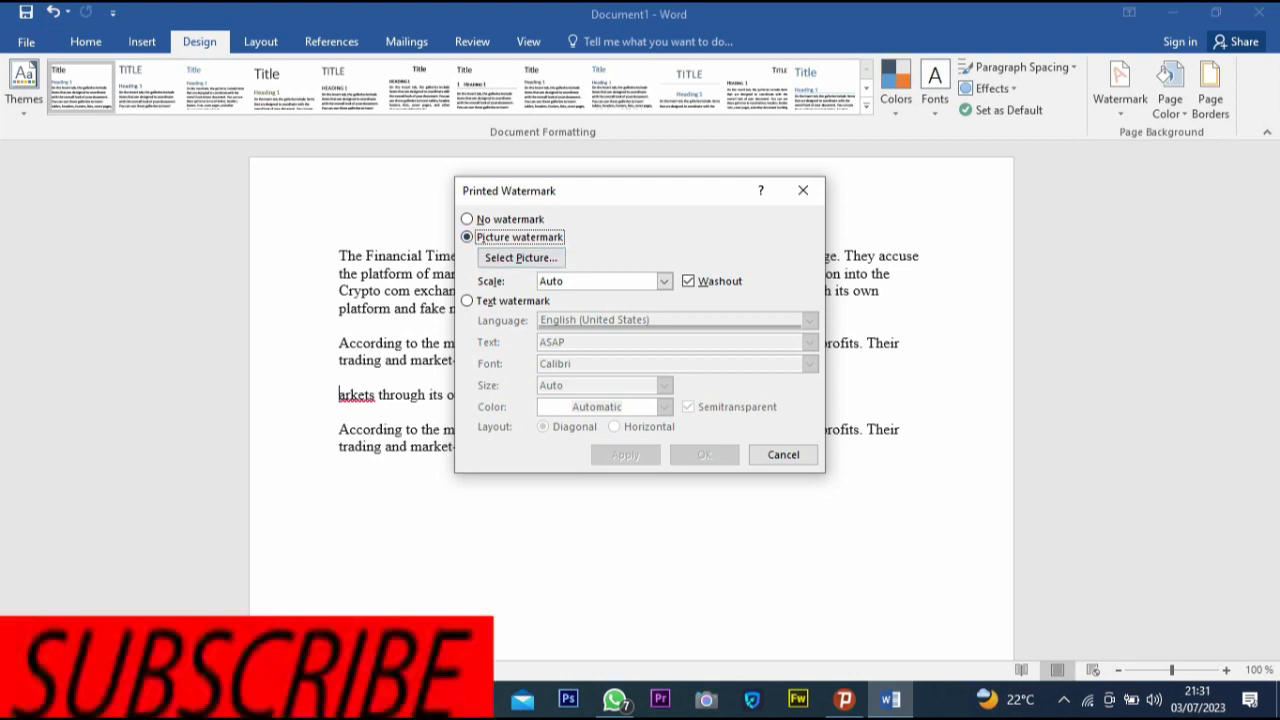
{"action": "left_click", "coordinate": [521, 258]}
{"action": "left_click", "coordinate": [467, 301]}
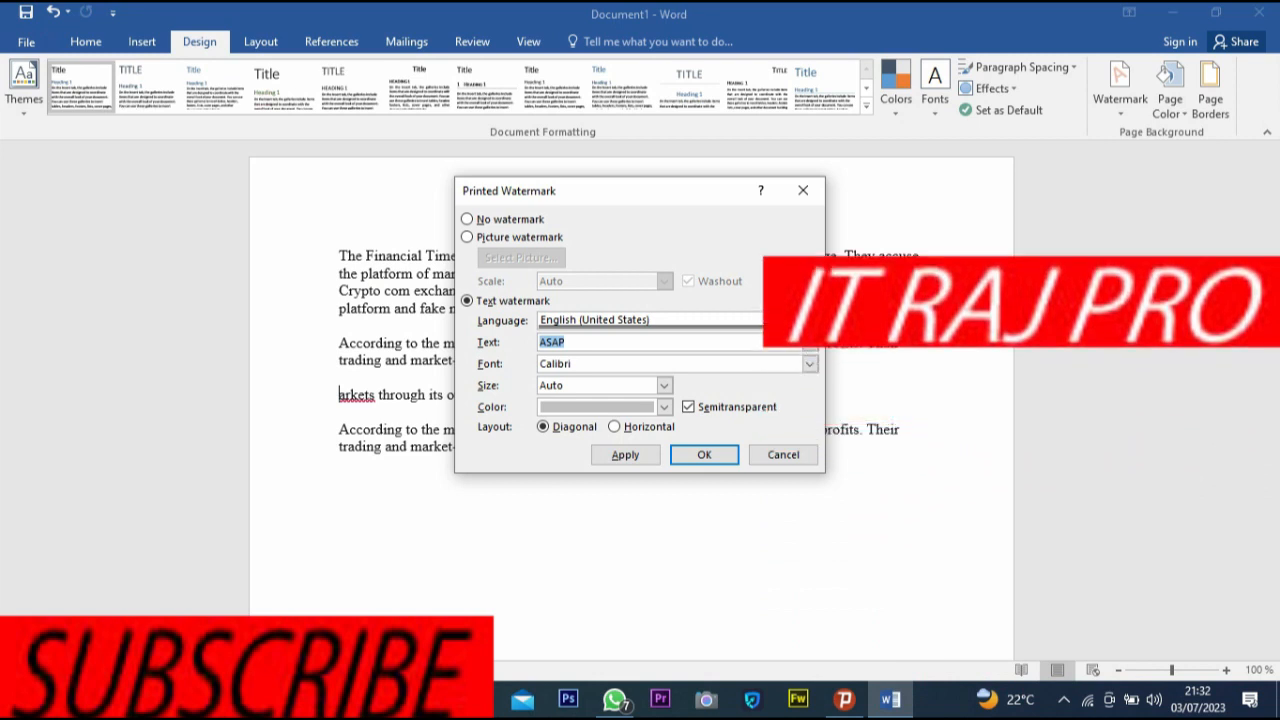
- Try entering mine no copy as the watermark text and browse the language list
{"action": "type", "text": "mi"}
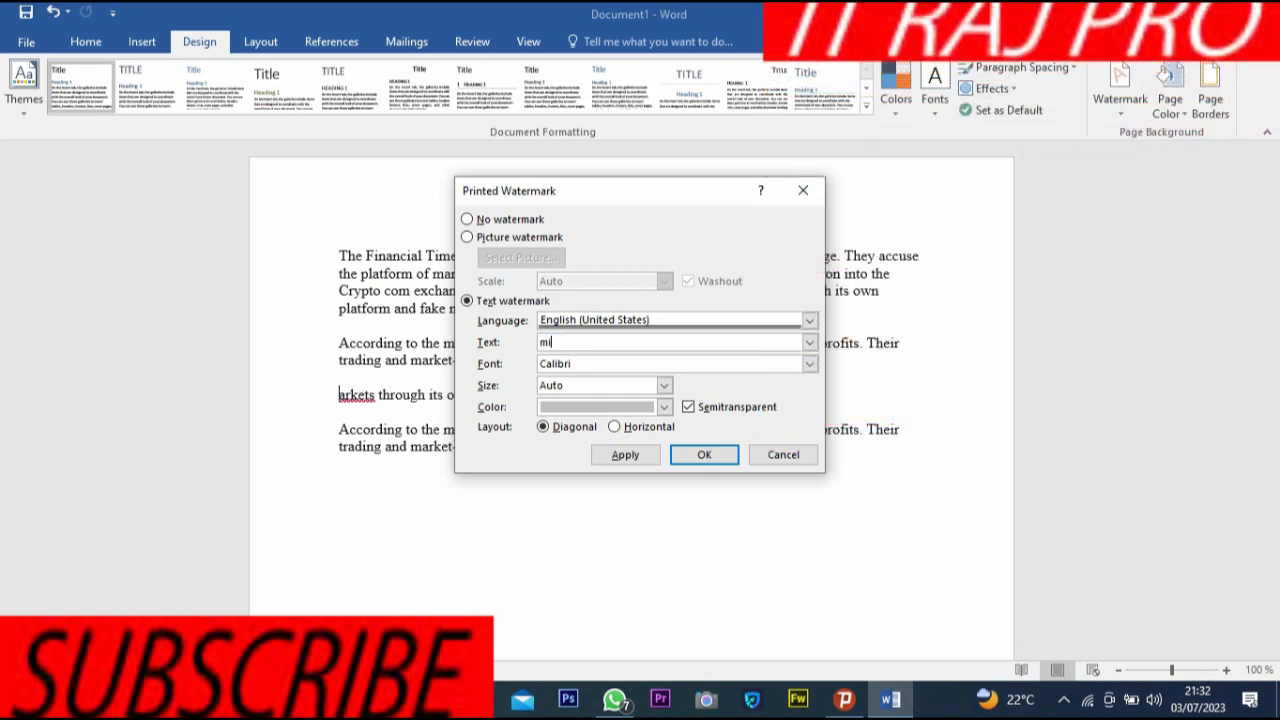
{"action": "type", "text": "ne n"}
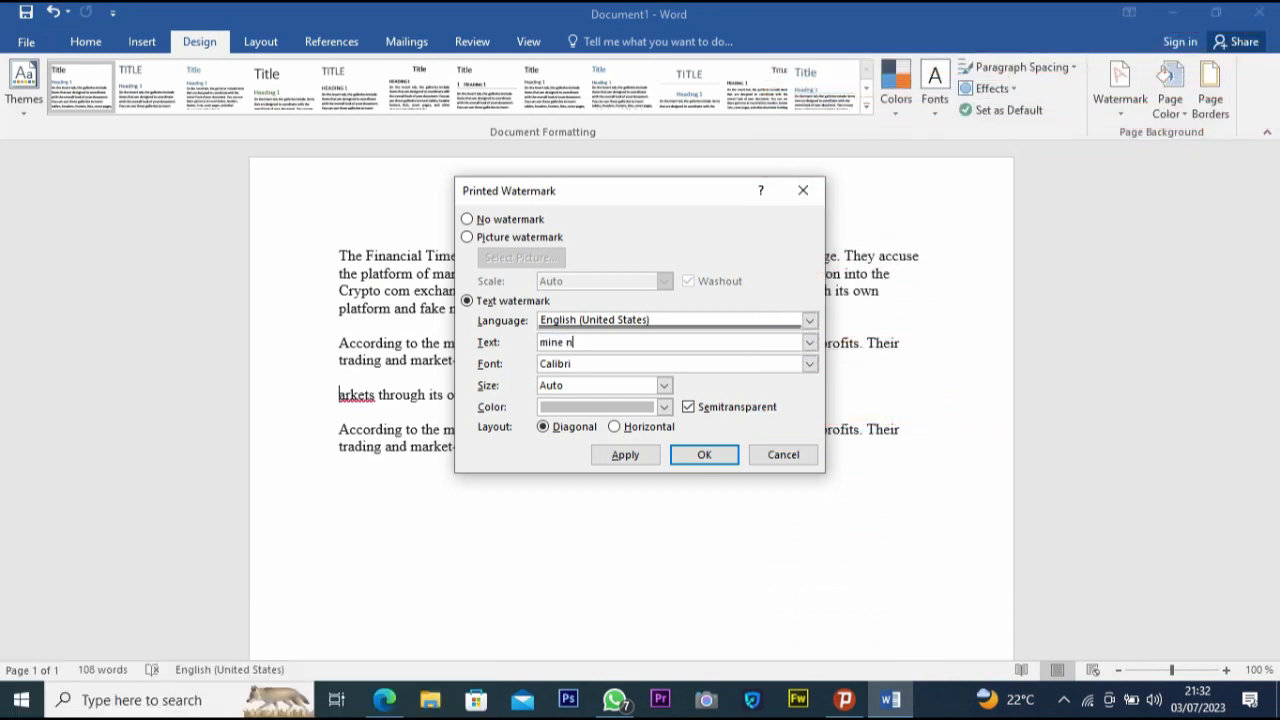
{"action": "type", "text": "o copy"}
{"action": "left_click", "coordinate": [809, 320]}
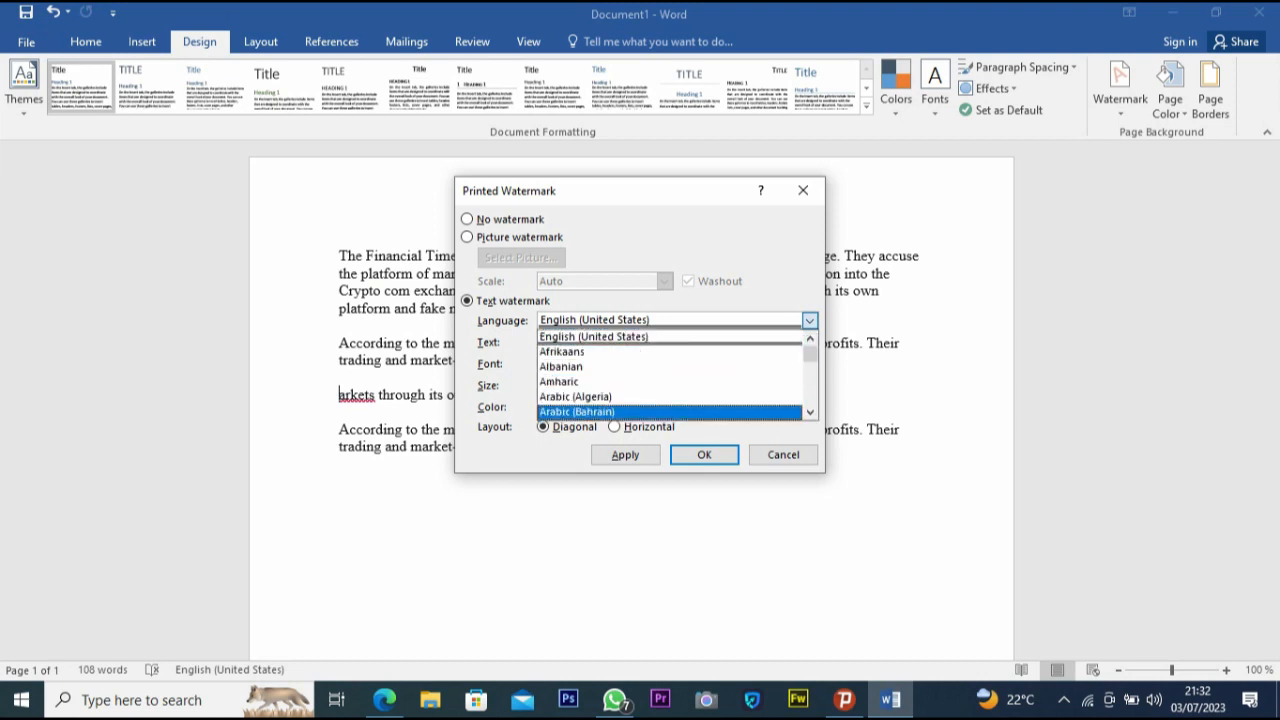
{"action": "scroll", "coordinate": [600, 381], "scroll_direction": "down", "scroll_amount": 4}
{"action": "scroll", "coordinate": [600, 381], "scroll_direction": "down", "scroll_amount": 6}
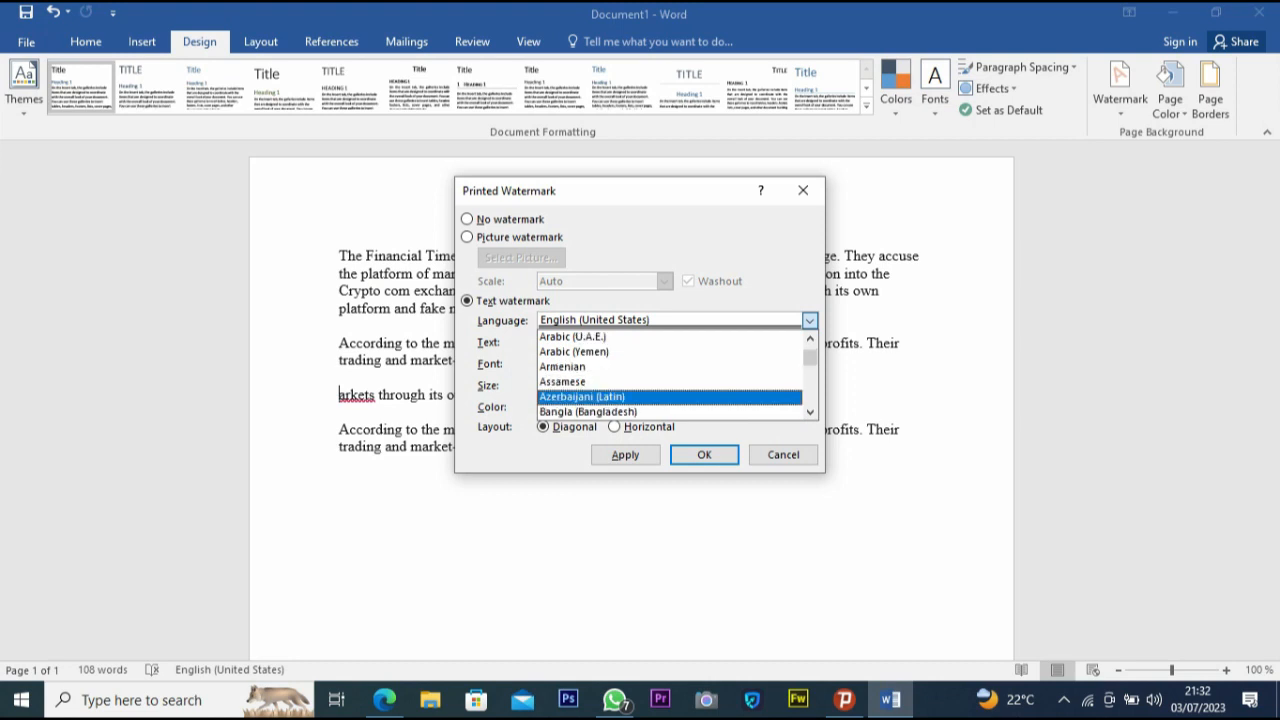
{"action": "key", "text": "Escape"}
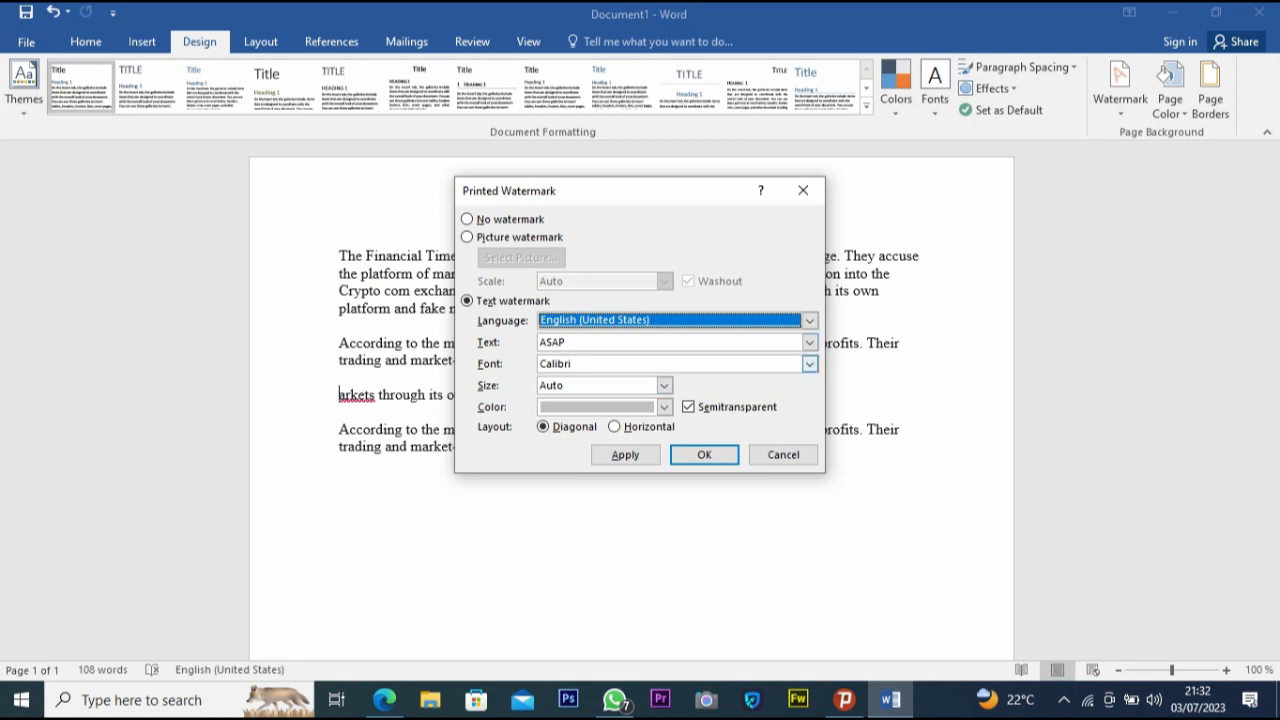
- Set the watermark font to Eras Bold ITC
{"action": "left_click", "coordinate": [809, 363]}
{"action": "scroll", "coordinate": [670, 413], "scroll_direction": "down", "scroll_amount": 7}
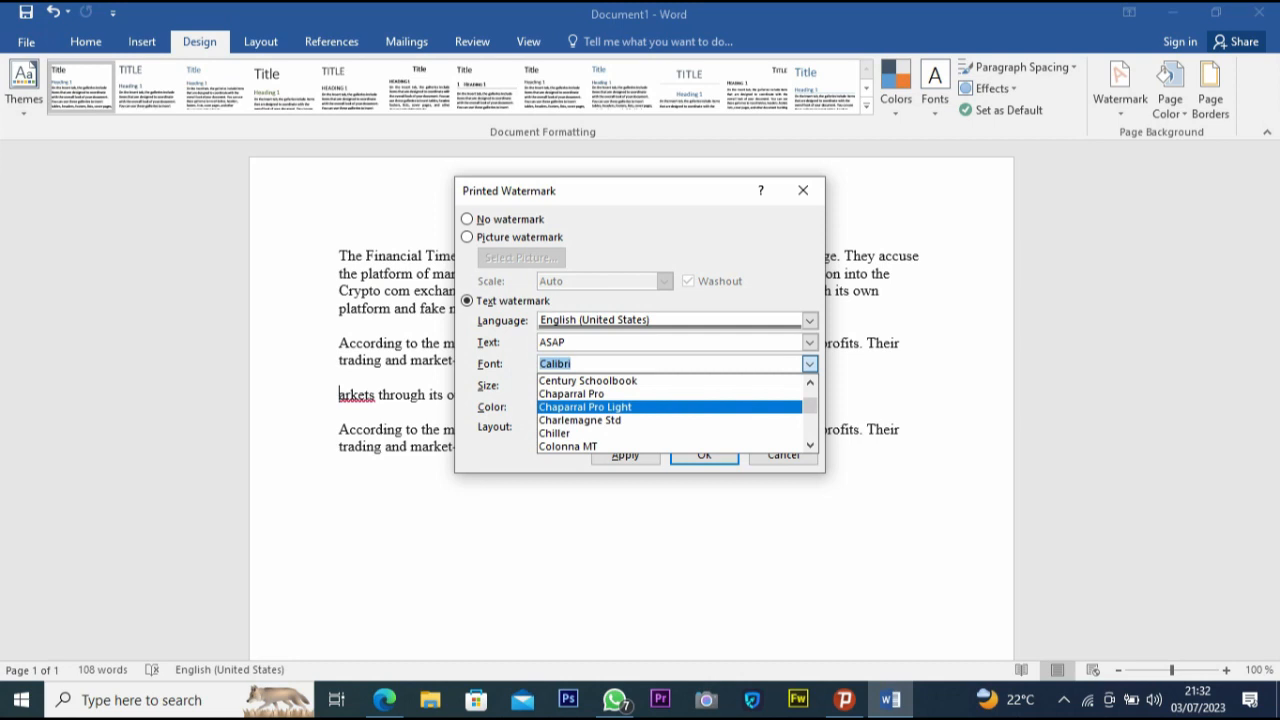
{"action": "scroll", "coordinate": [670, 407], "scroll_direction": "down", "scroll_amount": 4}
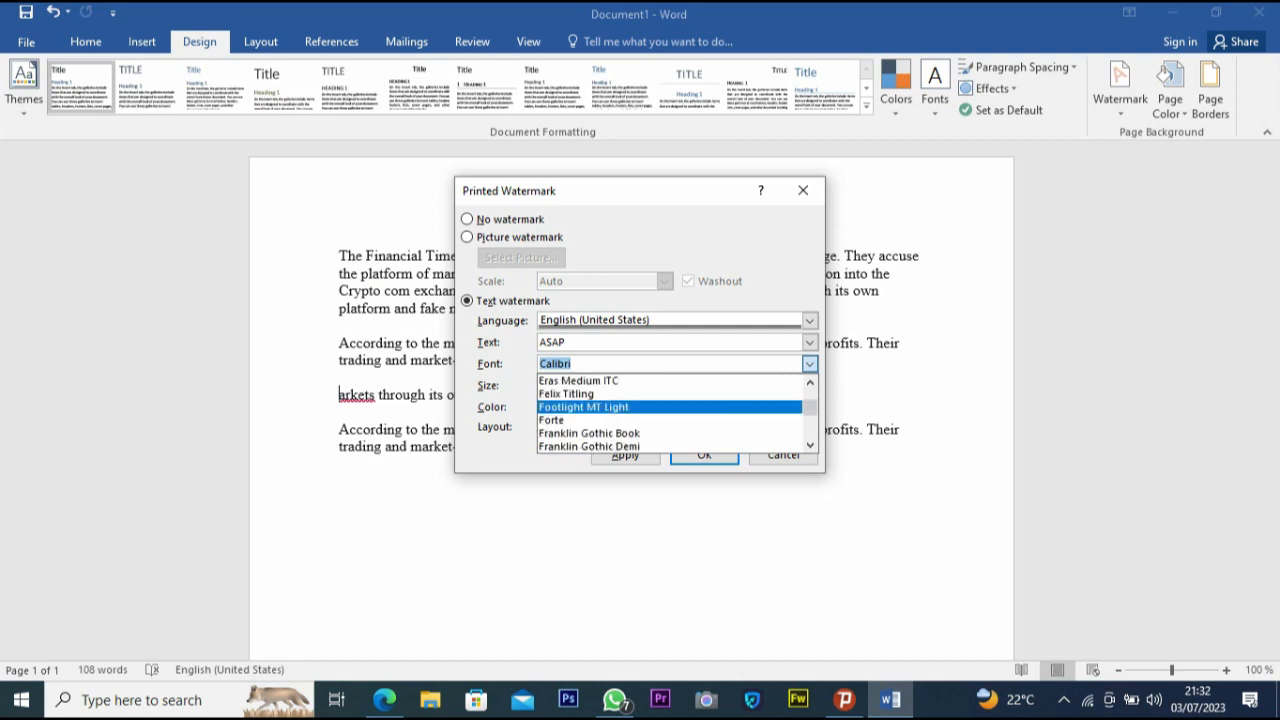
{"action": "scroll", "coordinate": [670, 407], "scroll_direction": "down", "scroll_amount": 13}
{"action": "scroll", "coordinate": [670, 407], "scroll_direction": "up", "scroll_amount": 10}
{"action": "scroll", "coordinate": [670, 407], "scroll_direction": "up", "scroll_amount": 4}
{"action": "left_click", "coordinate": [620, 380]}
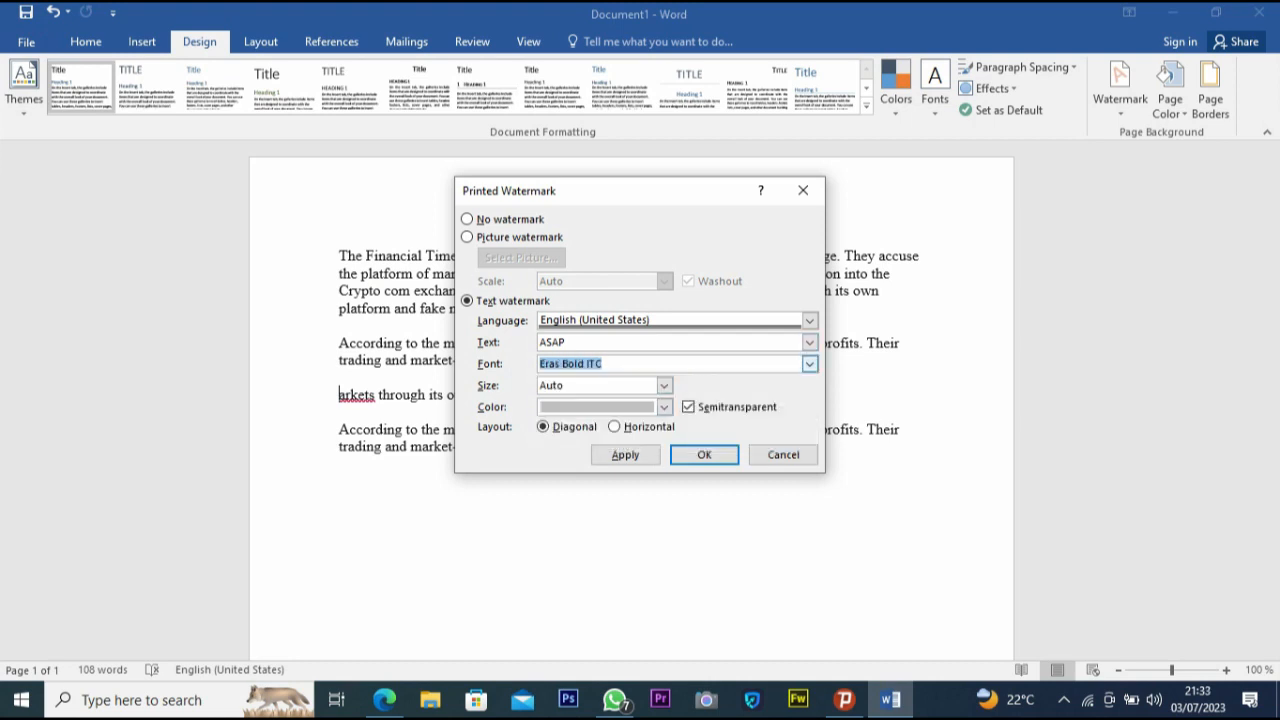
- Set the watermark text to mine no copy, apply it and close the dialog
{"action": "key", "text": "shift+Tab"}
{"action": "type", "text": "mi"}
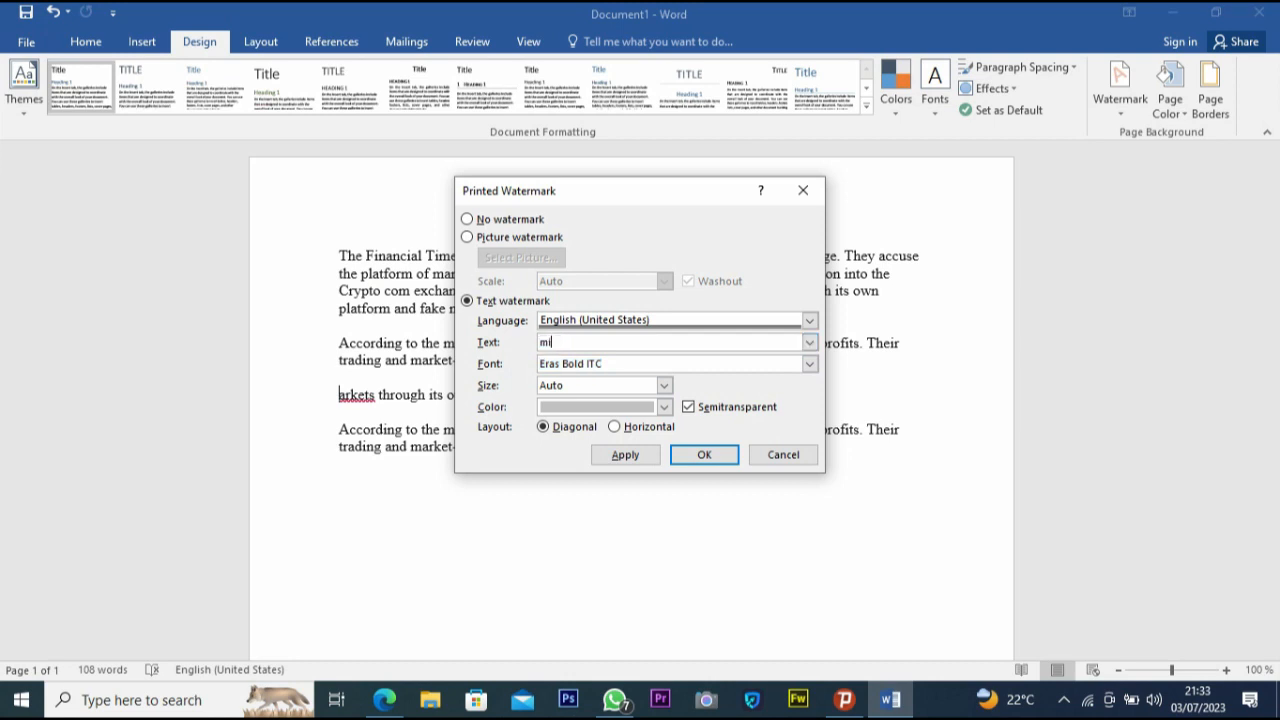
{"action": "type", "text": "ne no copy"}
{"action": "left_click", "coordinate": [625, 455]}
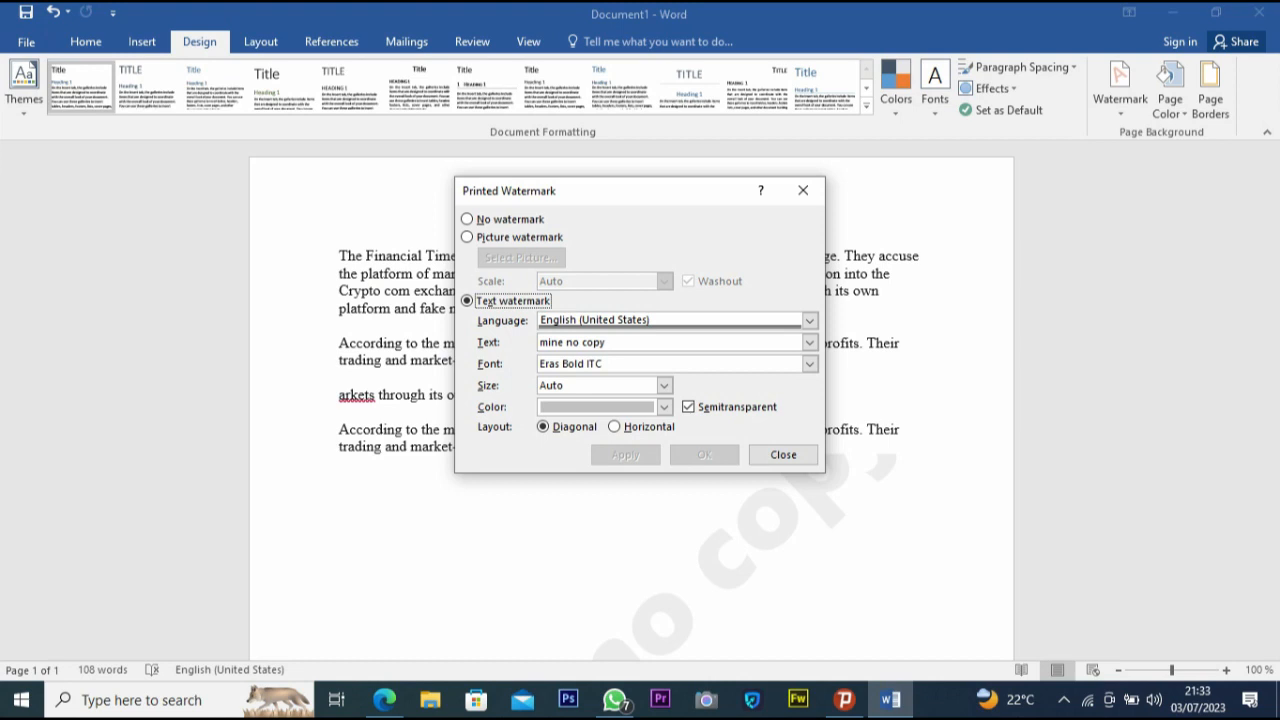
{"action": "left_click", "coordinate": [783, 454]}
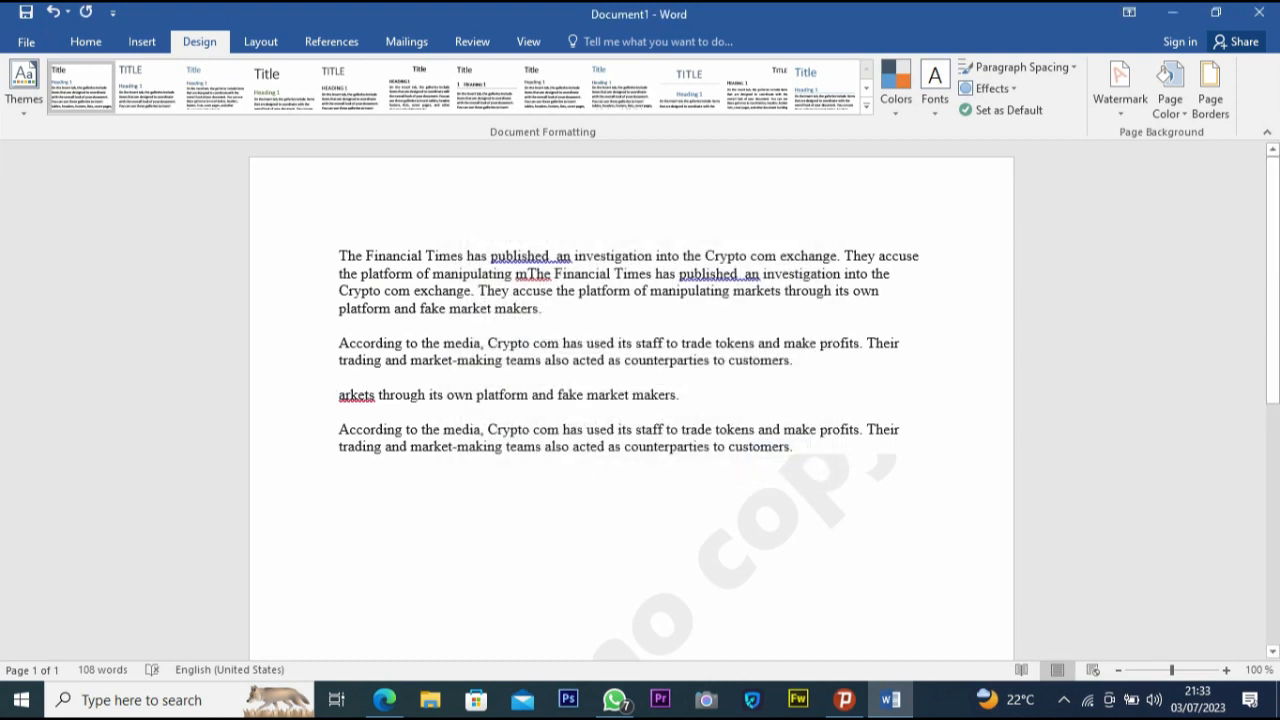
- Scroll through the page to examine the diagonal watermark behind the text
{"action": "scroll", "coordinate": [631, 400], "scroll_direction": "down", "scroll_amount": 7}
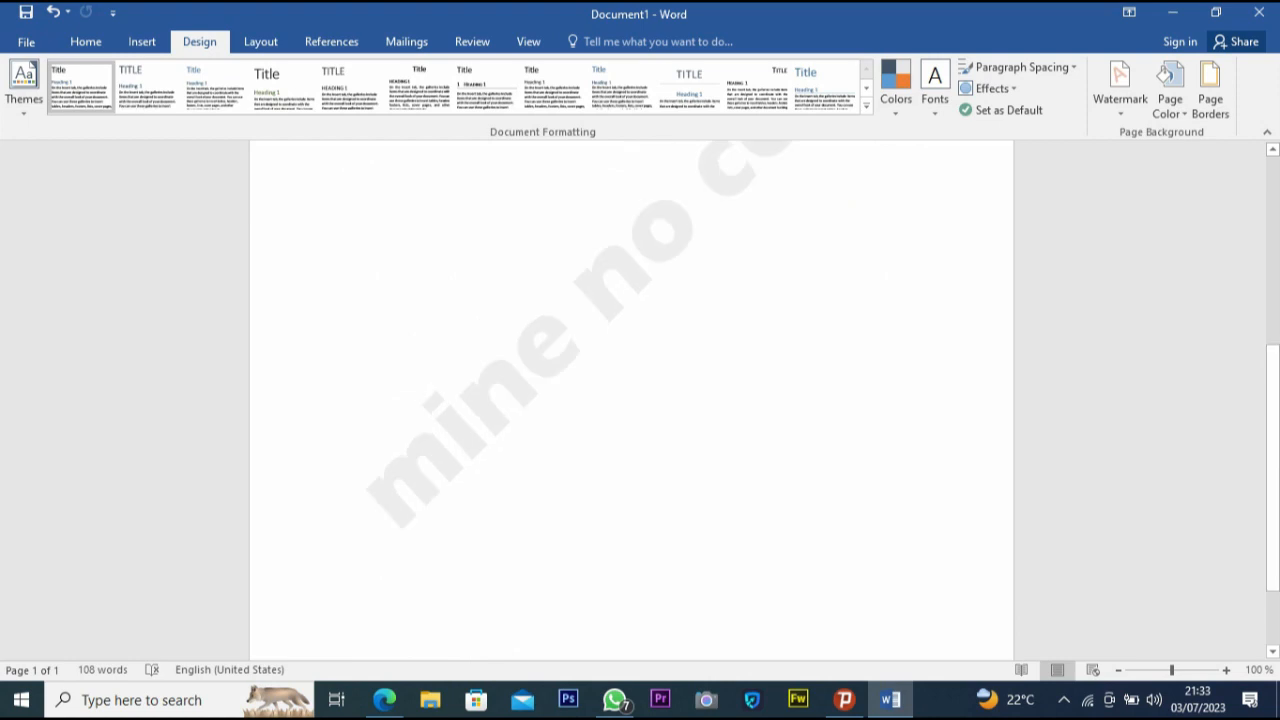
{"action": "scroll", "coordinate": [631, 400], "scroll_direction": "up", "scroll_amount": 6}
{"action": "scroll", "coordinate": [631, 400], "scroll_direction": "down", "scroll_amount": 5}
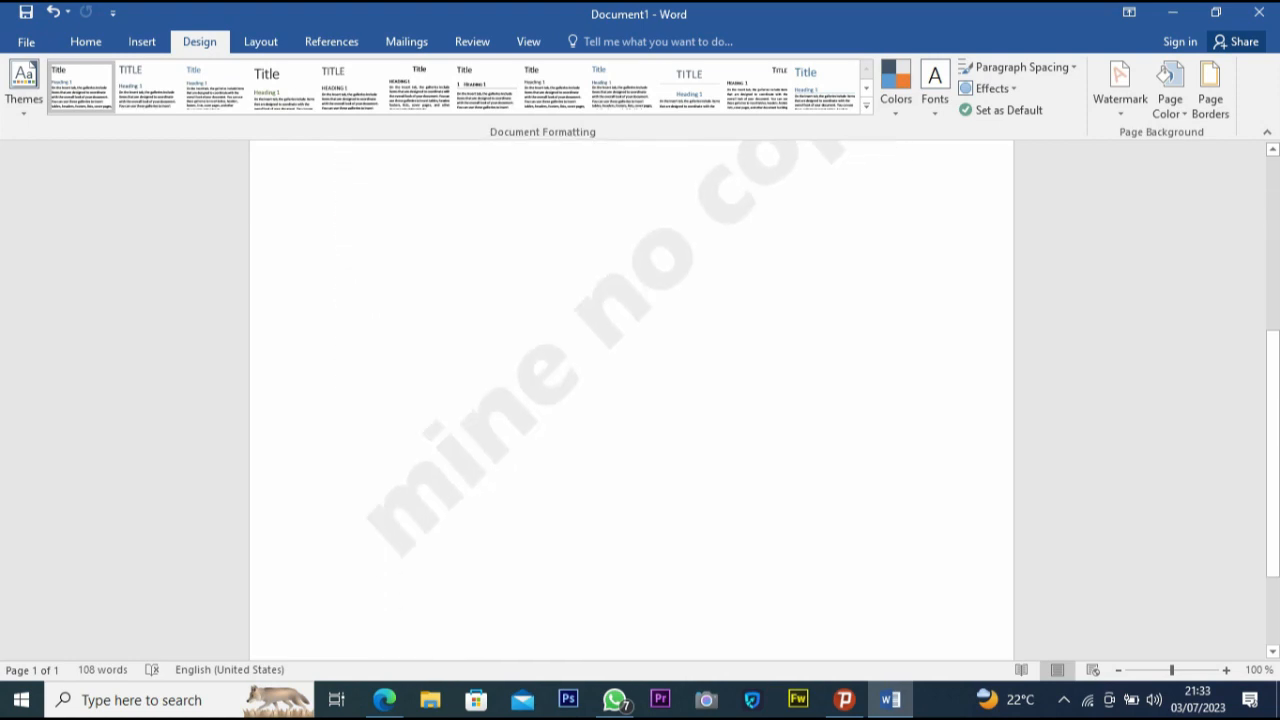
{"action": "scroll", "coordinate": [631, 400], "scroll_direction": "up", "scroll_amount": 1}
{"action": "scroll", "coordinate": [631, 400], "scroll_direction": "up", "scroll_amount": 2}
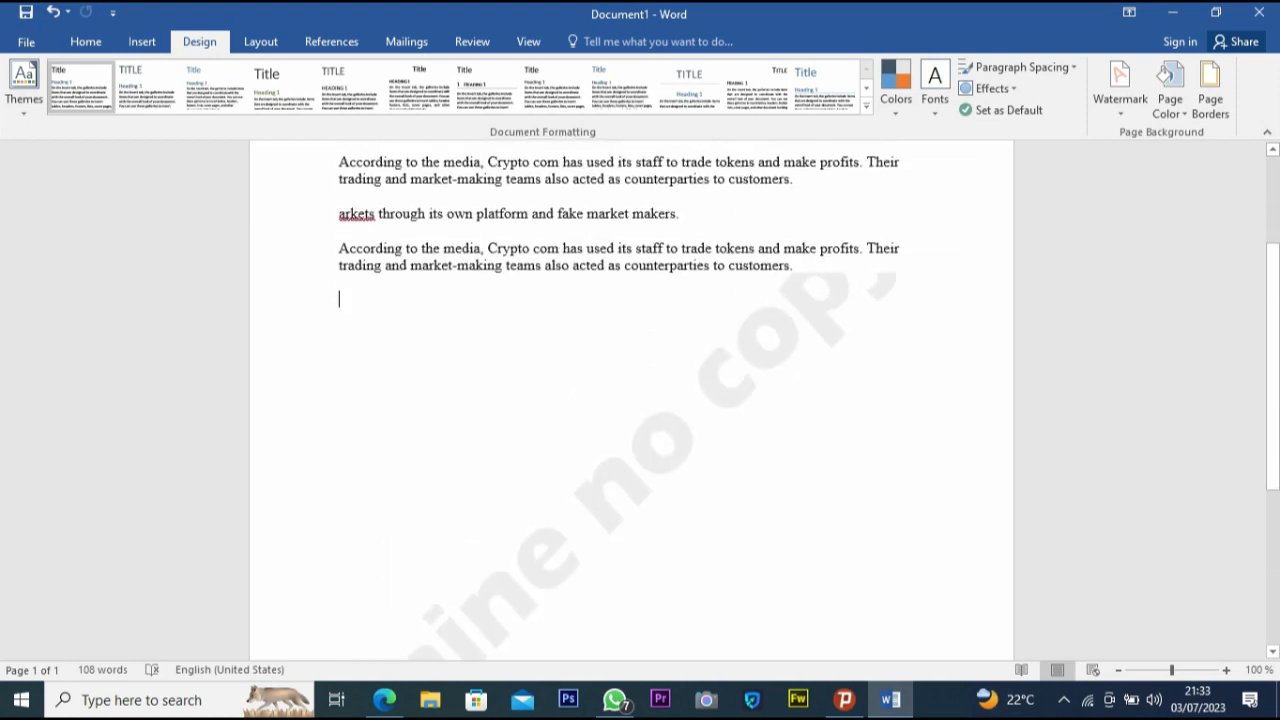
{"action": "scroll", "coordinate": [631, 400], "scroll_direction": "down", "scroll_amount": 5}
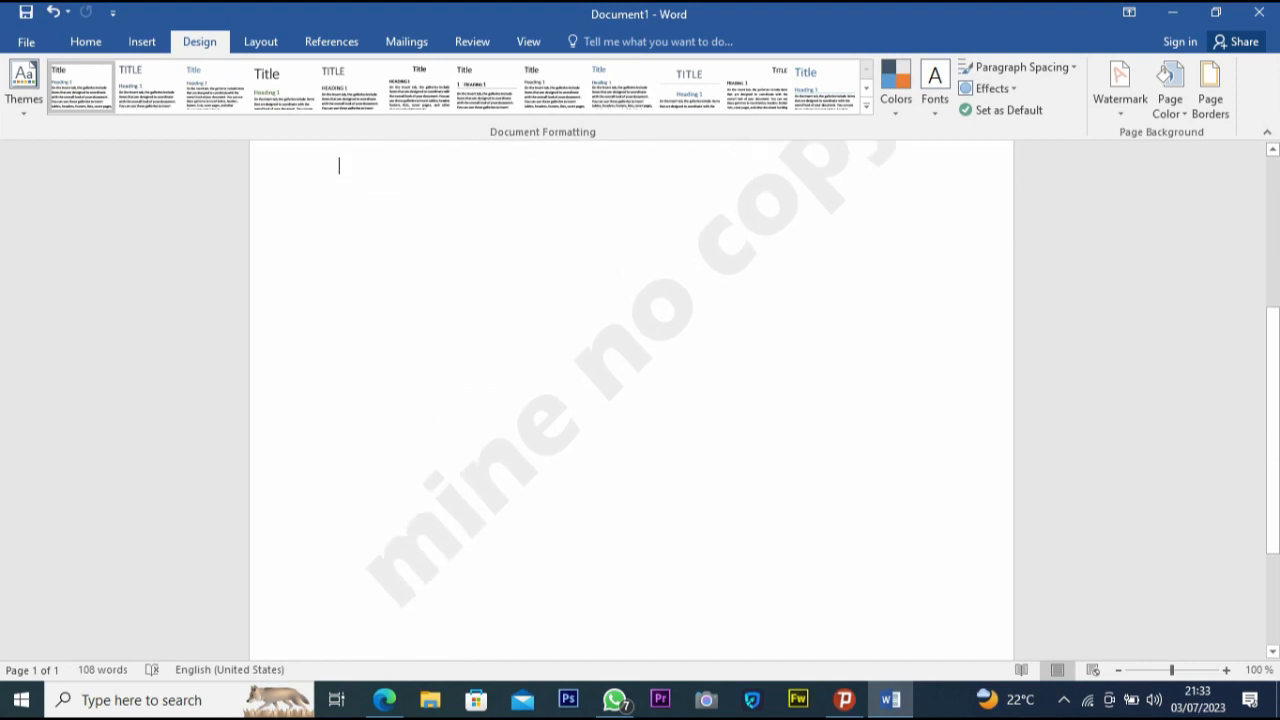
{"action": "scroll", "coordinate": [631, 400], "scroll_direction": "up", "scroll_amount": 4}
{"action": "scroll", "coordinate": [631, 400], "scroll_direction": "up", "scroll_amount": 5}
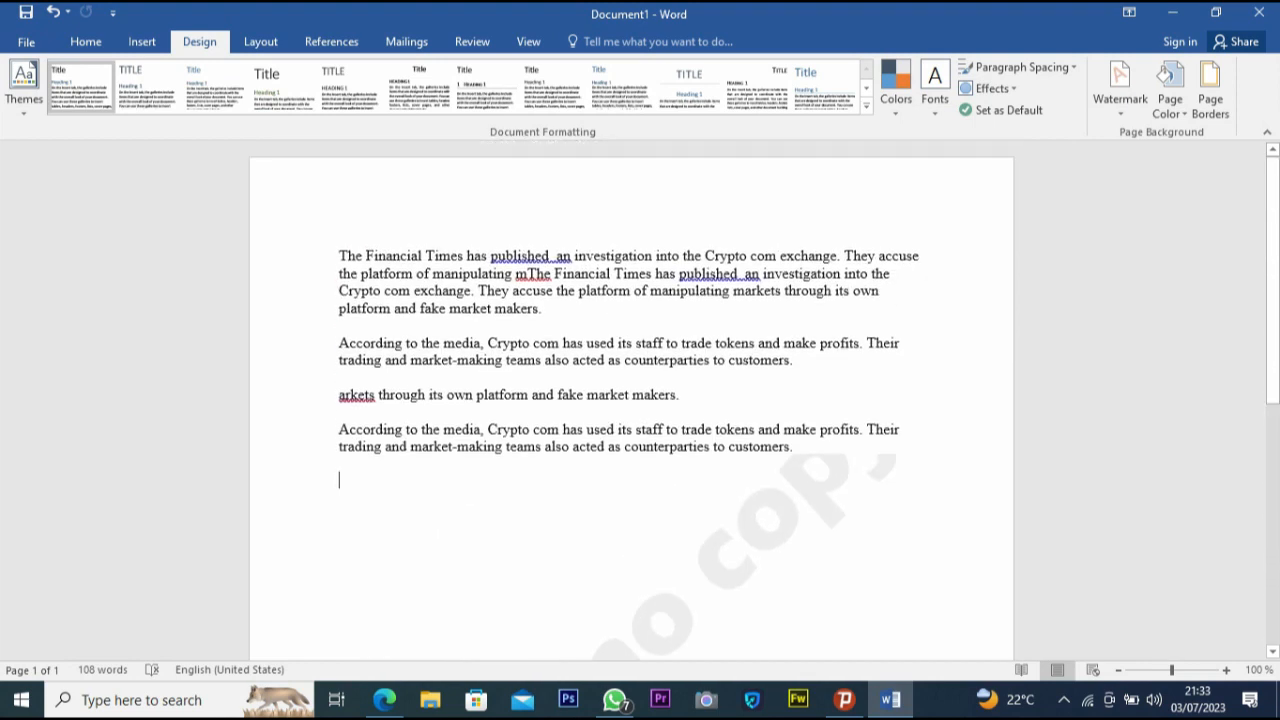
- Set the page color to orange
{"action": "left_click", "coordinate": [1165, 77]}
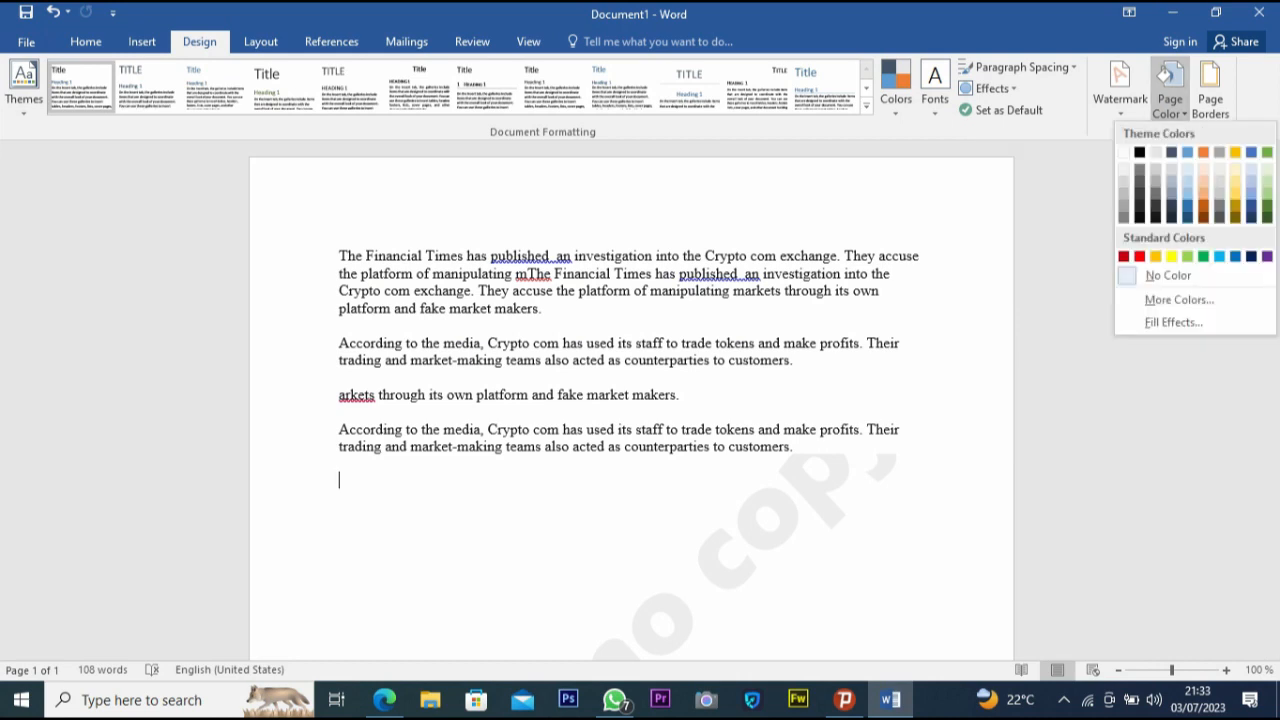
{"action": "left_click", "coordinate": [1165, 77]}
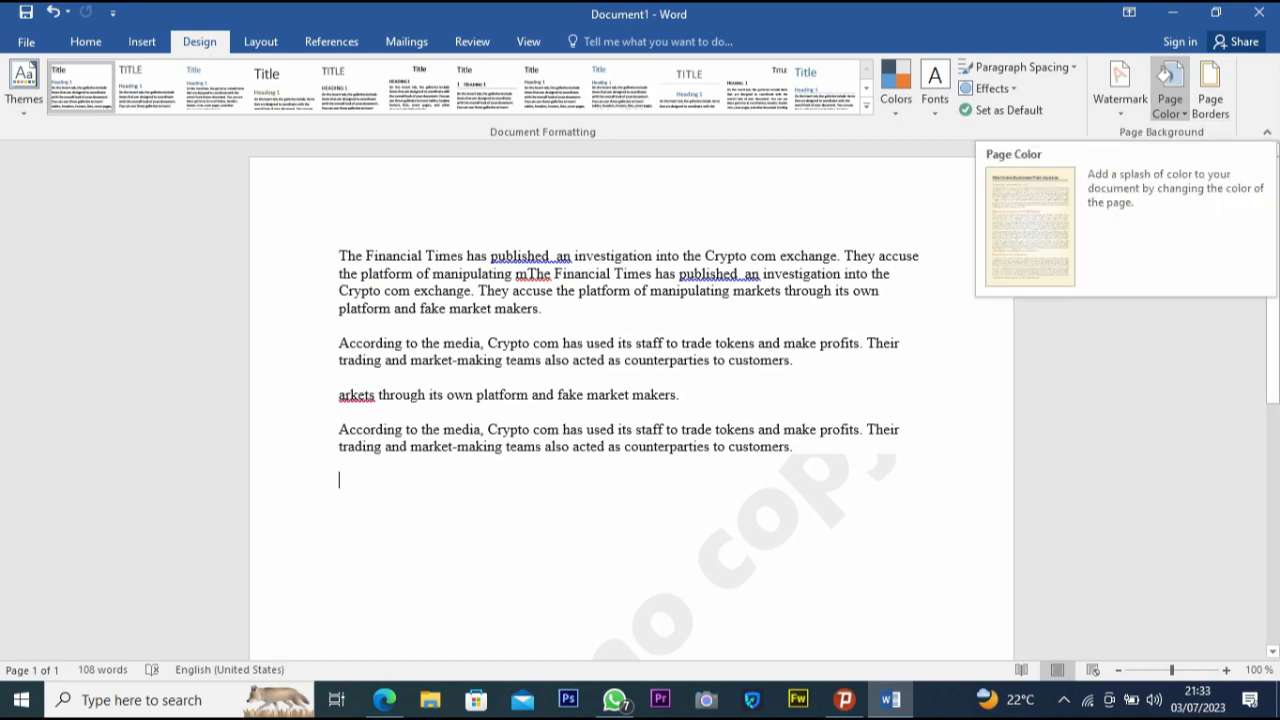
{"action": "left_click", "coordinate": [1165, 77]}
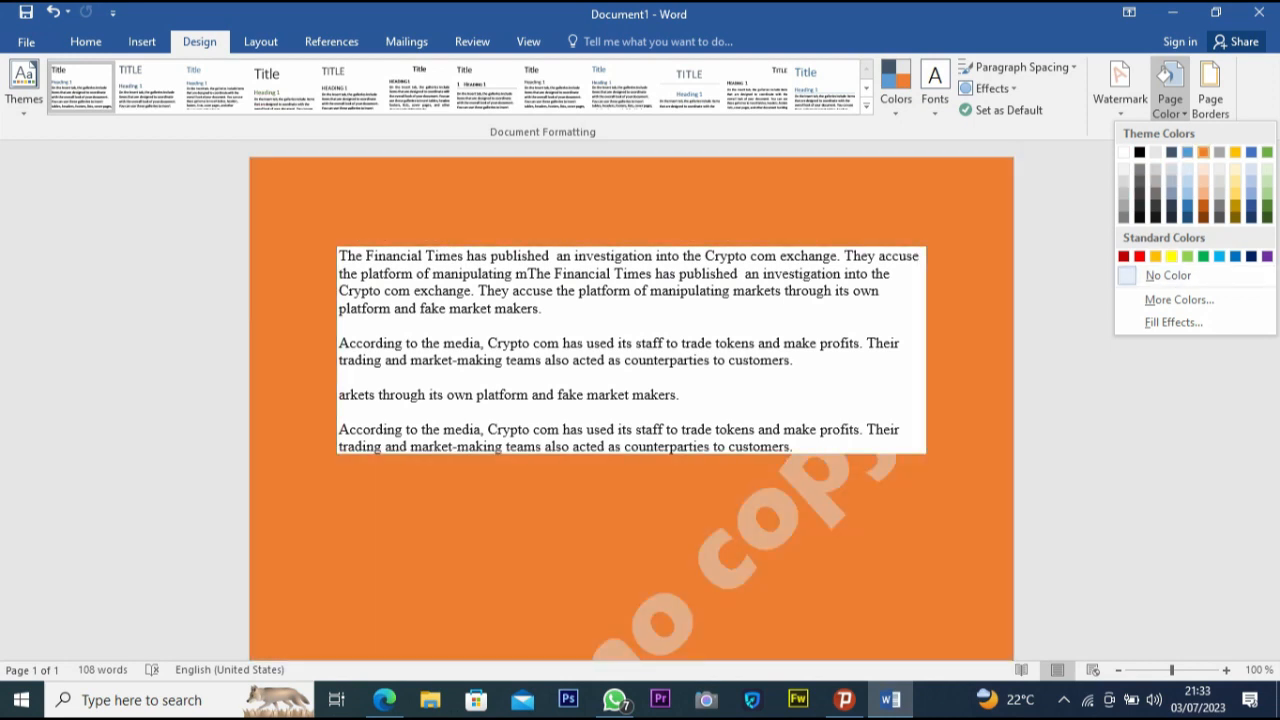
{"action": "left_click", "coordinate": [1165, 80]}
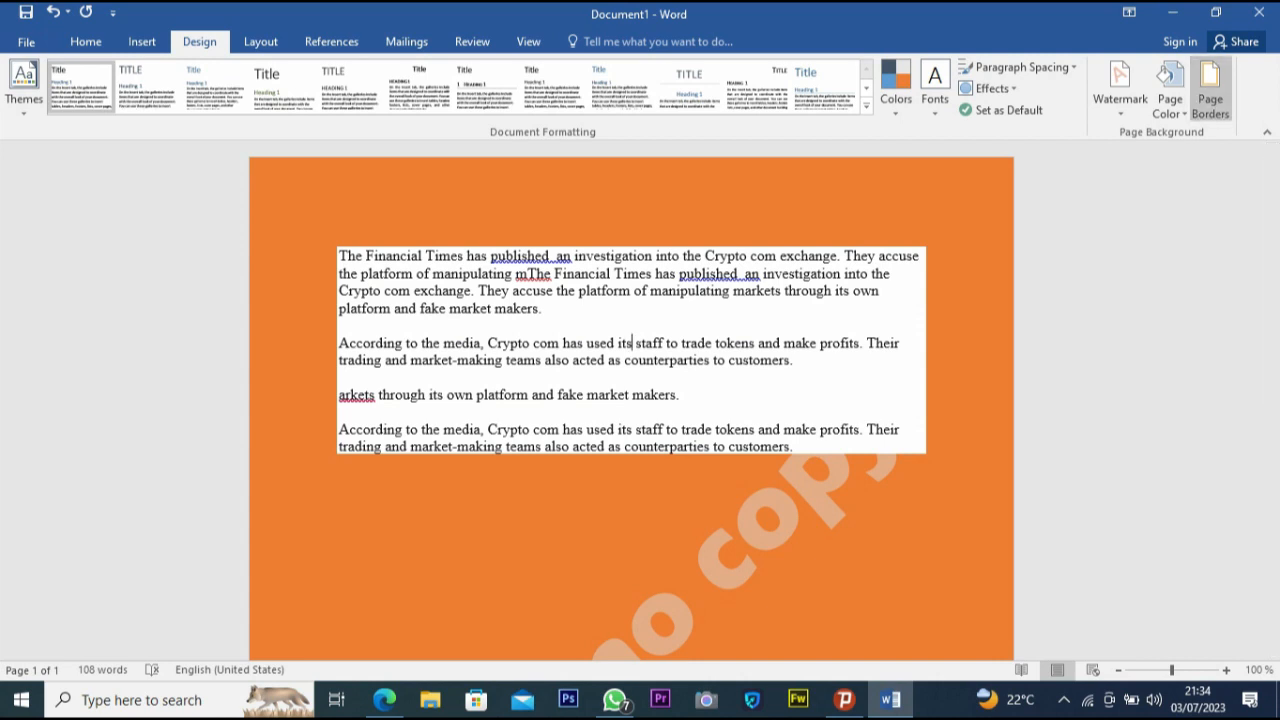
- Open the page border settings and try the Box, Shadow, 3-D and Custom border settings
{"action": "left_click", "coordinate": [1210, 92]}
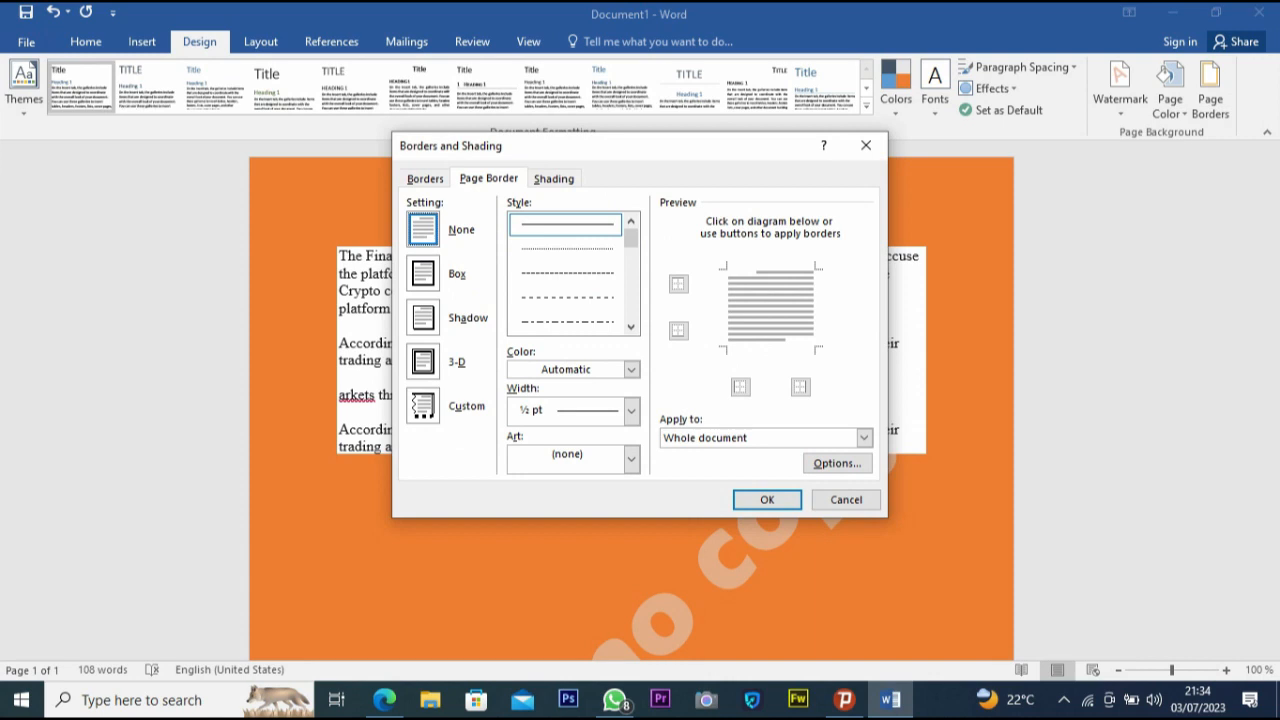
{"action": "left_click", "coordinate": [423, 273]}
{"action": "left_click", "coordinate": [423, 317]}
{"action": "left_click", "coordinate": [423, 361]}
{"action": "left_click", "coordinate": [423, 405]}
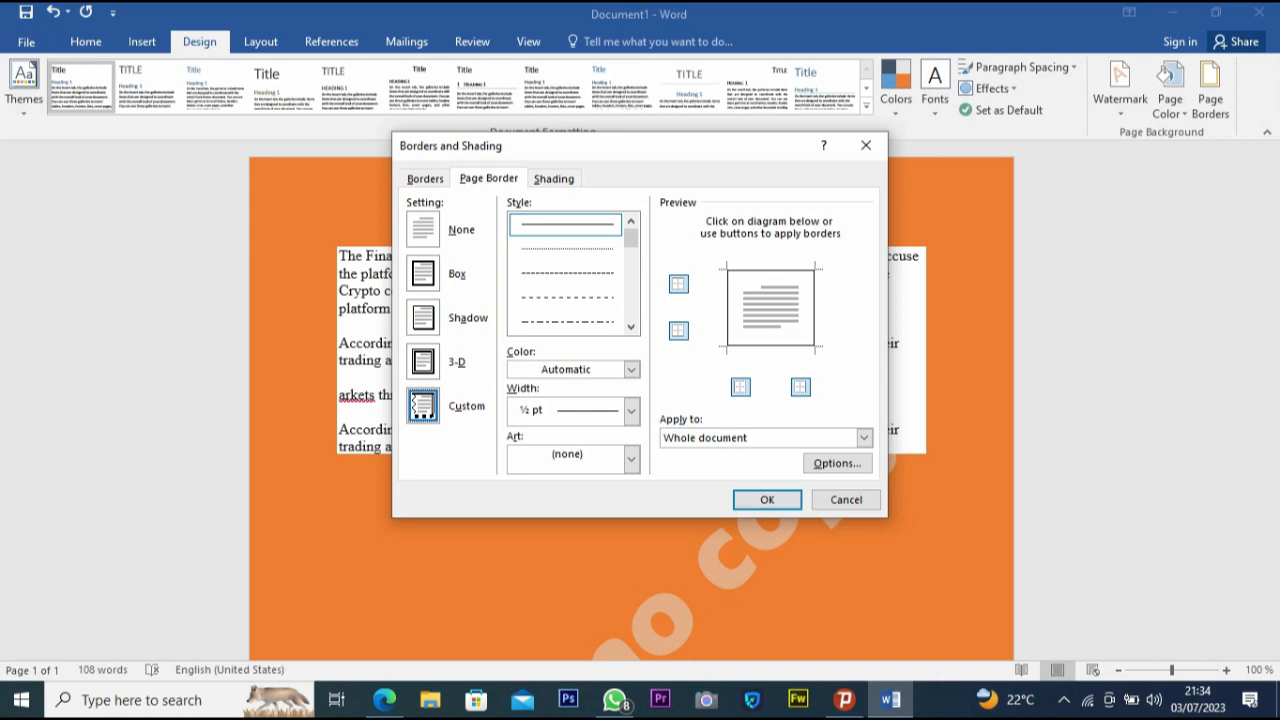
- Choose a thick line style for the page border and browse the width options
{"action": "scroll", "coordinate": [567, 272], "scroll_direction": "down", "scroll_amount": 3}
{"action": "scroll", "coordinate": [567, 272], "scroll_direction": "down", "scroll_amount": 1}
{"action": "left_click", "coordinate": [567, 322]}
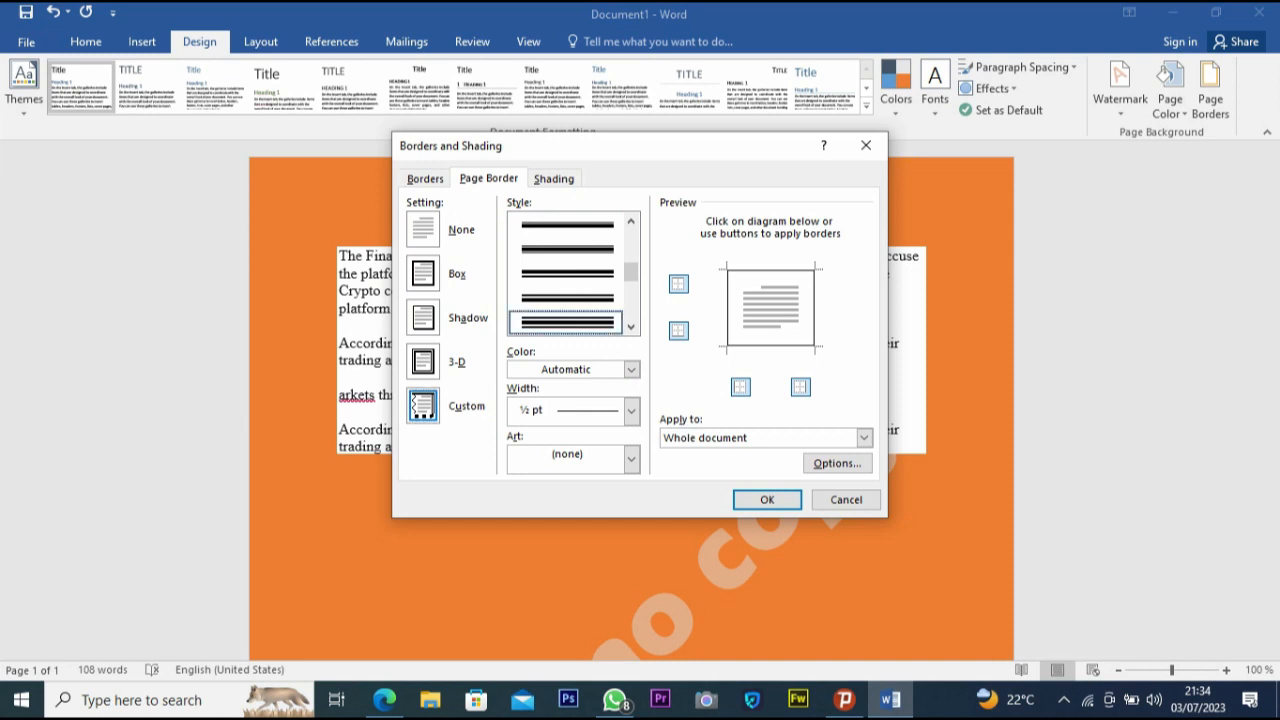
{"action": "scroll", "coordinate": [567, 272], "scroll_direction": "up", "scroll_amount": 5}
{"action": "scroll", "coordinate": [567, 272], "scroll_direction": "down", "scroll_amount": 5}
{"action": "scroll", "coordinate": [567, 272], "scroll_direction": "up", "scroll_amount": 5}
{"action": "scroll", "coordinate": [567, 272], "scroll_direction": "down", "scroll_amount": 3}
{"action": "scroll", "coordinate": [567, 272], "scroll_direction": "up", "scroll_amount": 3}
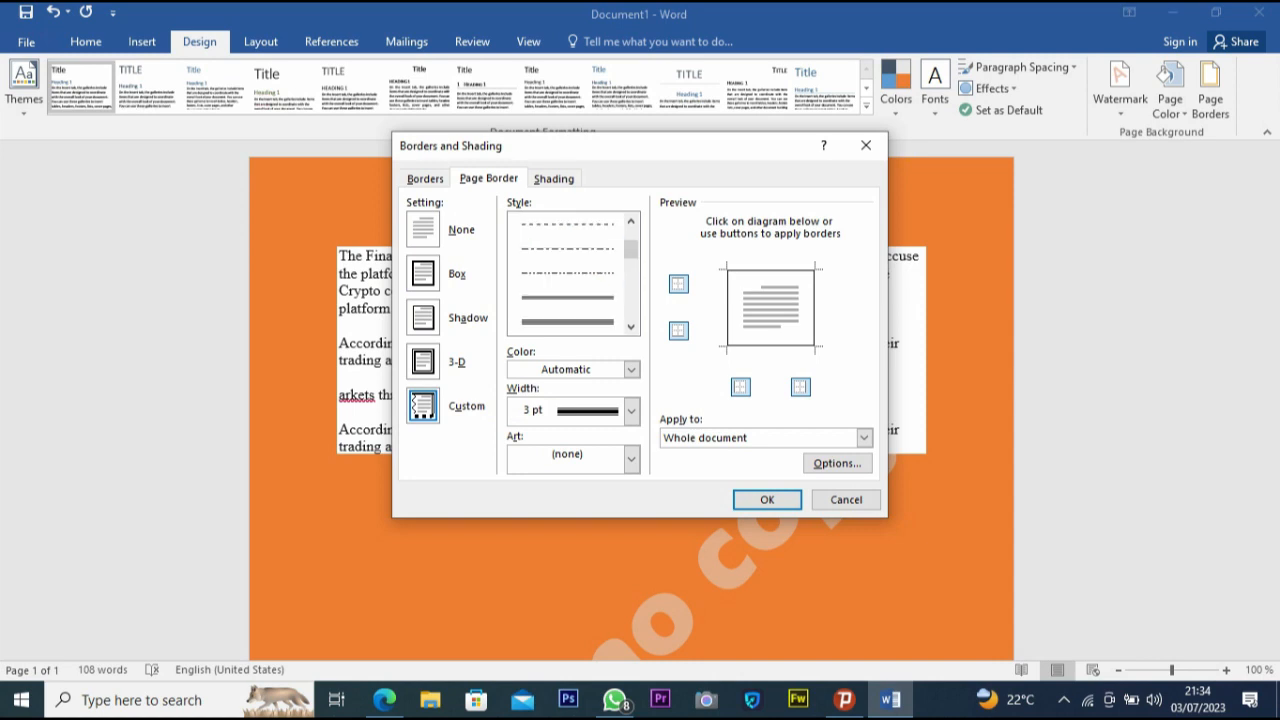
{"action": "scroll", "coordinate": [567, 272], "scroll_direction": "down", "scroll_amount": 3}
{"action": "left_click", "coordinate": [567, 298]}
{"action": "scroll", "coordinate": [567, 272], "scroll_direction": "up", "scroll_amount": 1}
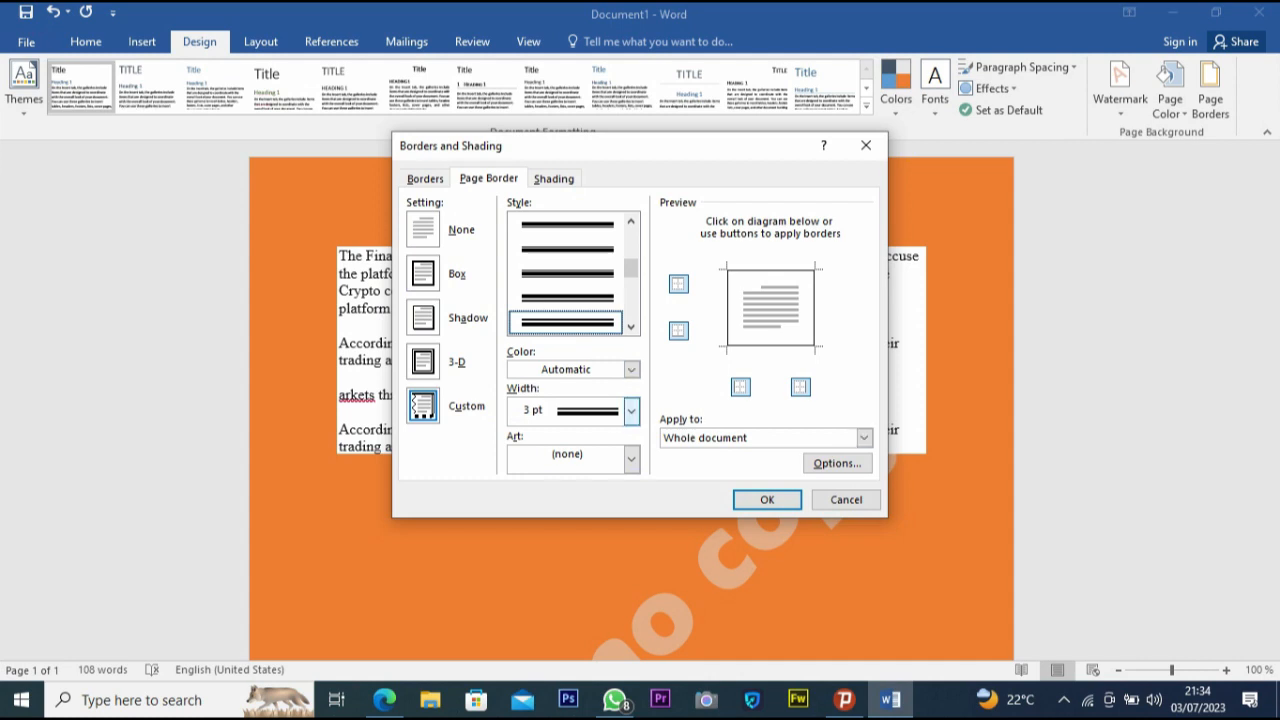
{"action": "left_click", "coordinate": [631, 411]}
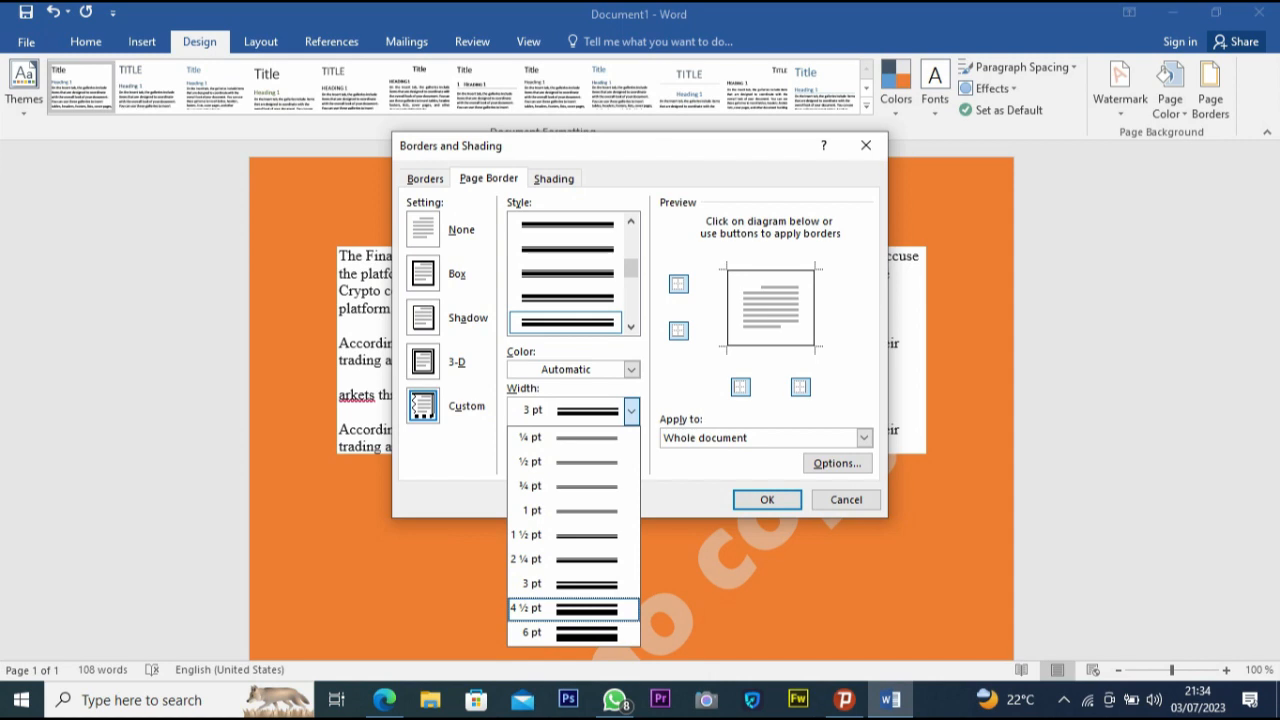
{"action": "left_click", "coordinate": [631, 352]}
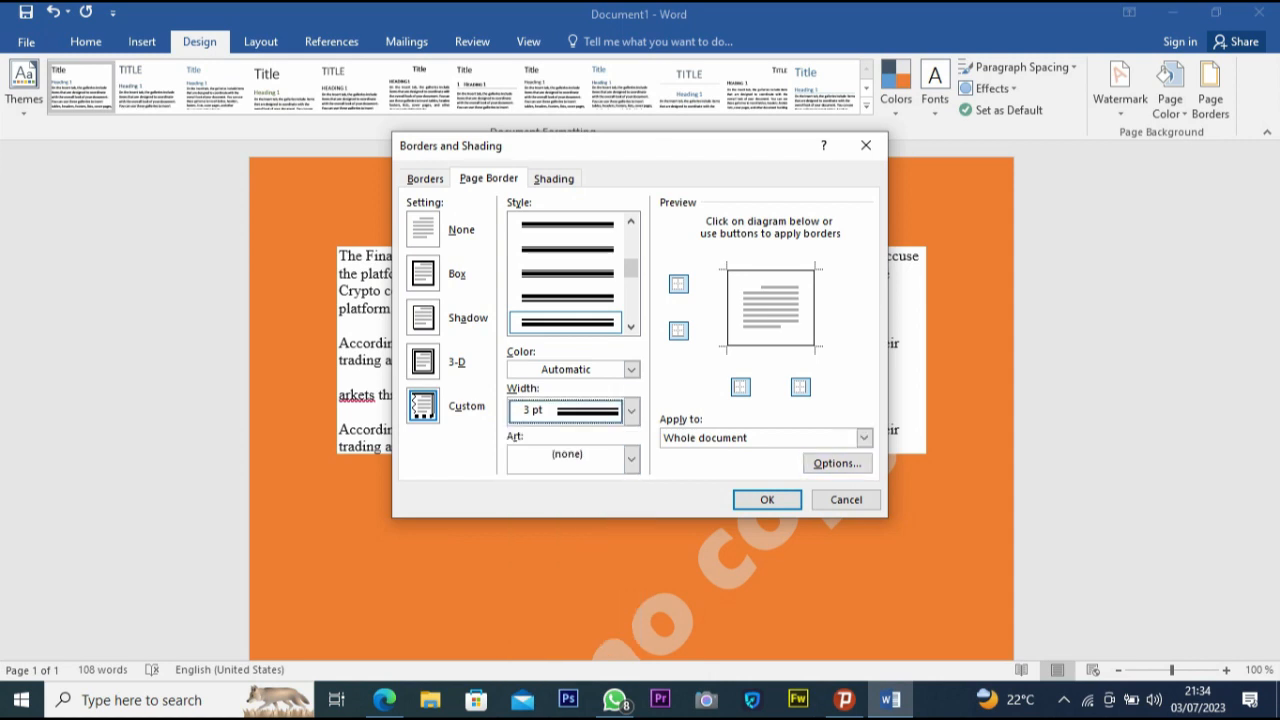
- Apply the red apple art border to the whole document and close the dialog
{"action": "left_click", "coordinate": [631, 458]}
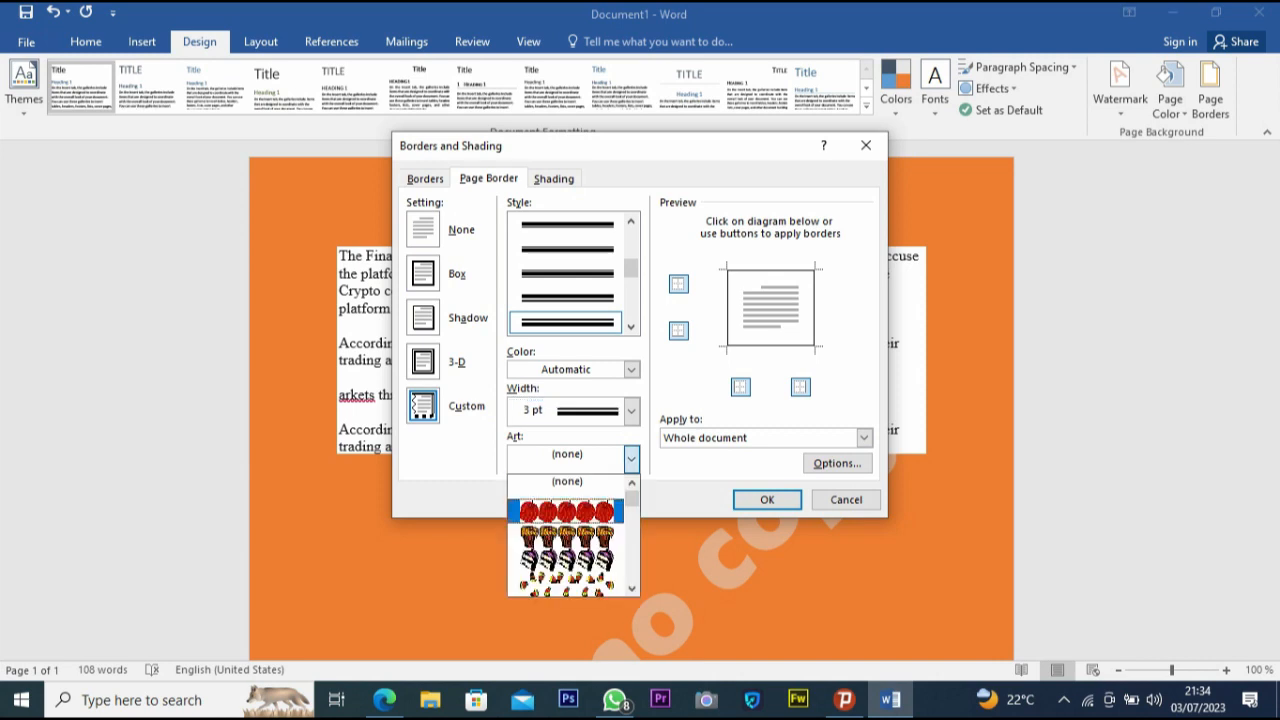
{"action": "left_click", "coordinate": [567, 511]}
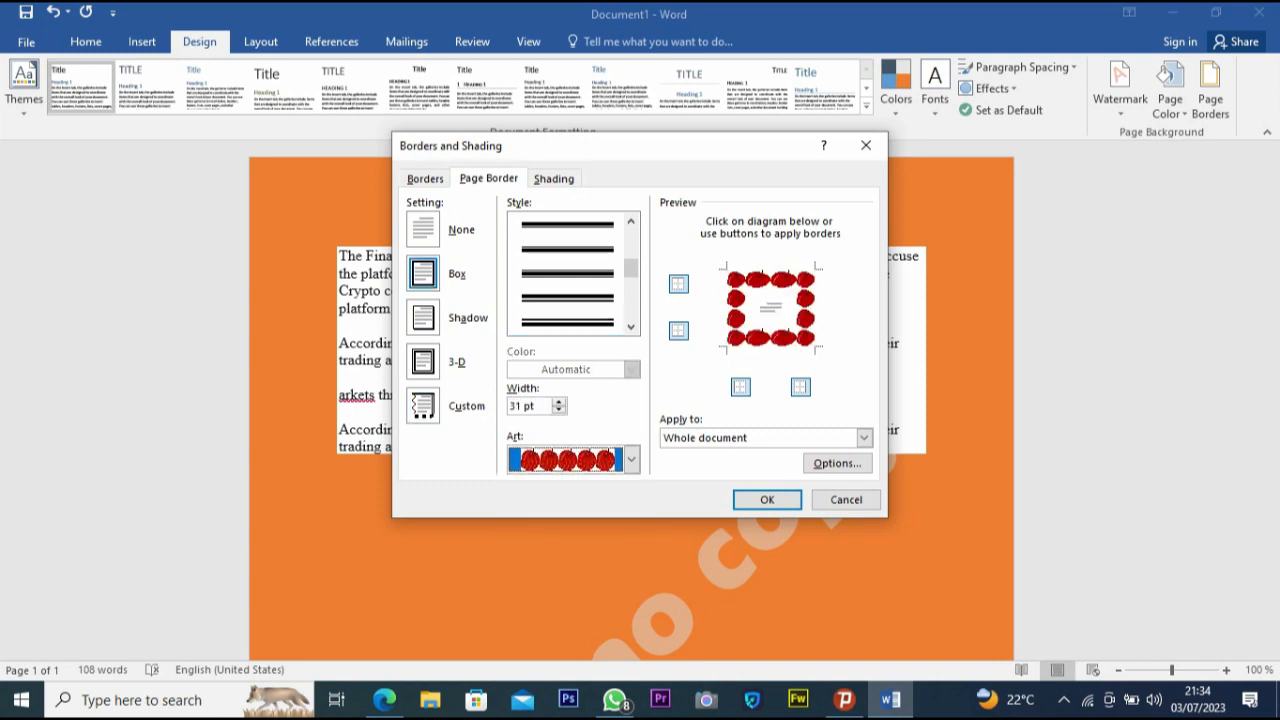
{"action": "left_click", "coordinate": [631, 459]}
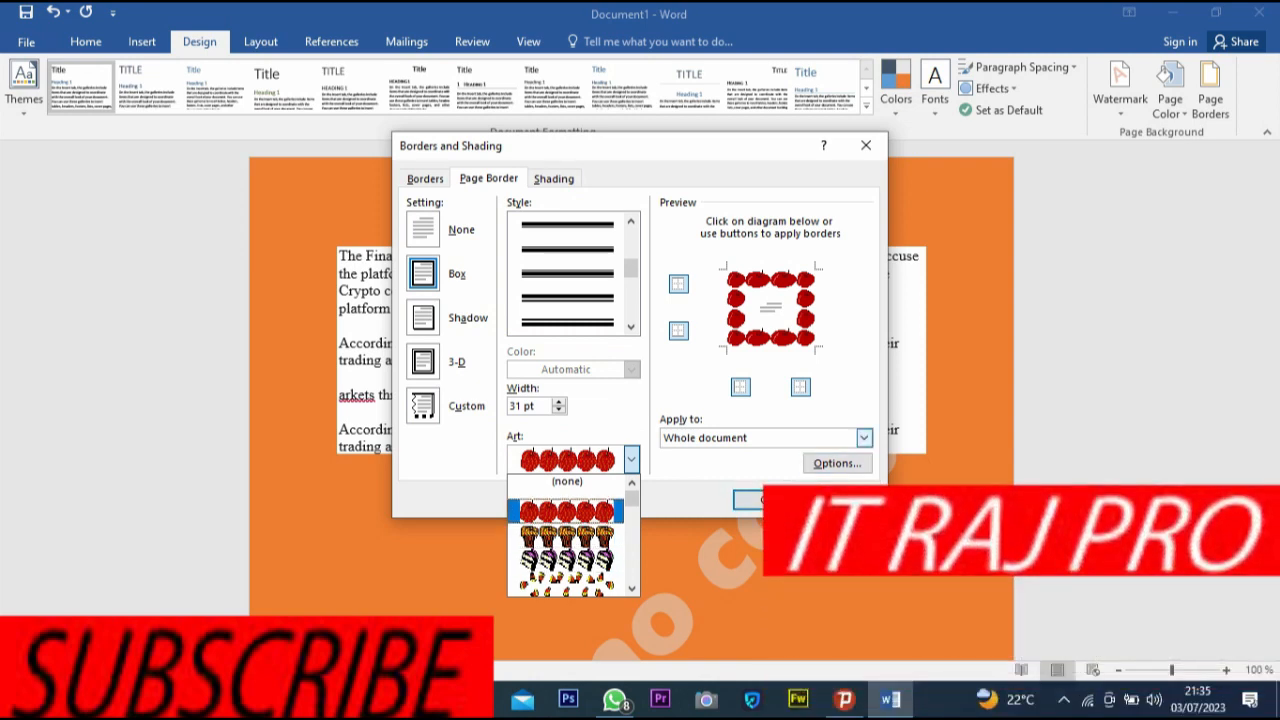
{"action": "left_click", "coordinate": [864, 438]}
{"action": "left_click", "coordinate": [864, 438]}
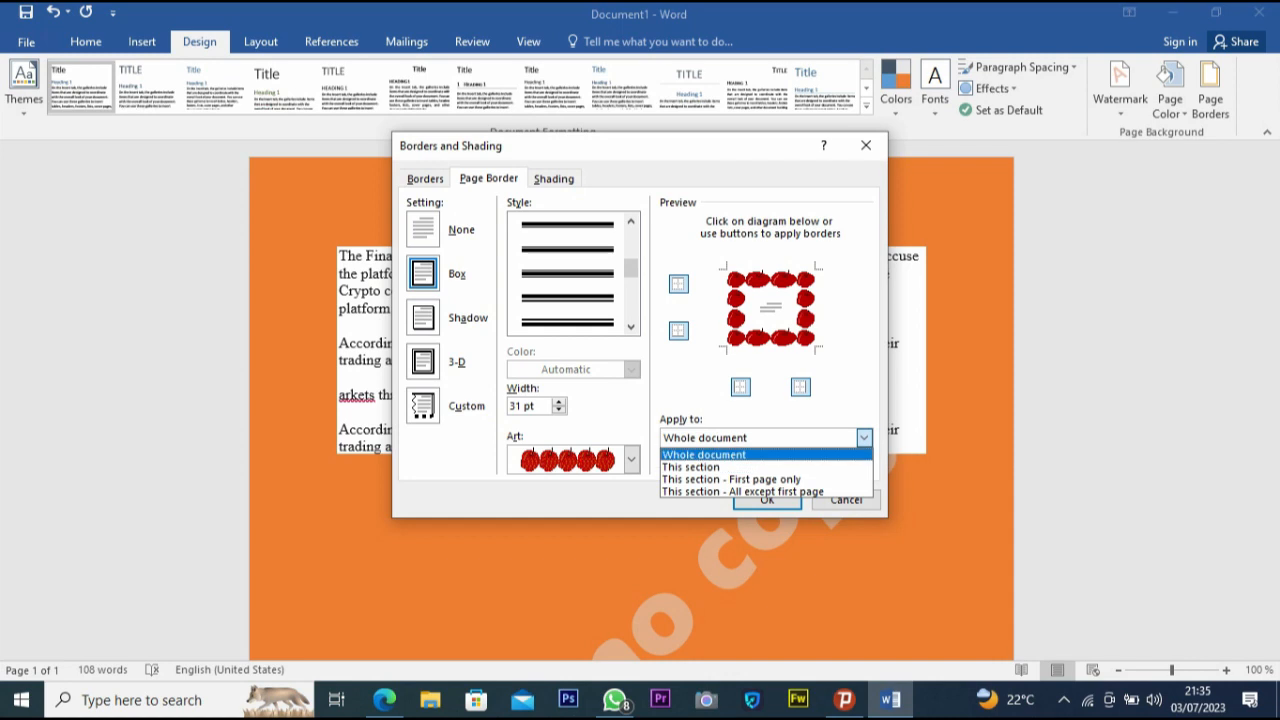
{"action": "left_click", "coordinate": [704, 455]}
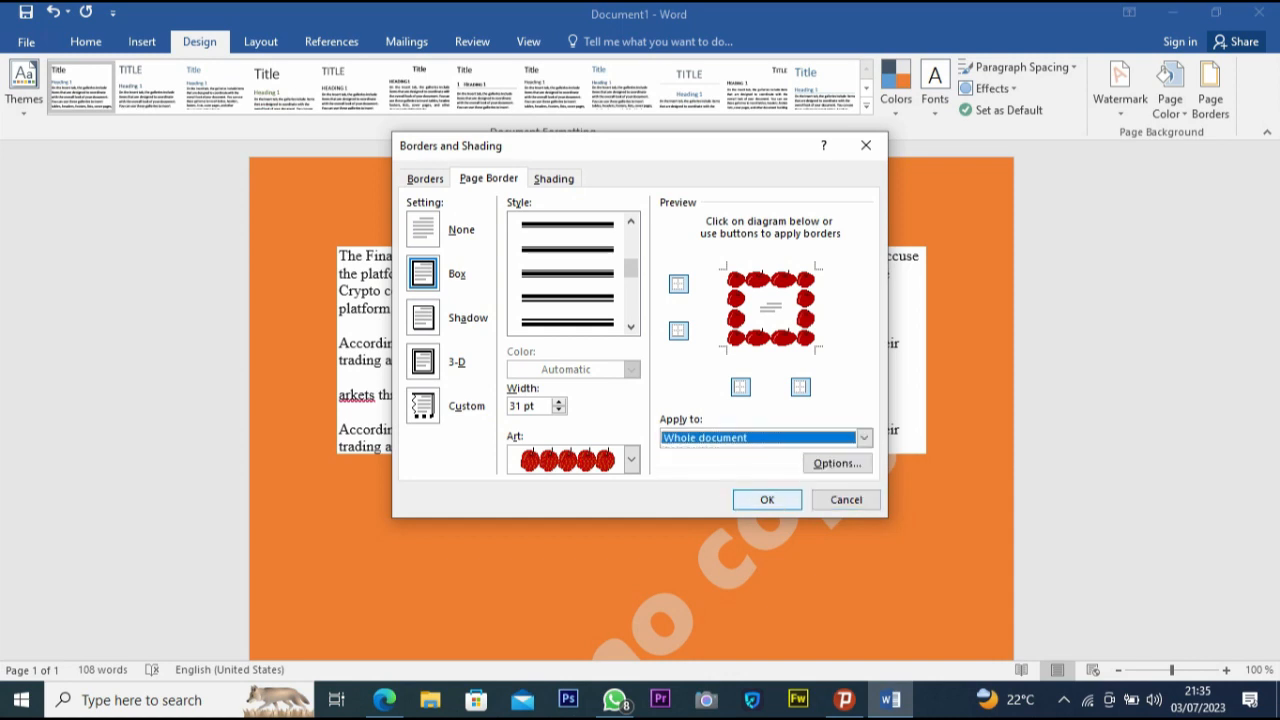
{"action": "key", "text": "Return"}
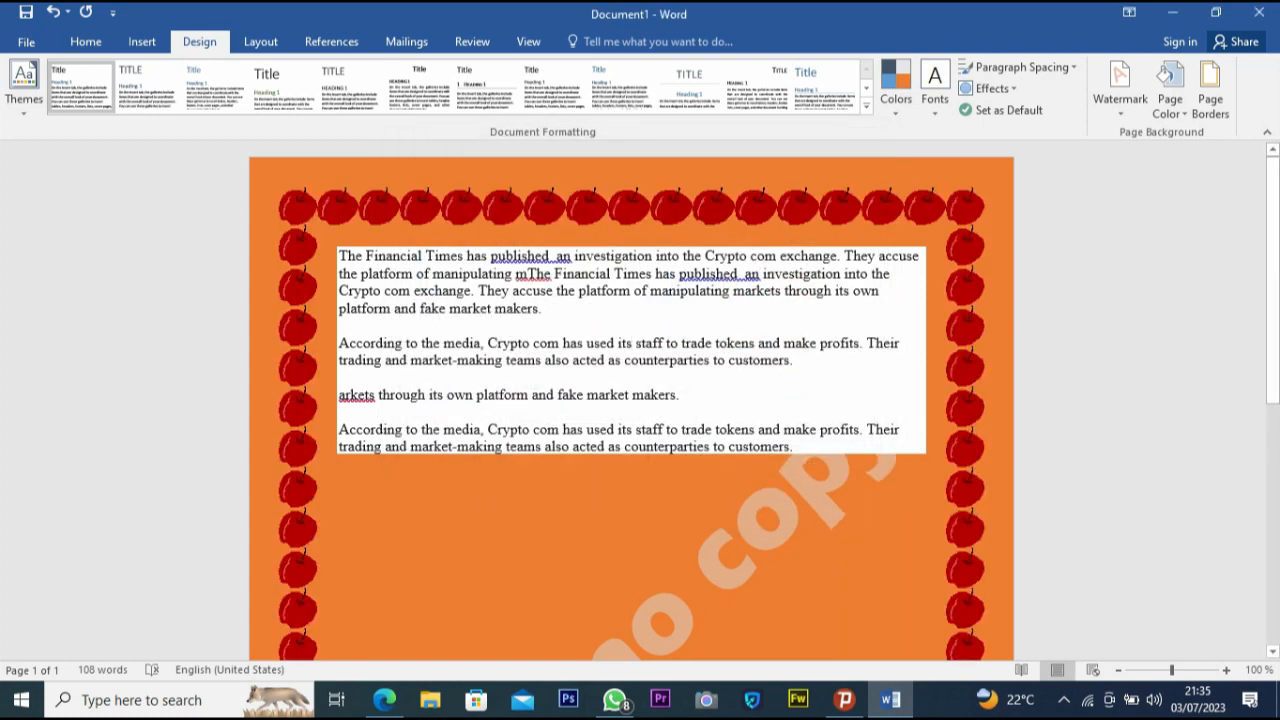
- Scroll through the page to examine the apple art border
{"action": "scroll", "coordinate": [631, 400], "scroll_direction": "down", "scroll_amount": 10}
{"action": "scroll", "coordinate": [631, 400], "scroll_direction": "up", "scroll_amount": 9}
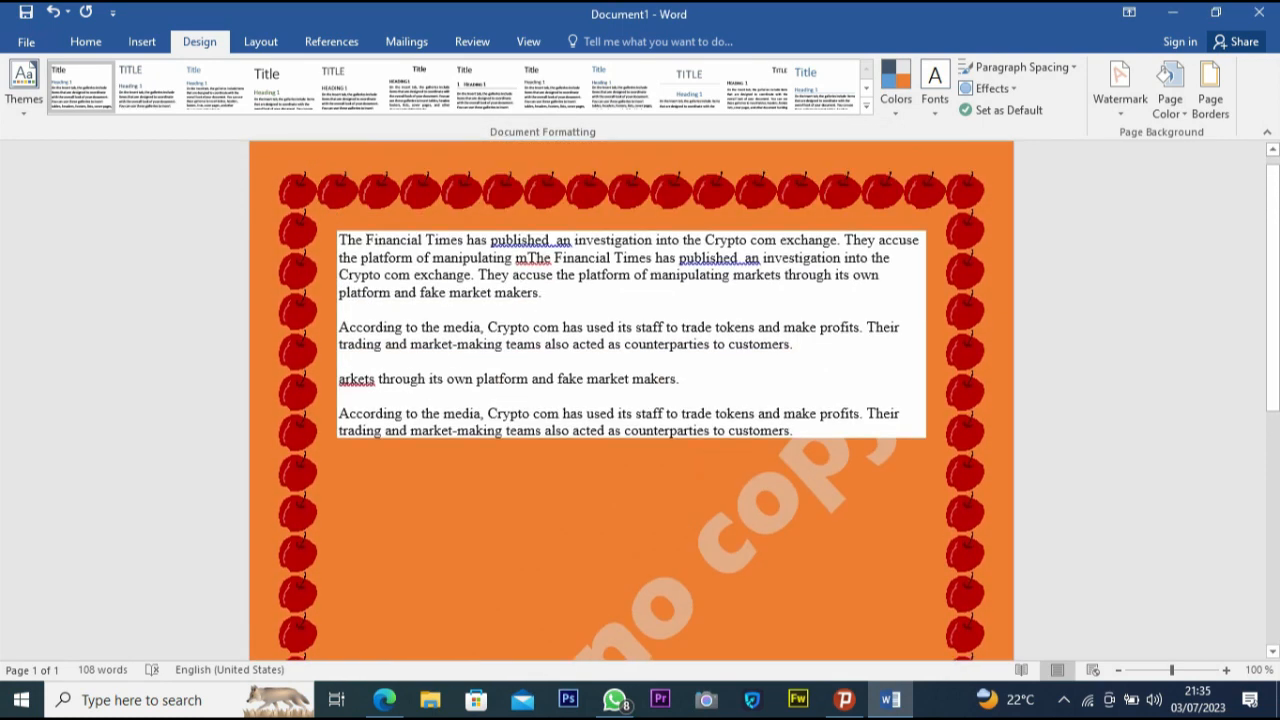
{"action": "scroll", "coordinate": [631, 400], "scroll_direction": "down", "scroll_amount": 10}
{"action": "scroll", "coordinate": [631, 400], "scroll_direction": "up", "scroll_amount": 7}
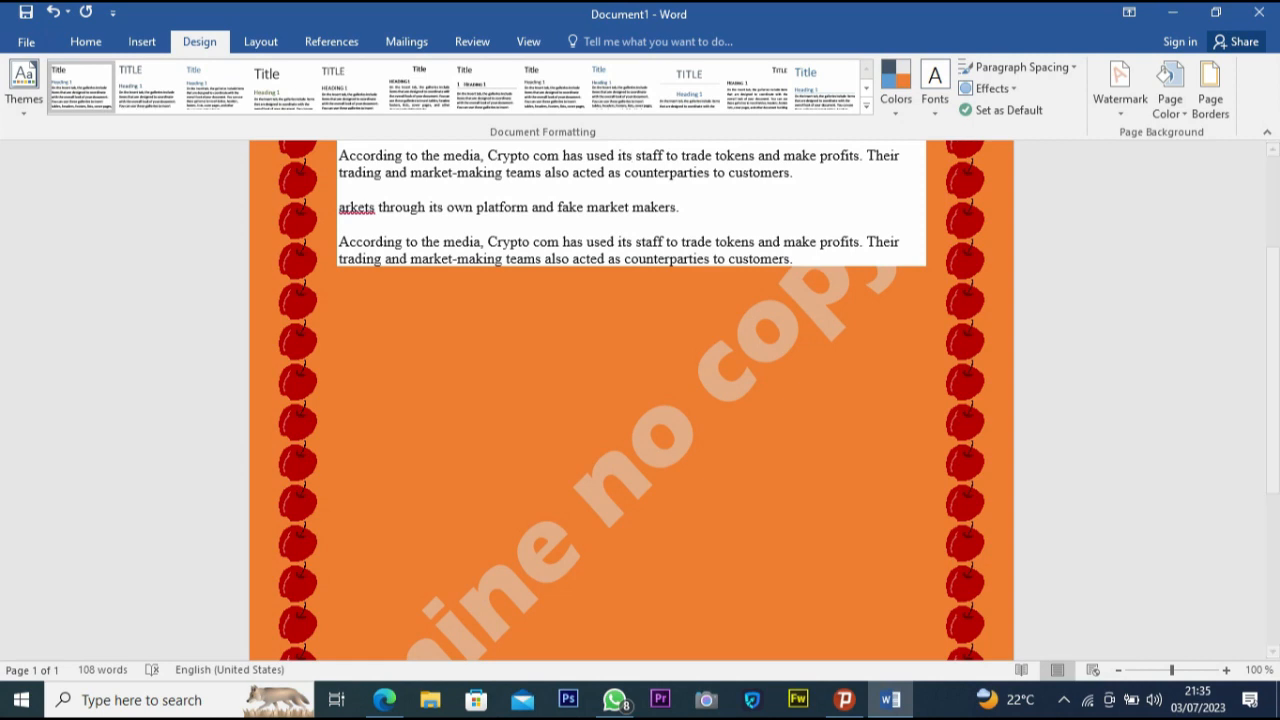
{"action": "scroll", "coordinate": [631, 400], "scroll_direction": "up", "scroll_amount": 4}
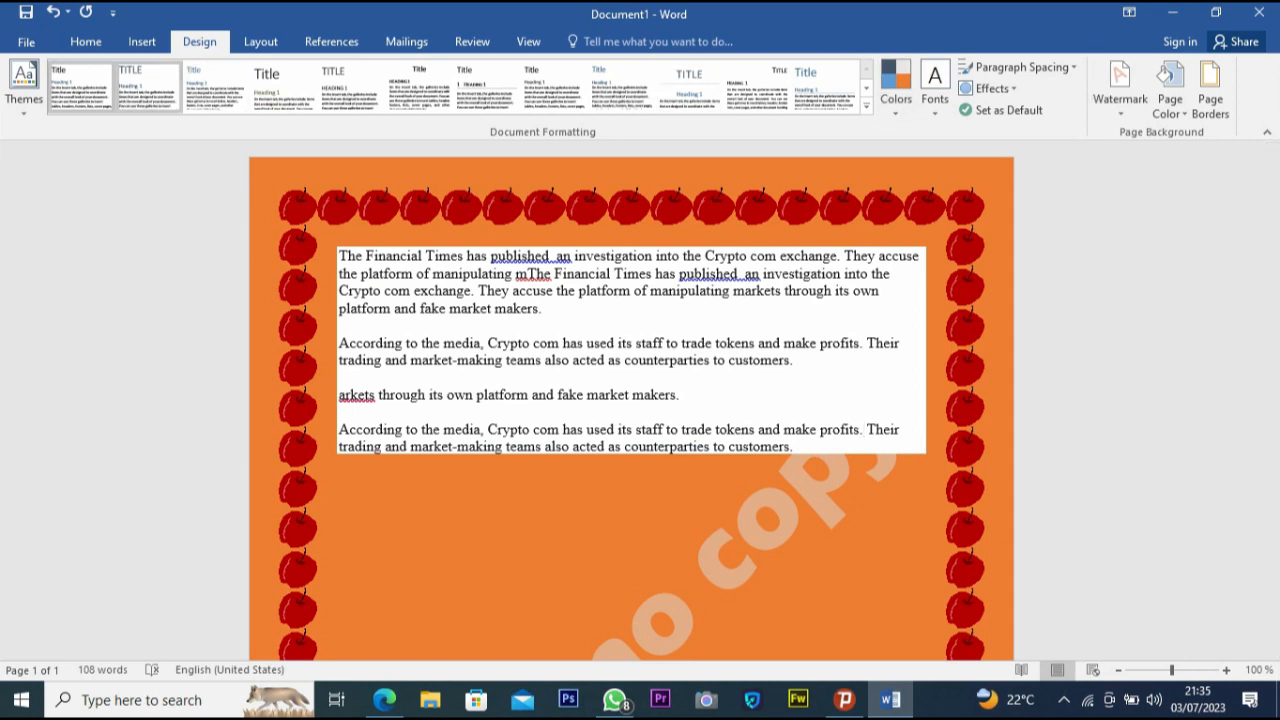
- Select all the text and apply the Ion theme to the document
{"action": "left_click", "coordinate": [24, 85]}
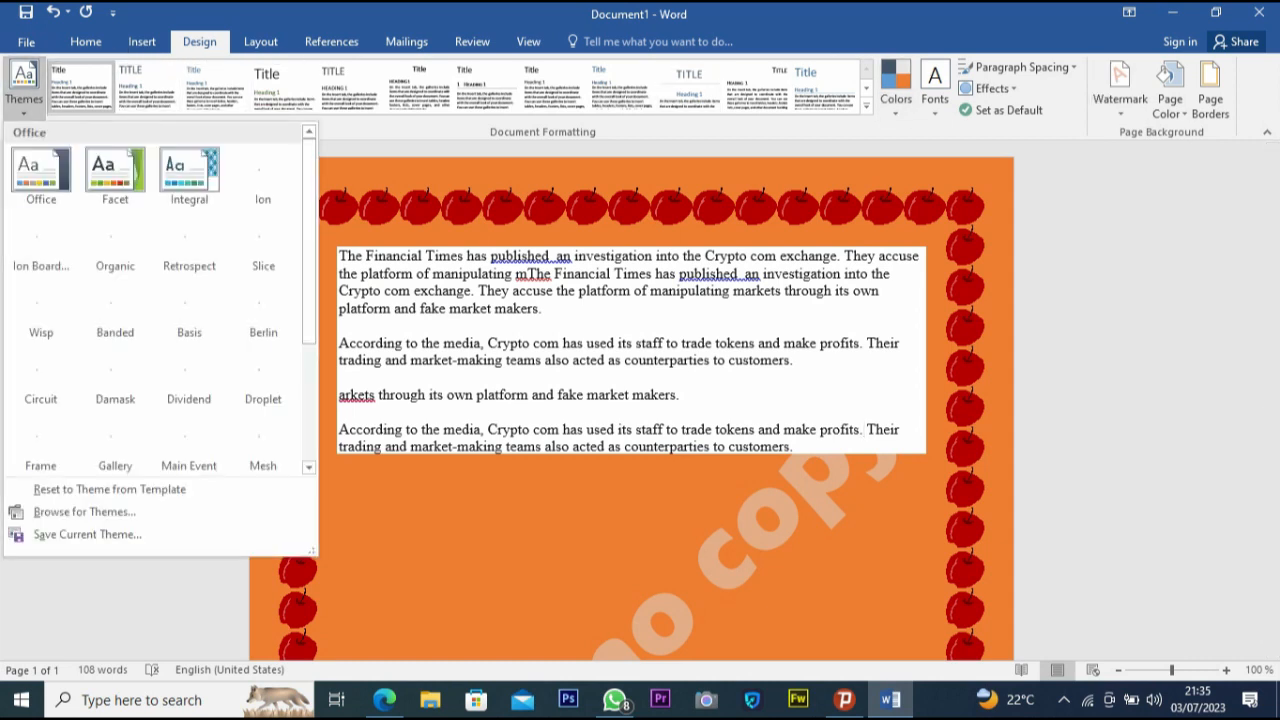
{"action": "key", "text": "Escape"}
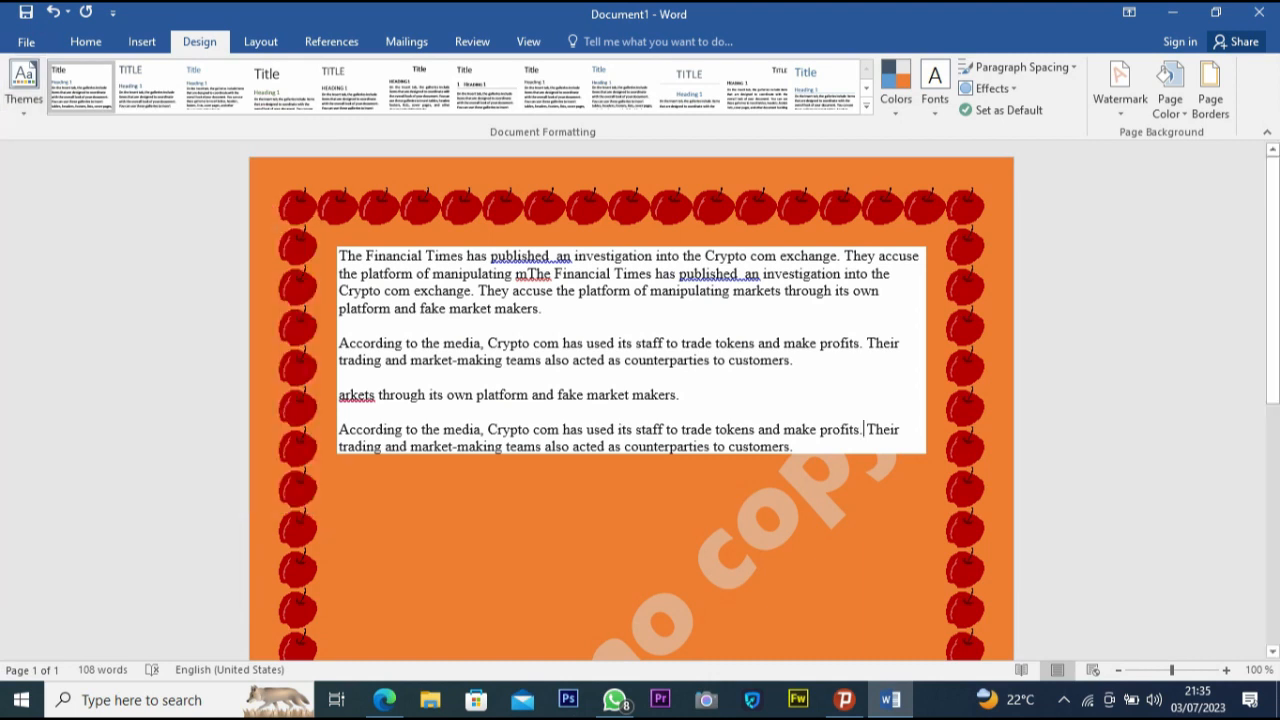
{"action": "key", "text": "ctrl+a"}
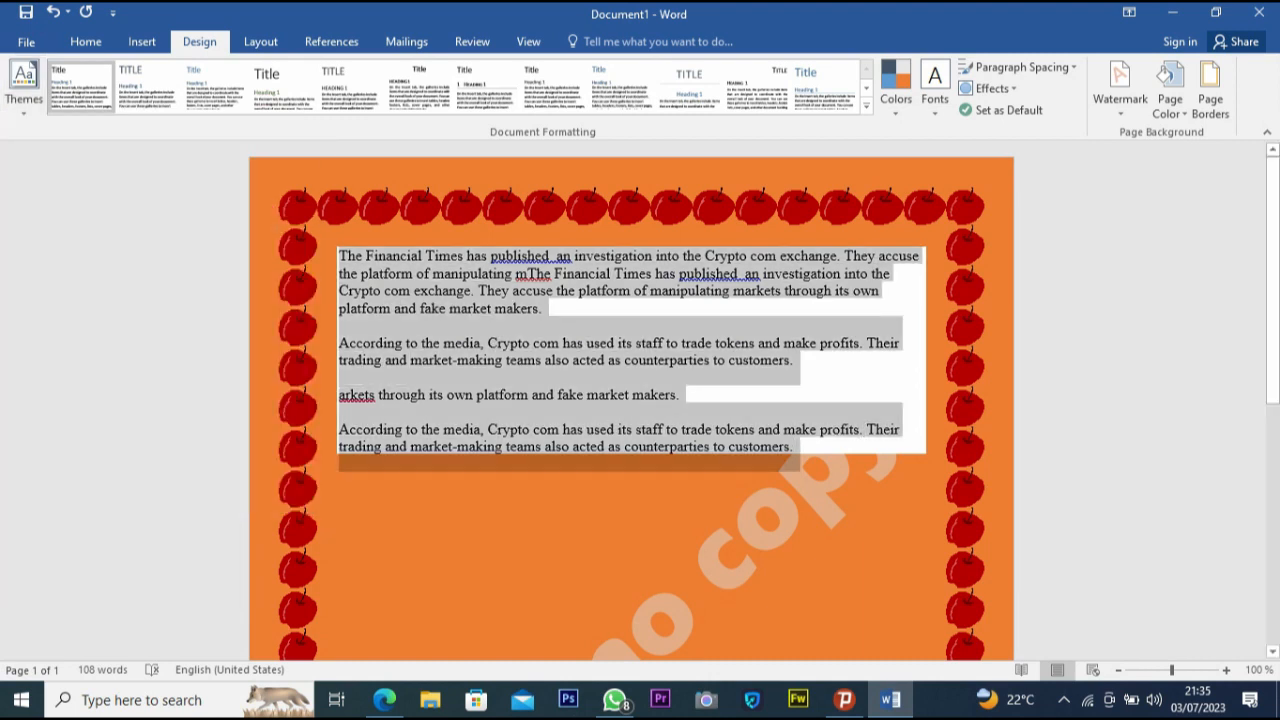
{"action": "left_click", "coordinate": [24, 85]}
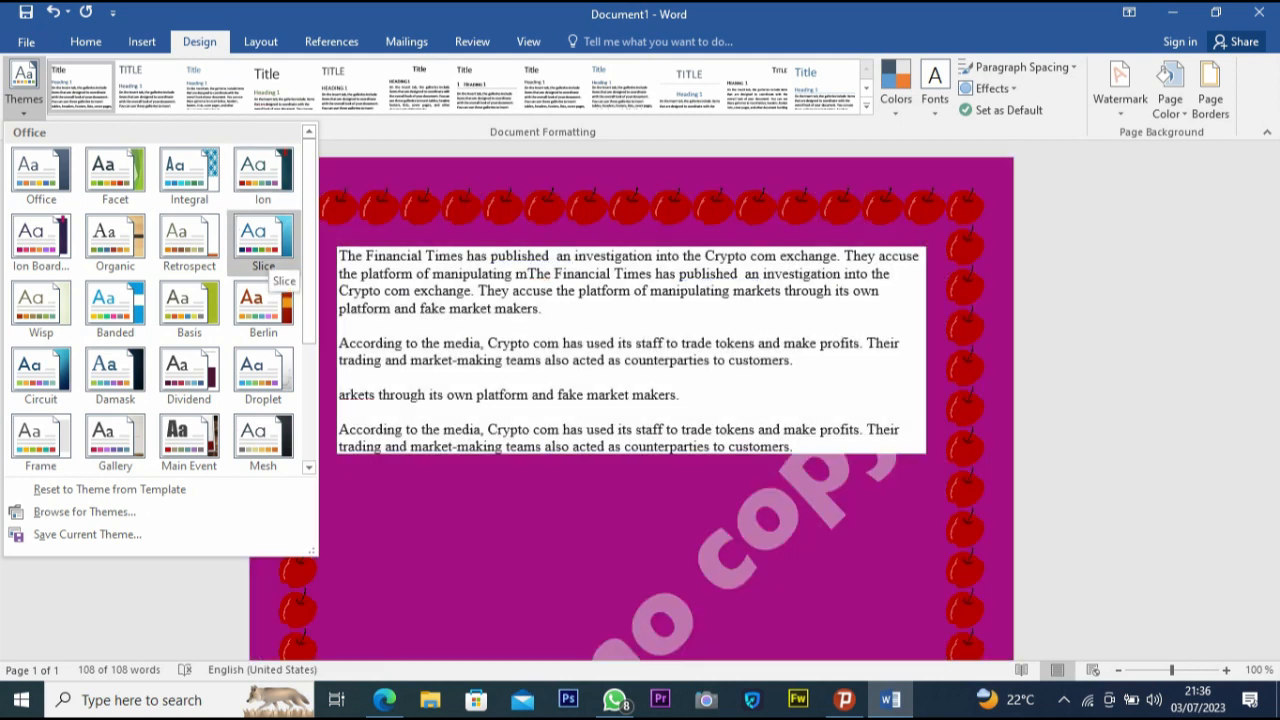
{"action": "left_click", "coordinate": [264, 245]}
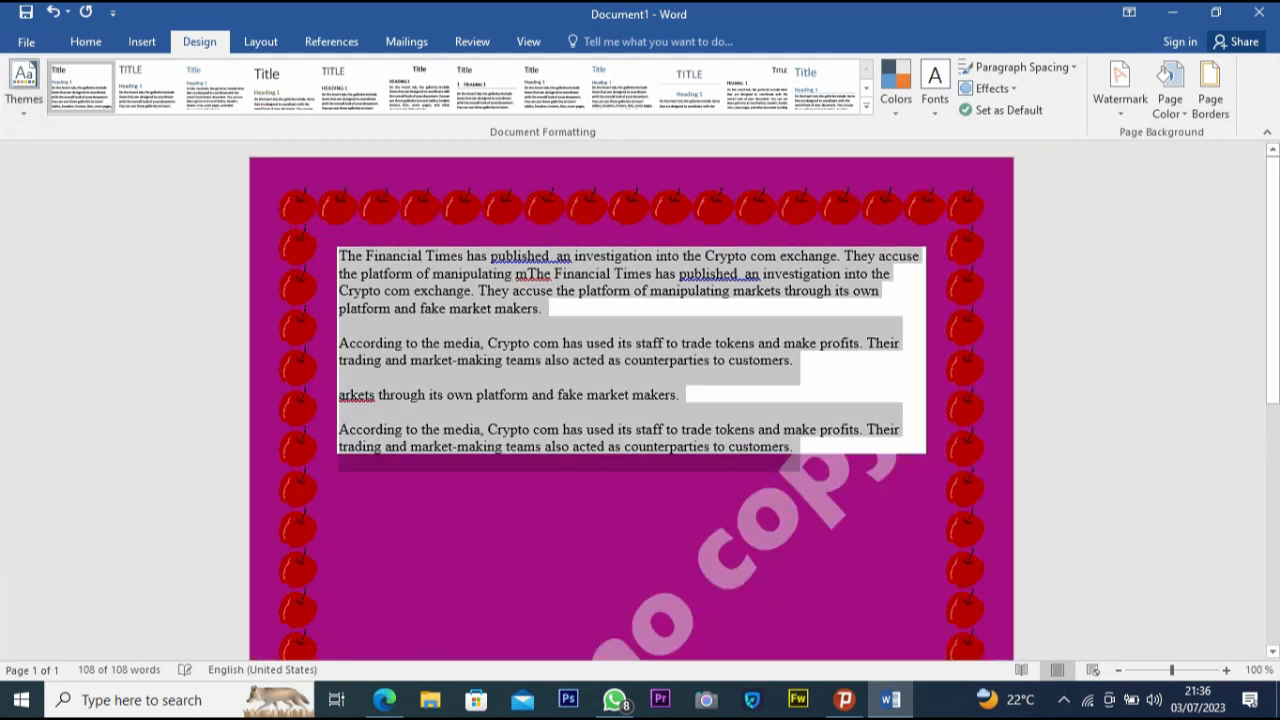
{"action": "left_click", "coordinate": [794, 360]}
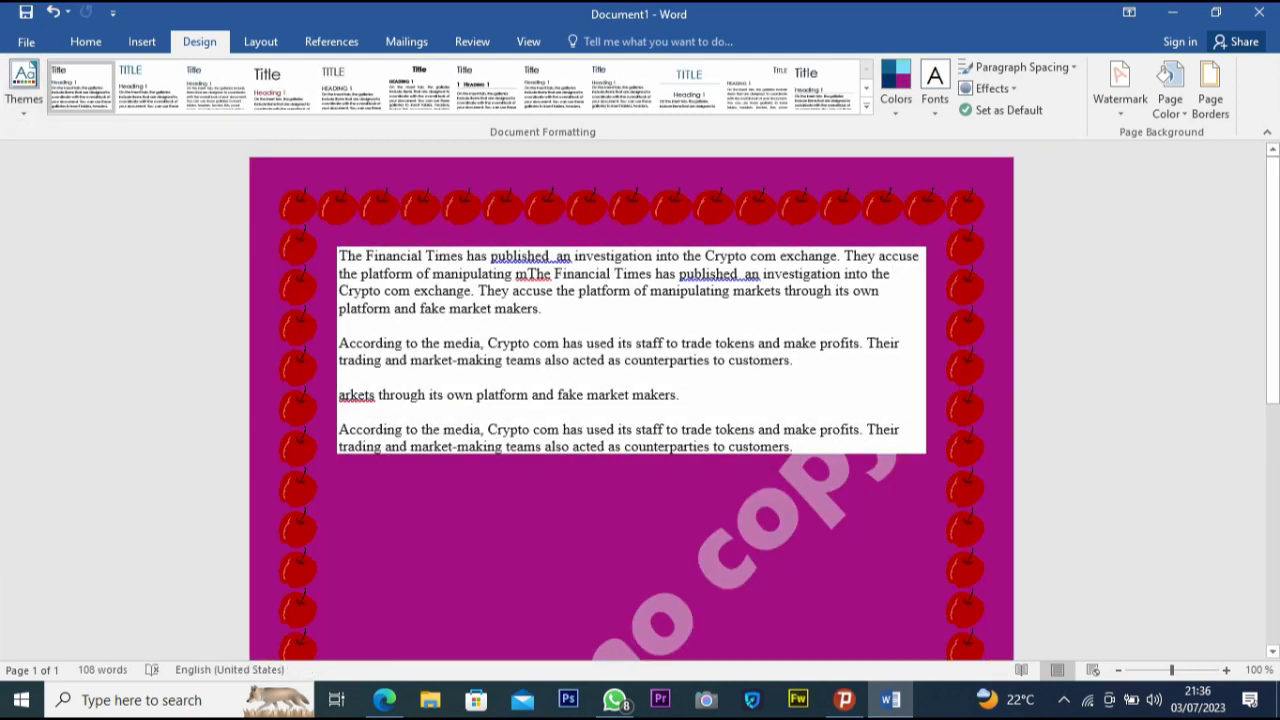
- Apply the Gallery theme to the document
{"action": "scroll", "coordinate": [631, 400], "scroll_direction": "down", "scroll_amount": 10}
{"action": "scroll", "coordinate": [631, 400], "scroll_direction": "up", "scroll_amount": 3}
{"action": "left_click", "coordinate": [24, 88]}
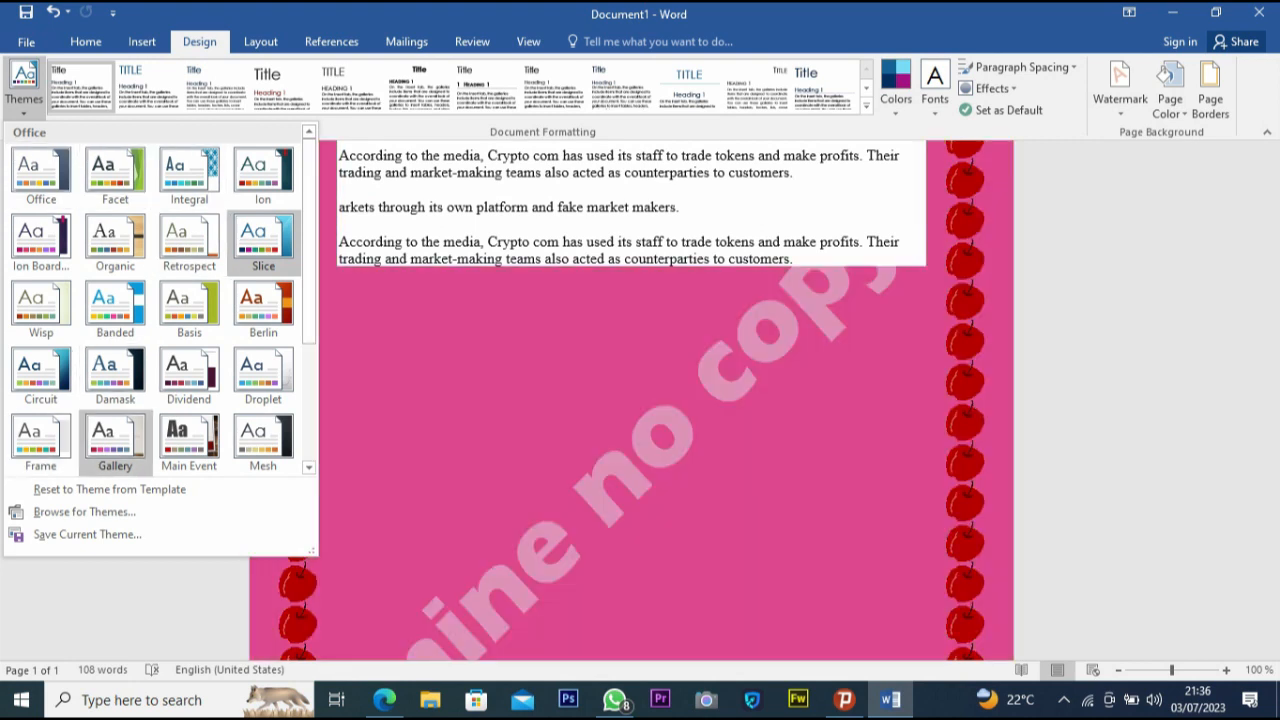
{"action": "left_click", "coordinate": [115, 309]}
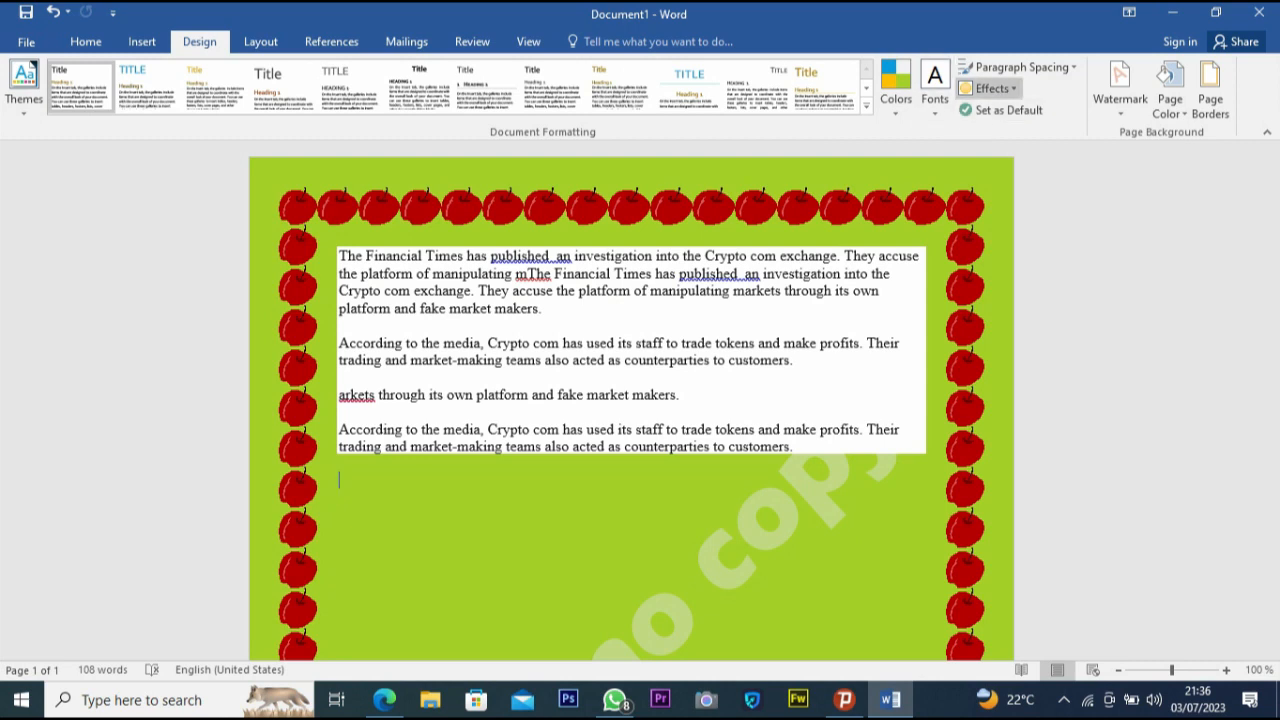
- Set the theme effects to Subtle Solid
{"action": "left_click", "coordinate": [988, 88]}
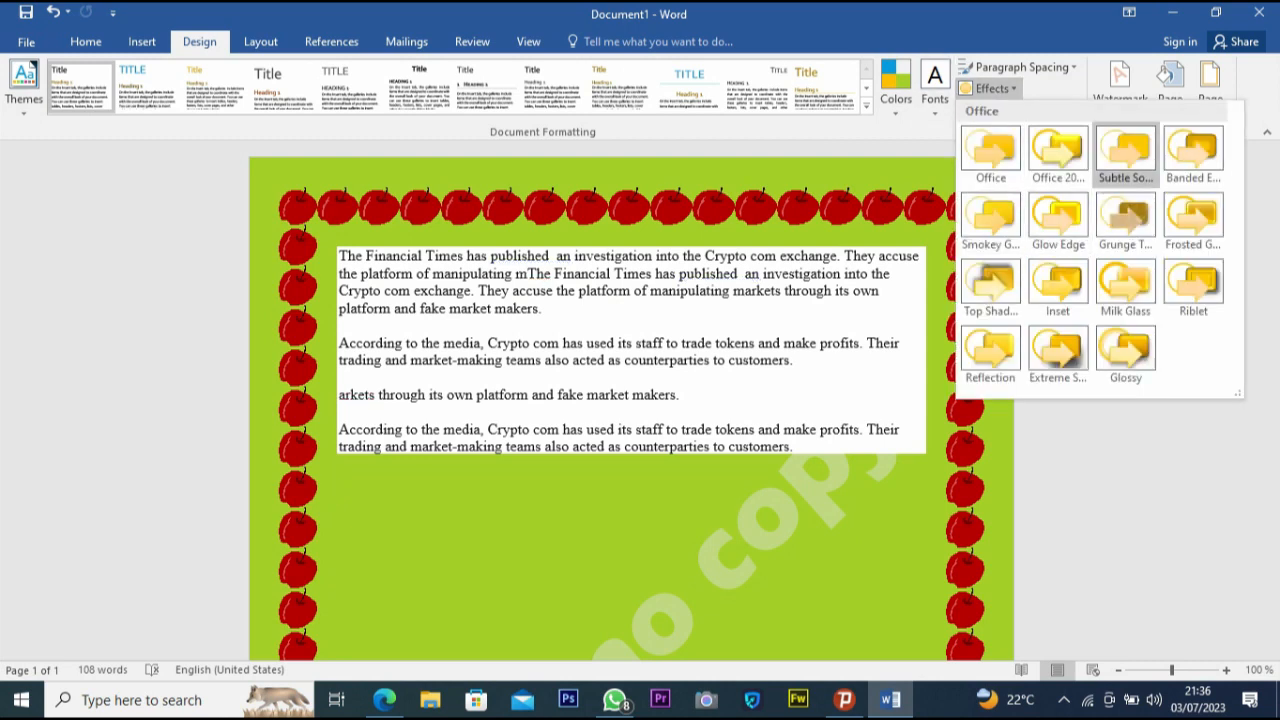
{"action": "left_click", "coordinate": [1125, 150]}
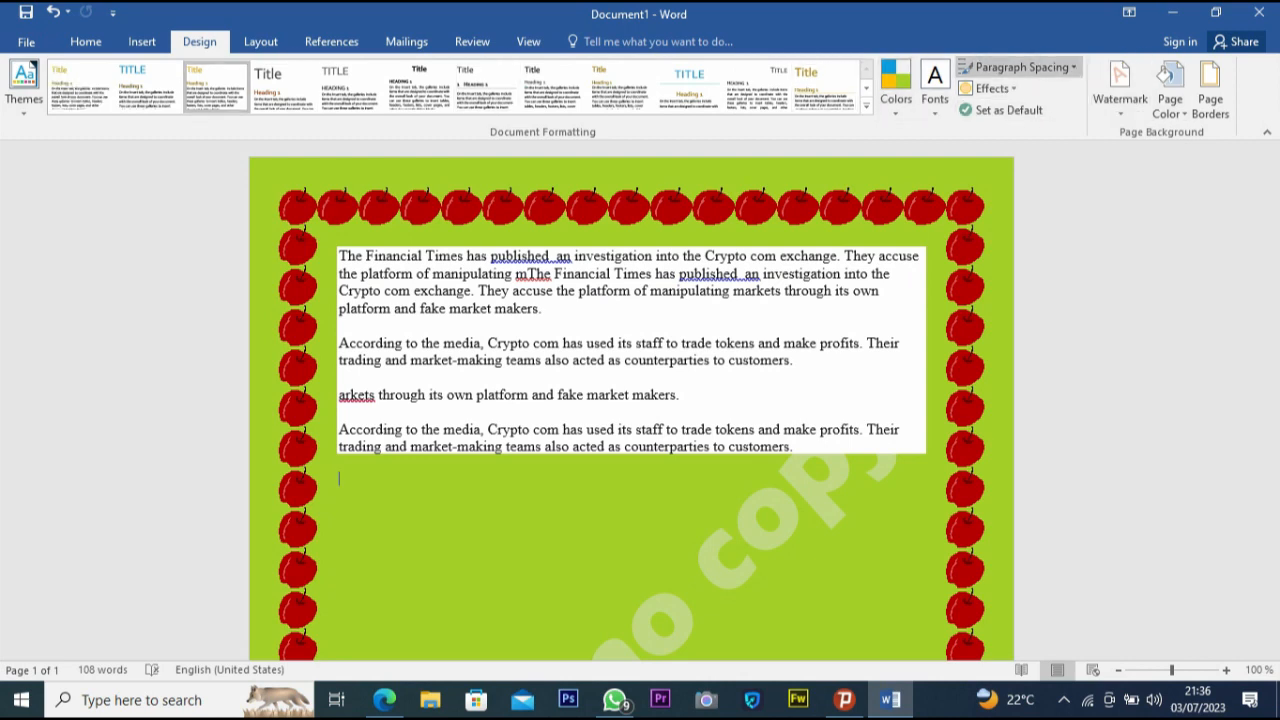
{"action": "left_click", "coordinate": [1020, 67]}
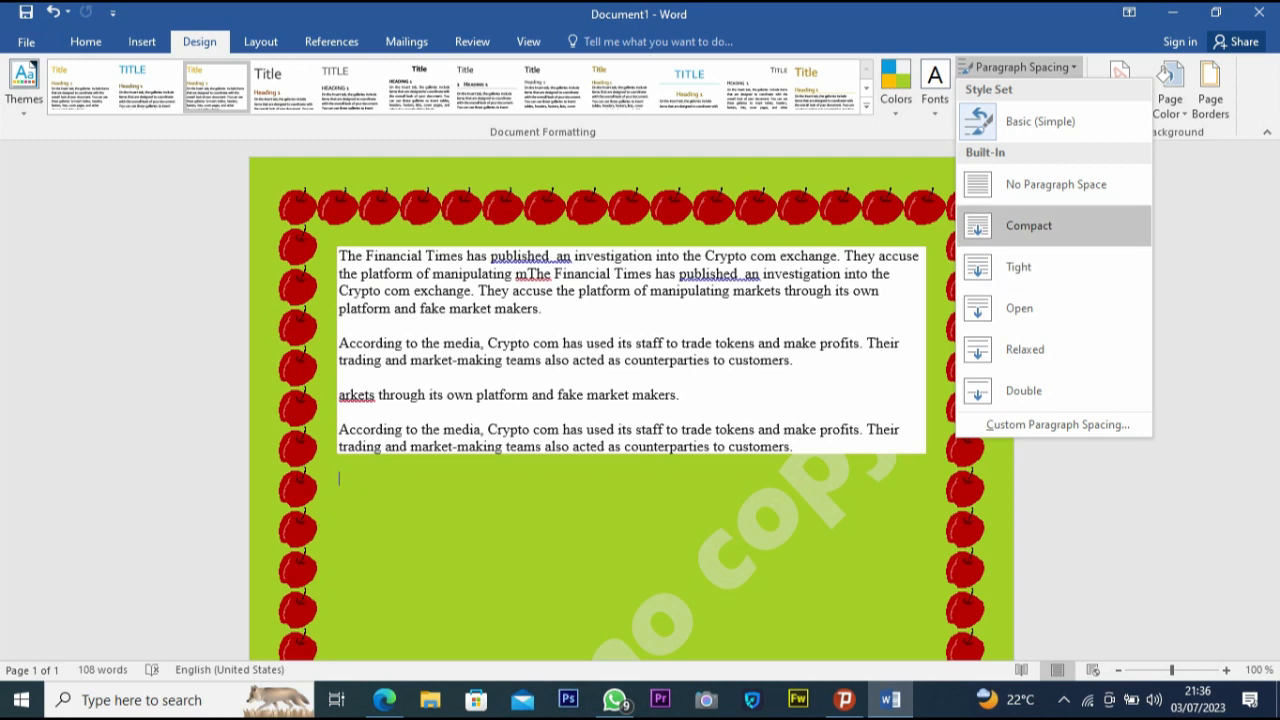
{"action": "key", "text": "Escape"}
- Select all the text and set the paragraph spacing to Relaxed
{"action": "left_click_drag", "start_coordinate": [800, 462], "coordinate": [338, 256]}
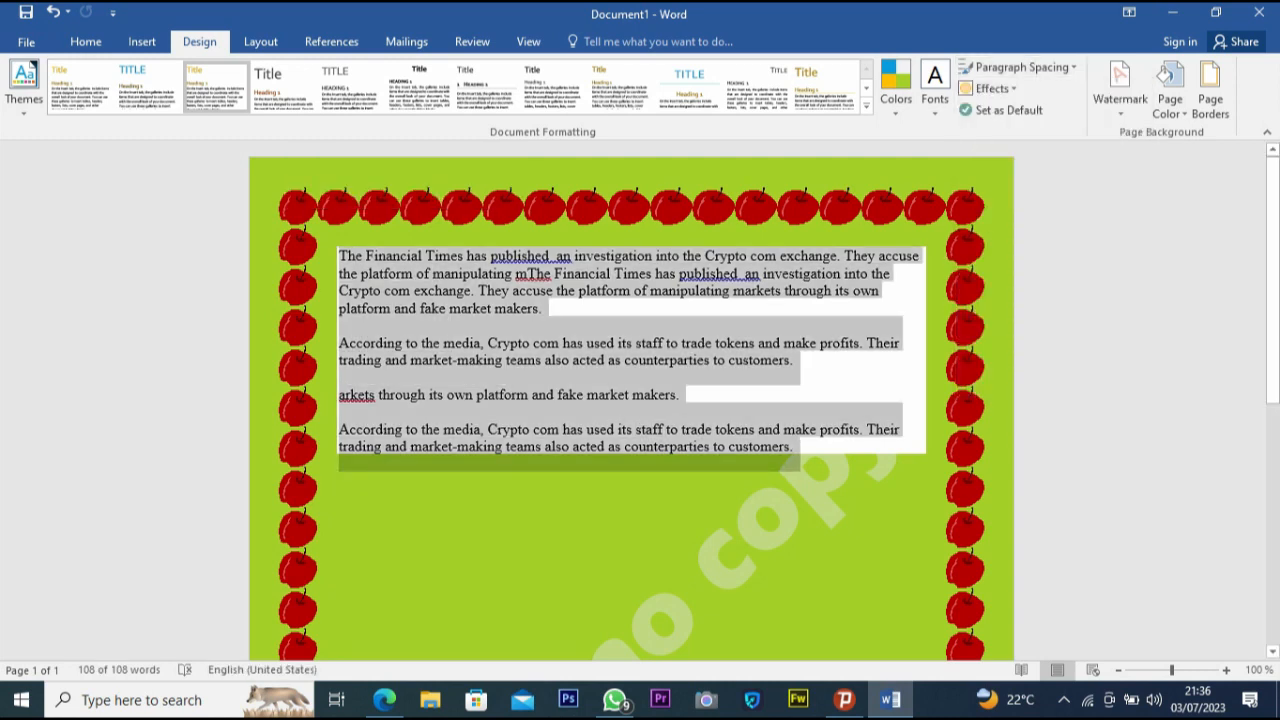
{"action": "left_click", "coordinate": [1020, 67]}
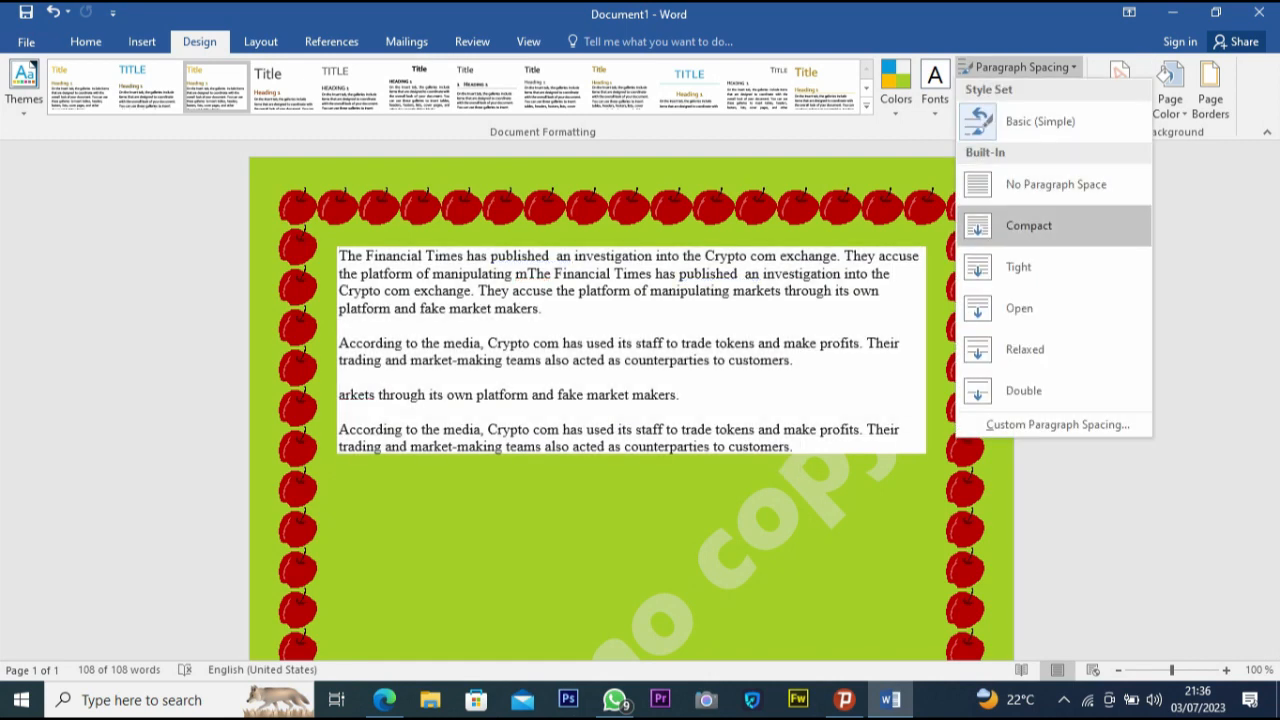
{"action": "left_click", "coordinate": [1056, 185]}
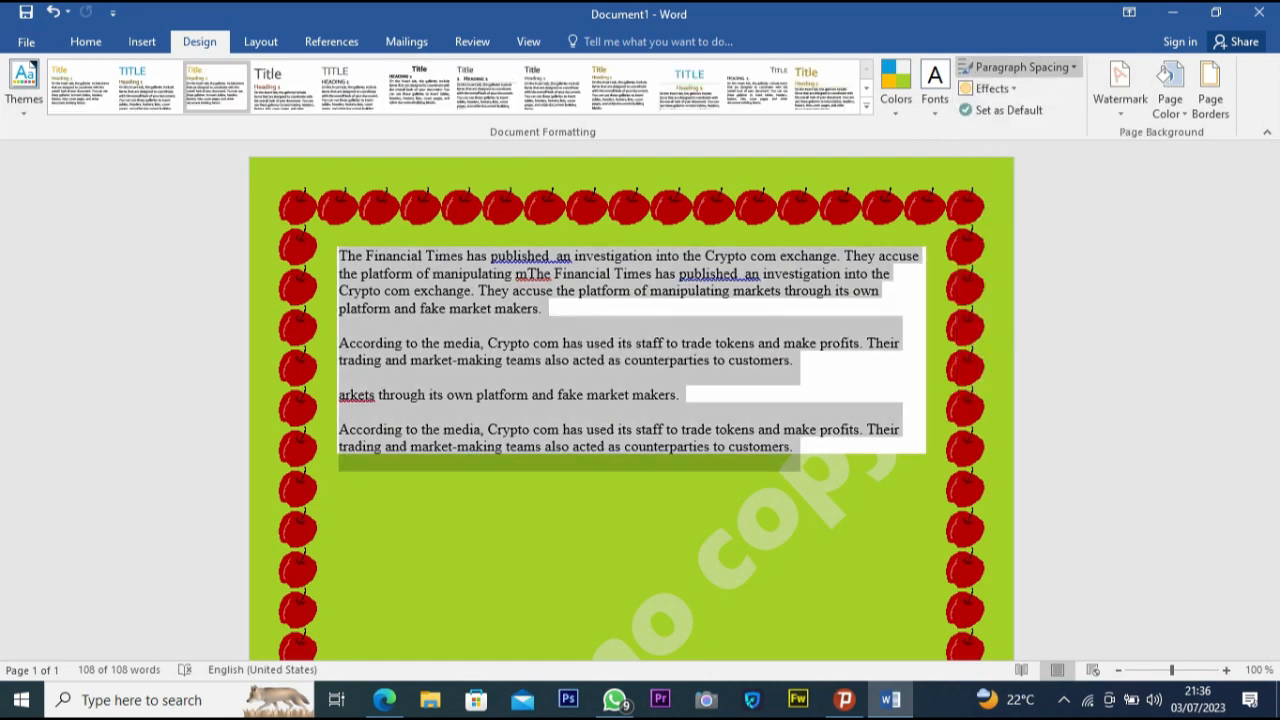
{"action": "left_click", "coordinate": [1020, 67]}
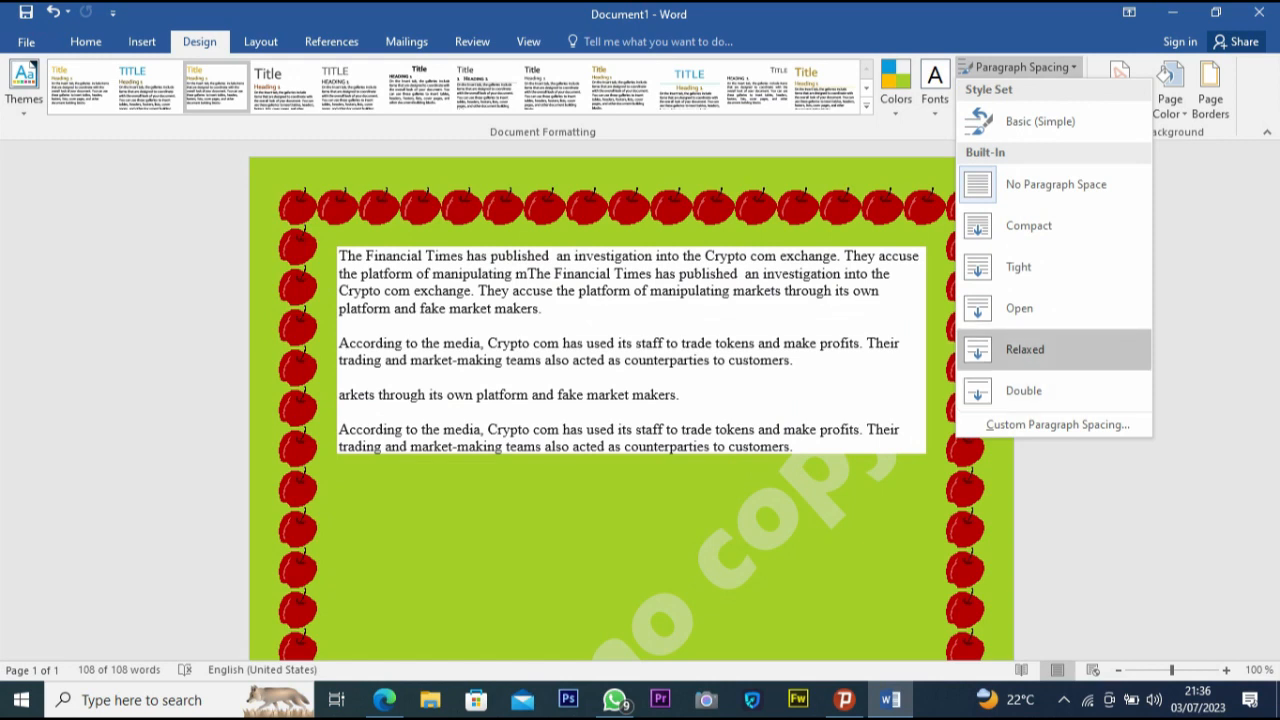
{"action": "left_click", "coordinate": [1025, 349]}
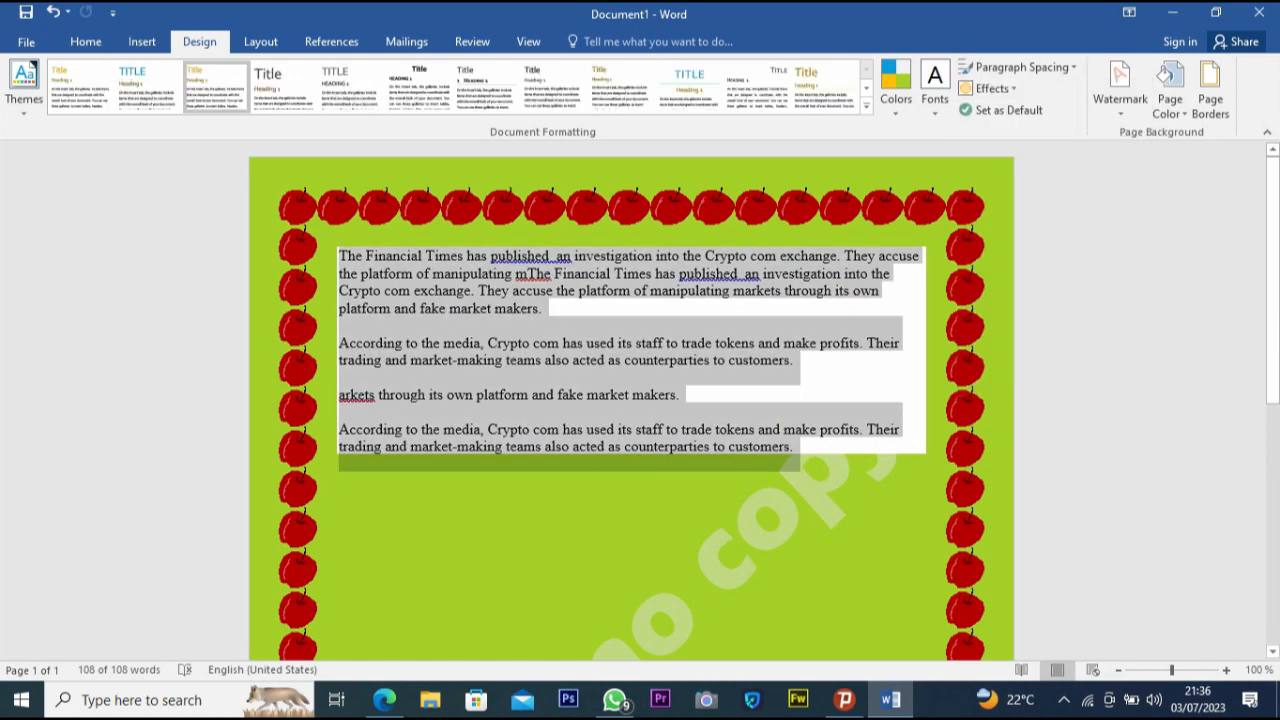
{"action": "left_click", "coordinate": [584, 343]}
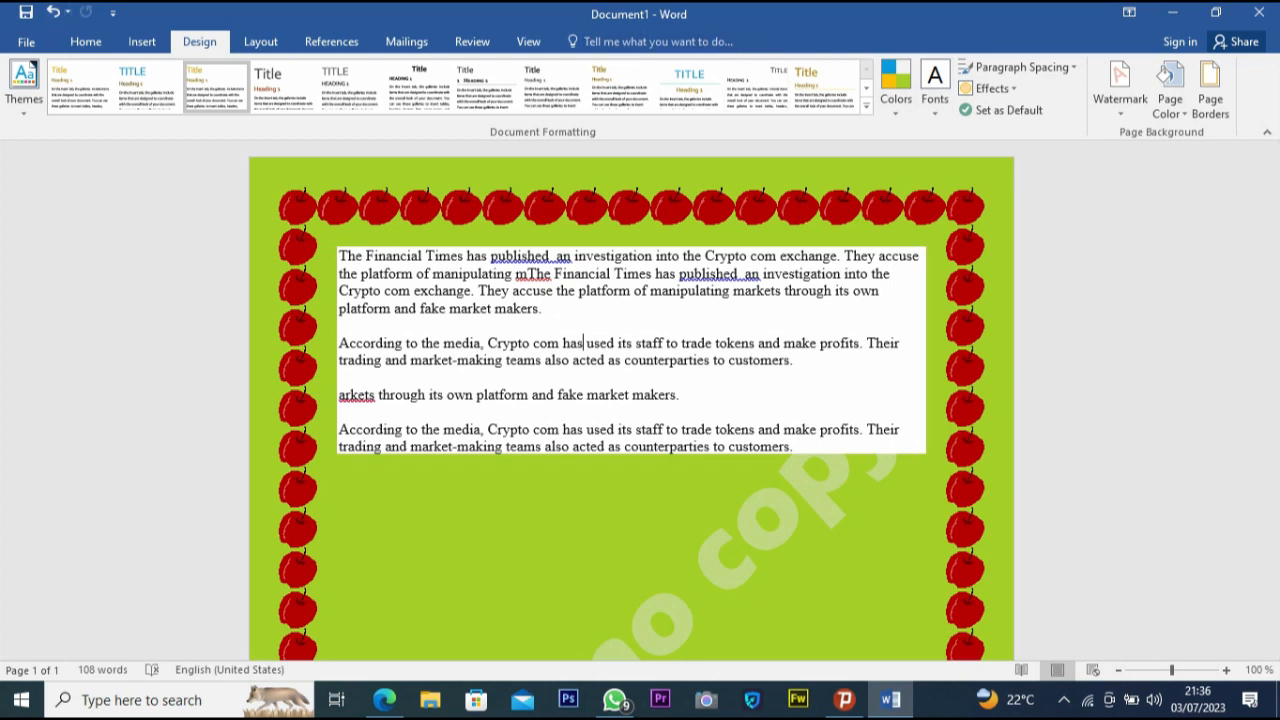
- Set the page margins to Normal
{"action": "left_click", "coordinate": [260, 41]}
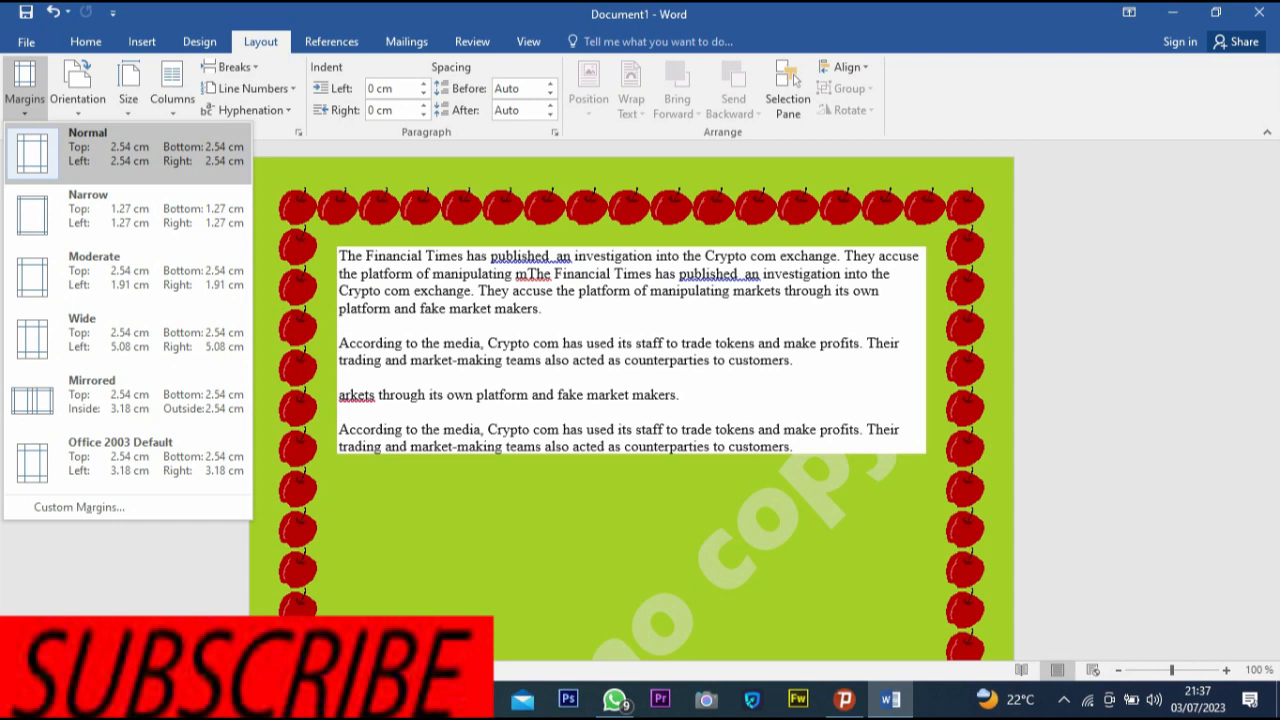
{"action": "left_click", "coordinate": [130, 150]}
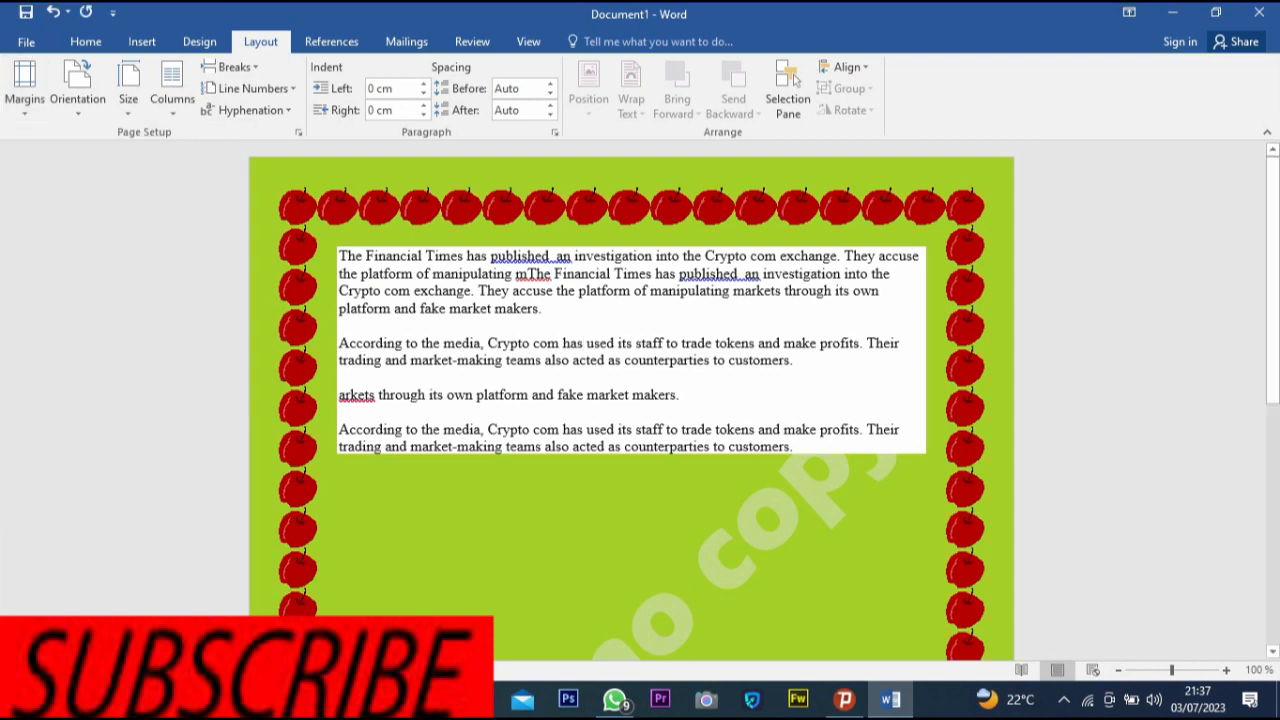
- Select all the text and cycle the page margins through Narrow, Moderate and finally Mirrored
{"action": "key", "text": "ctrl+a"}
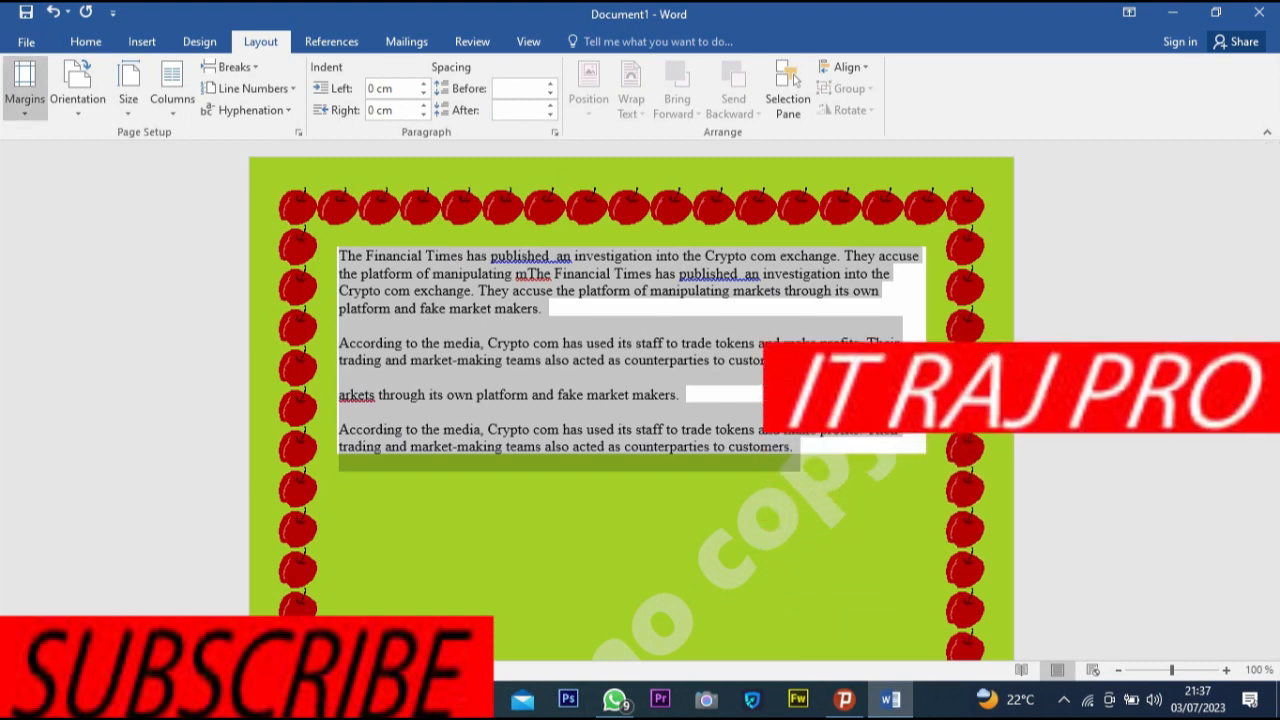
{"action": "left_click", "coordinate": [24, 88]}
{"action": "left_click", "coordinate": [110, 208]}
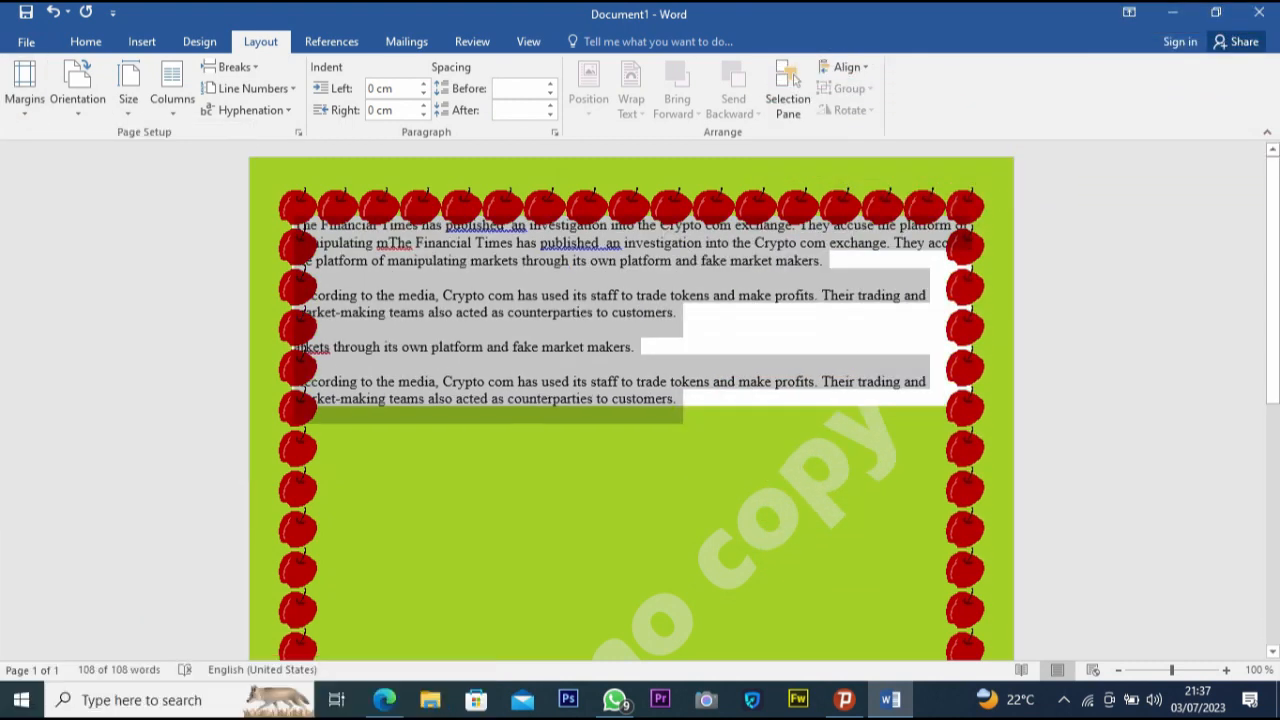
{"action": "left_click", "coordinate": [24, 88]}
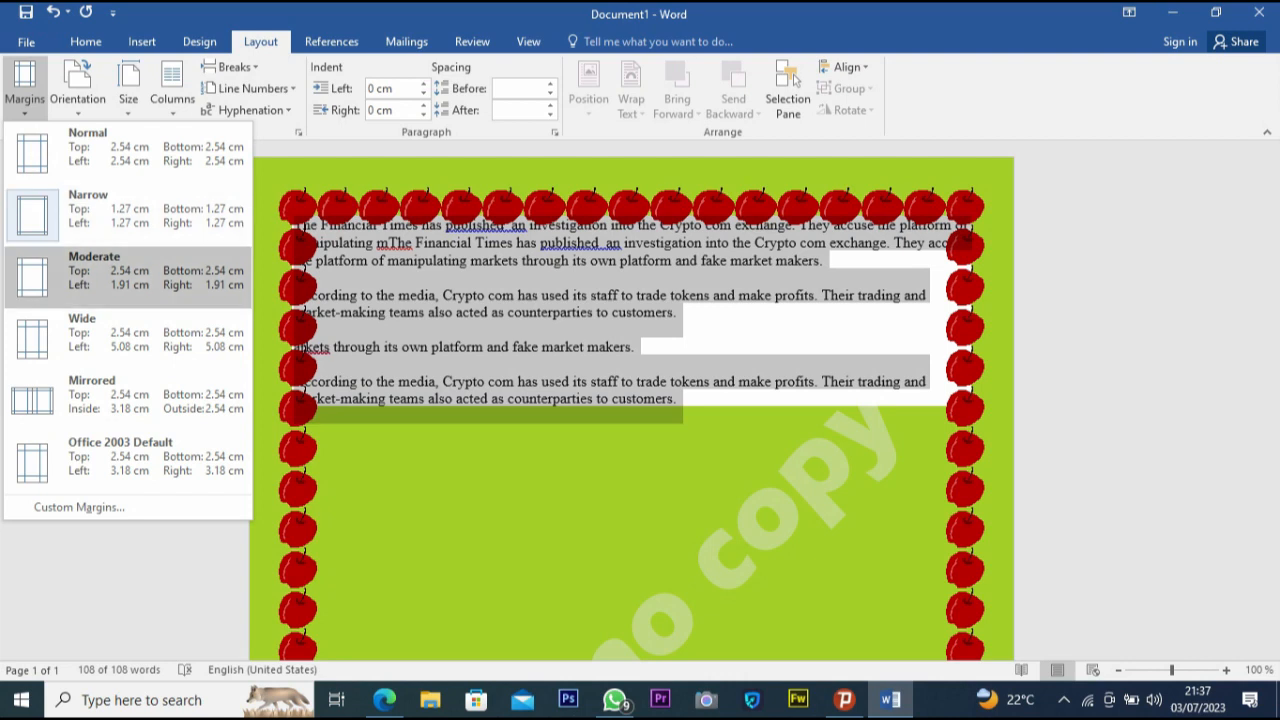
{"action": "left_click", "coordinate": [94, 270]}
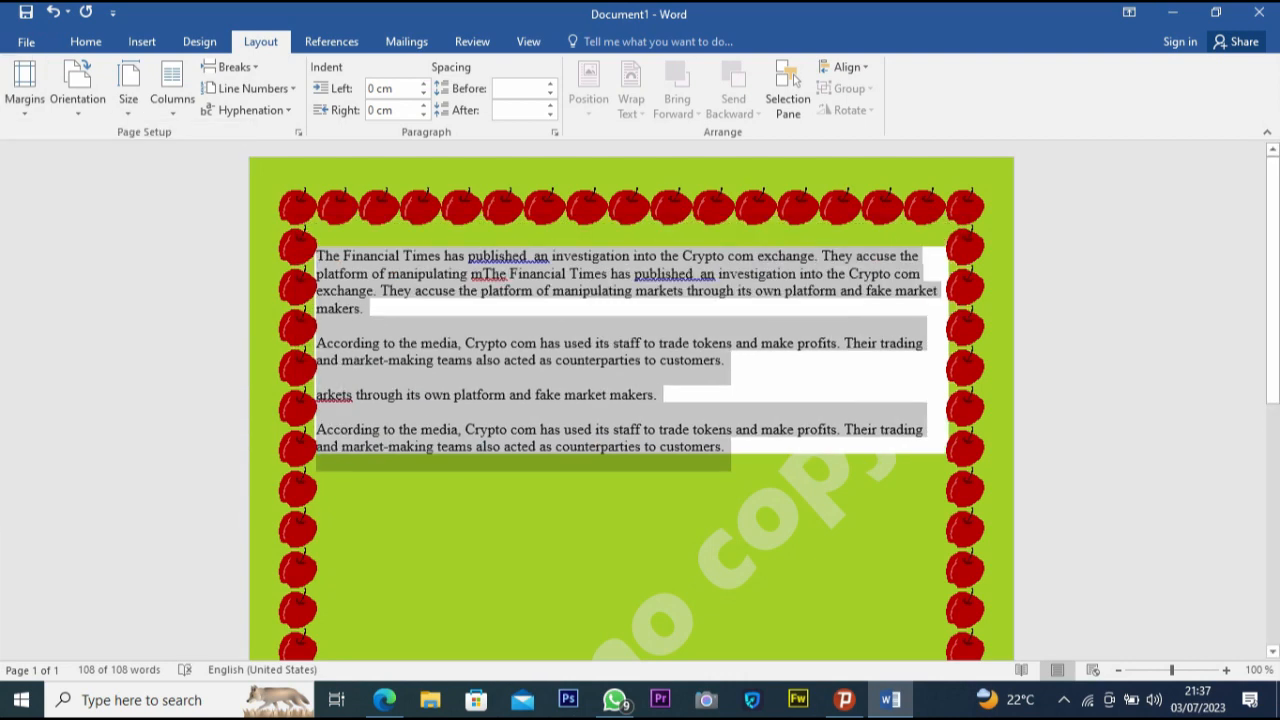
{"action": "left_click", "coordinate": [24, 85]}
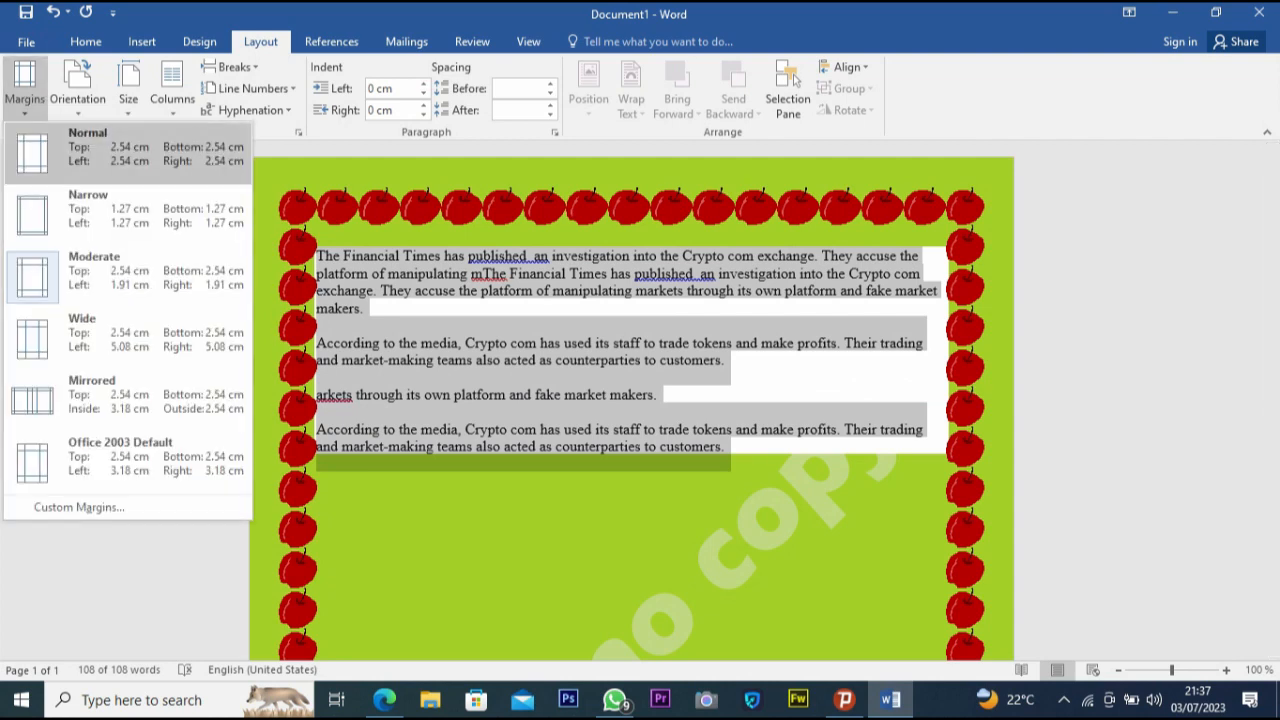
{"action": "left_click", "coordinate": [92, 394]}
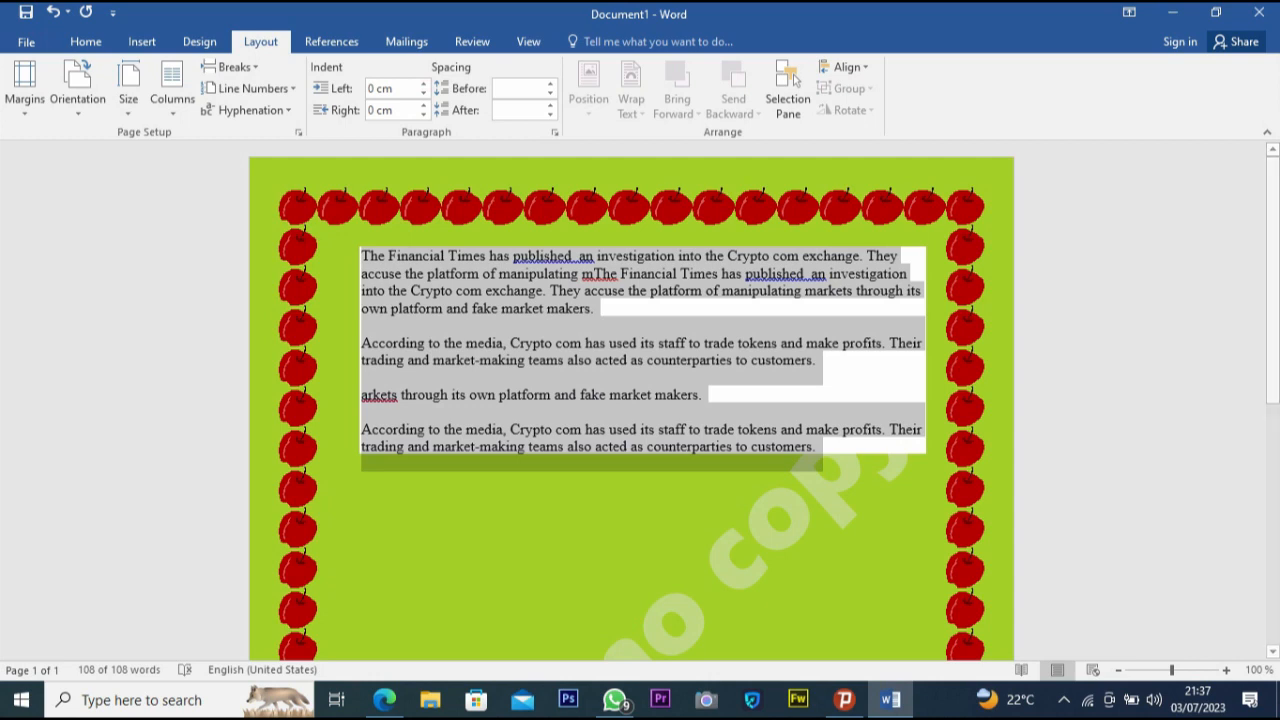
- Switch the page orientation to Landscape and then back to Portrait
{"action": "left_click", "coordinate": [24, 85]}
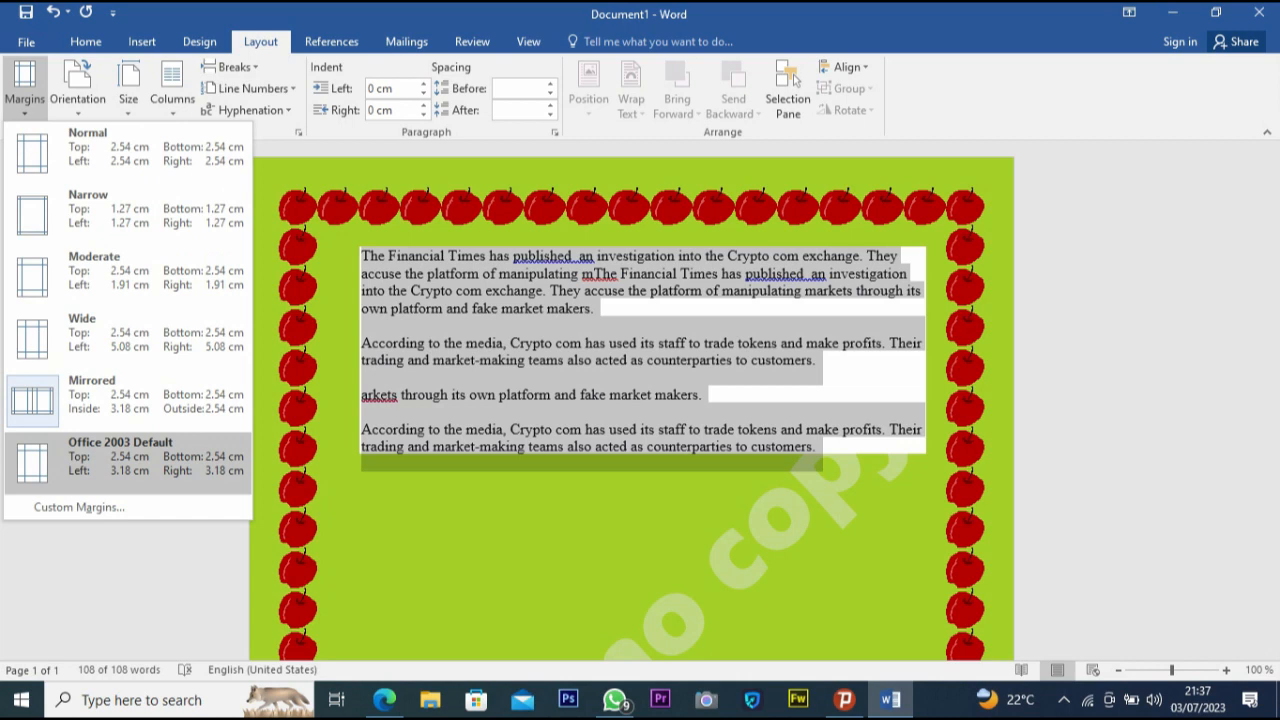
{"action": "left_click", "coordinate": [78, 85]}
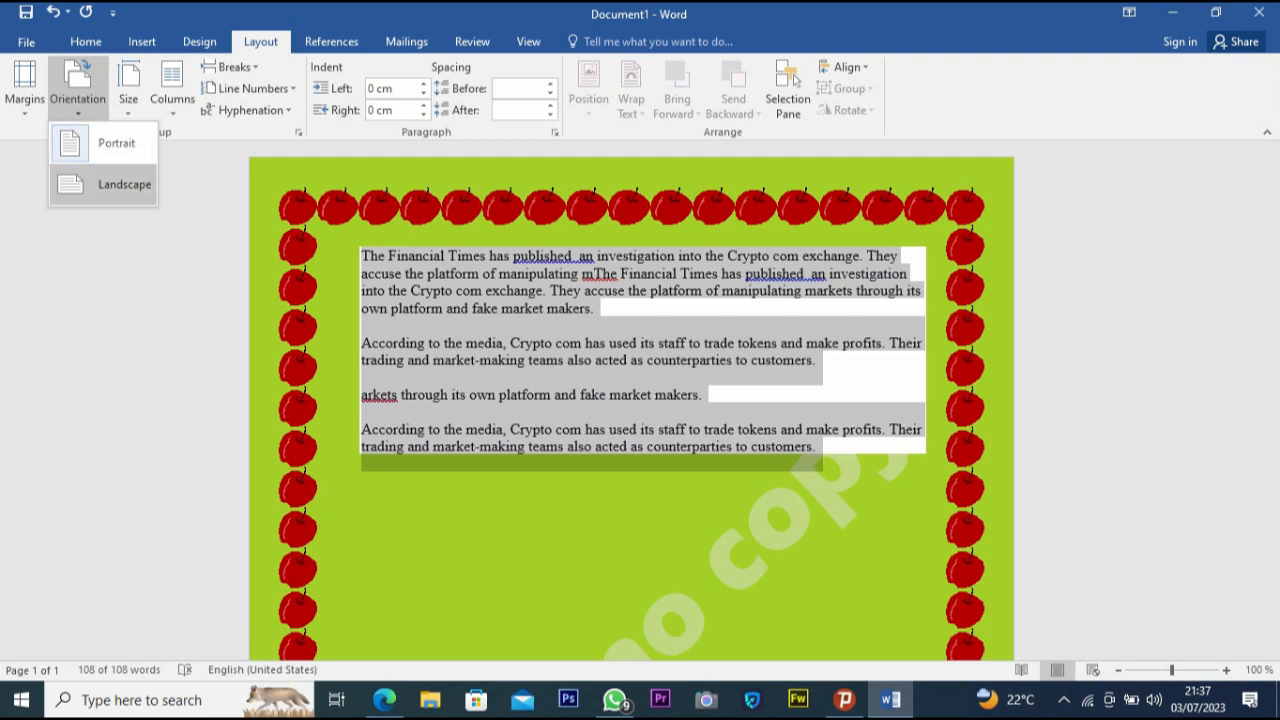
{"action": "left_click", "coordinate": [110, 184]}
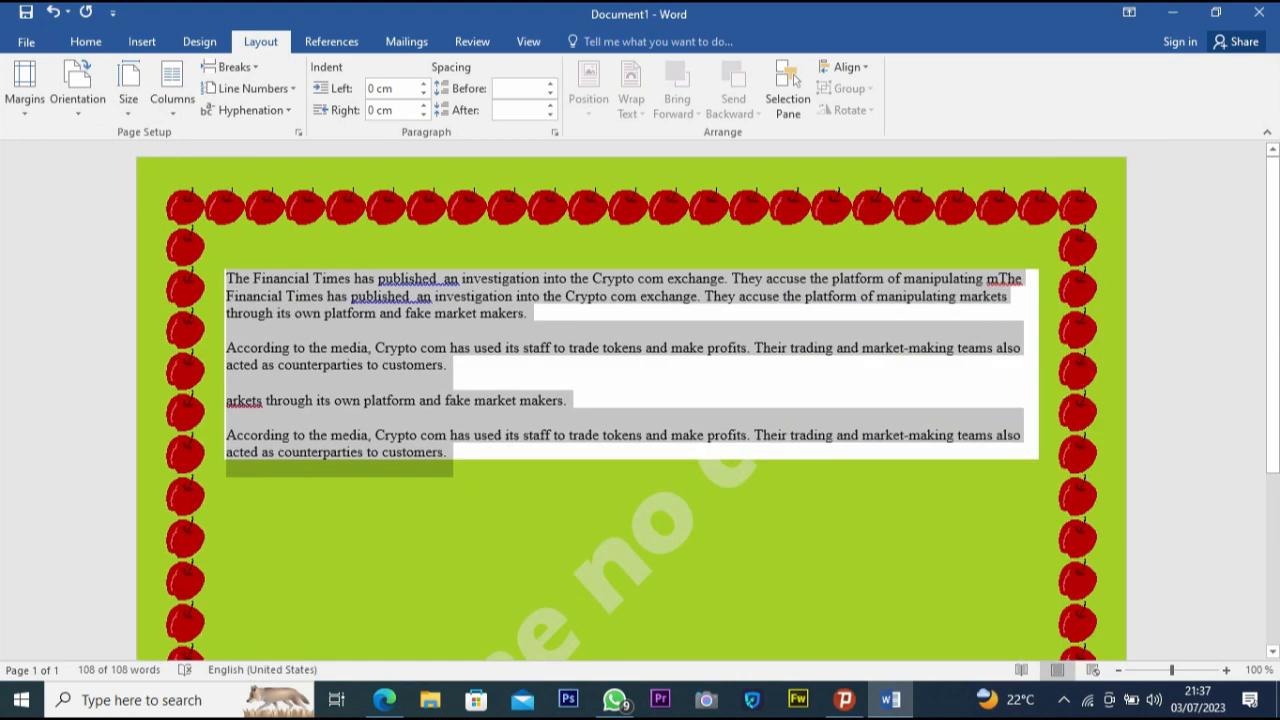
{"action": "scroll", "coordinate": [631, 400], "scroll_direction": "down", "scroll_amount": 5}
{"action": "scroll", "coordinate": [631, 400], "scroll_direction": "up", "scroll_amount": 5}
{"action": "left_click", "coordinate": [128, 88]}
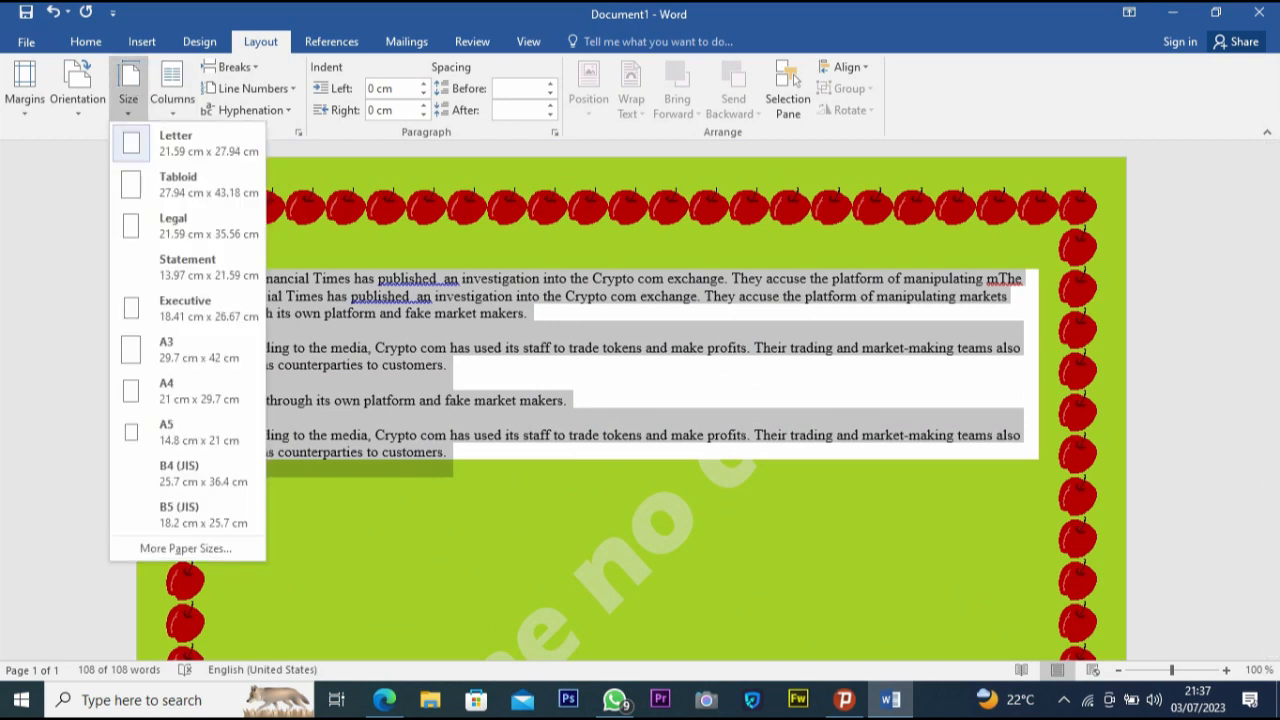
{"action": "left_click", "coordinate": [78, 88]}
{"action": "left_click", "coordinate": [114, 137]}
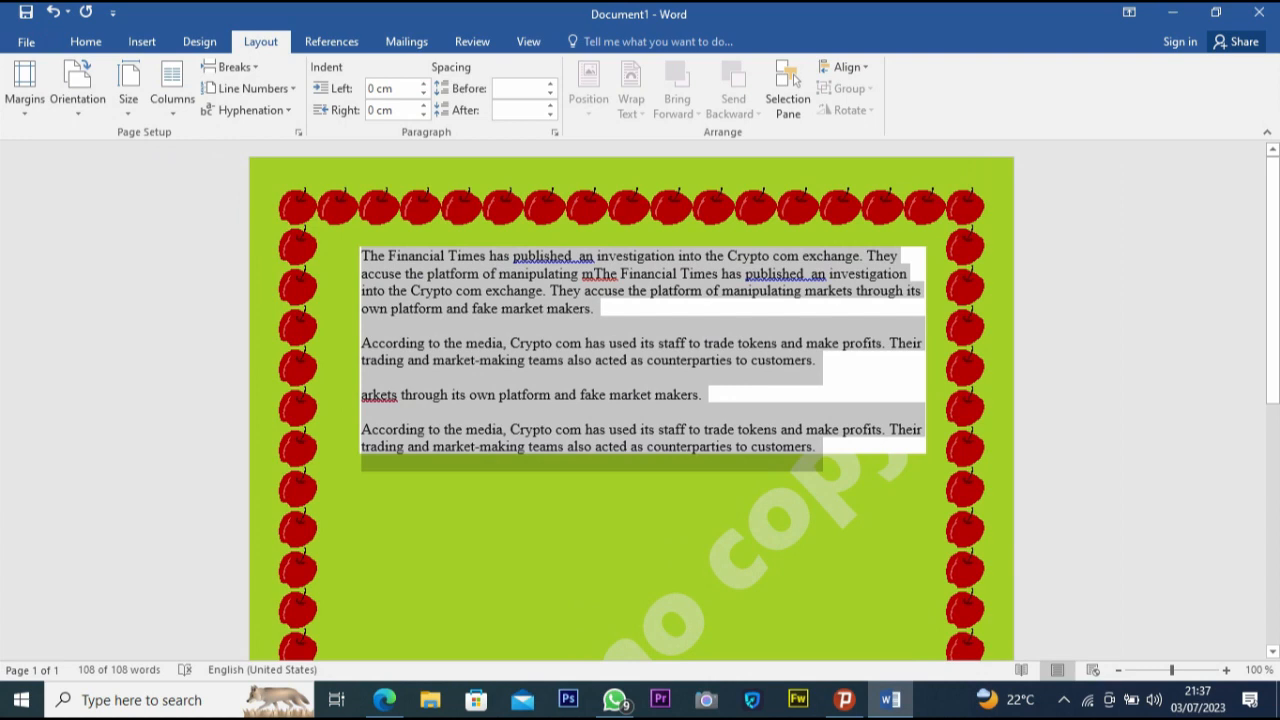
- Try the A4, A5 and A3 paper sizes, then return the page size to Letter
{"action": "left_click", "coordinate": [128, 88]}
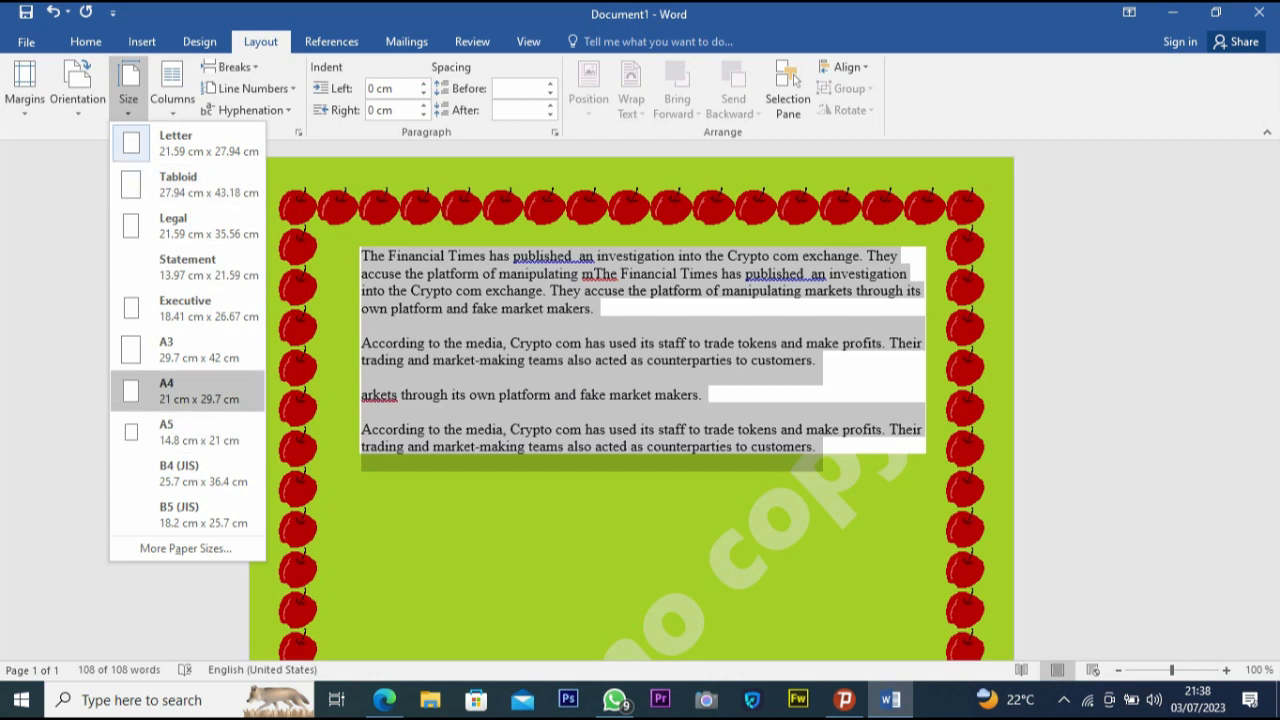
{"action": "left_click", "coordinate": [190, 390]}
{"action": "left_click", "coordinate": [128, 92]}
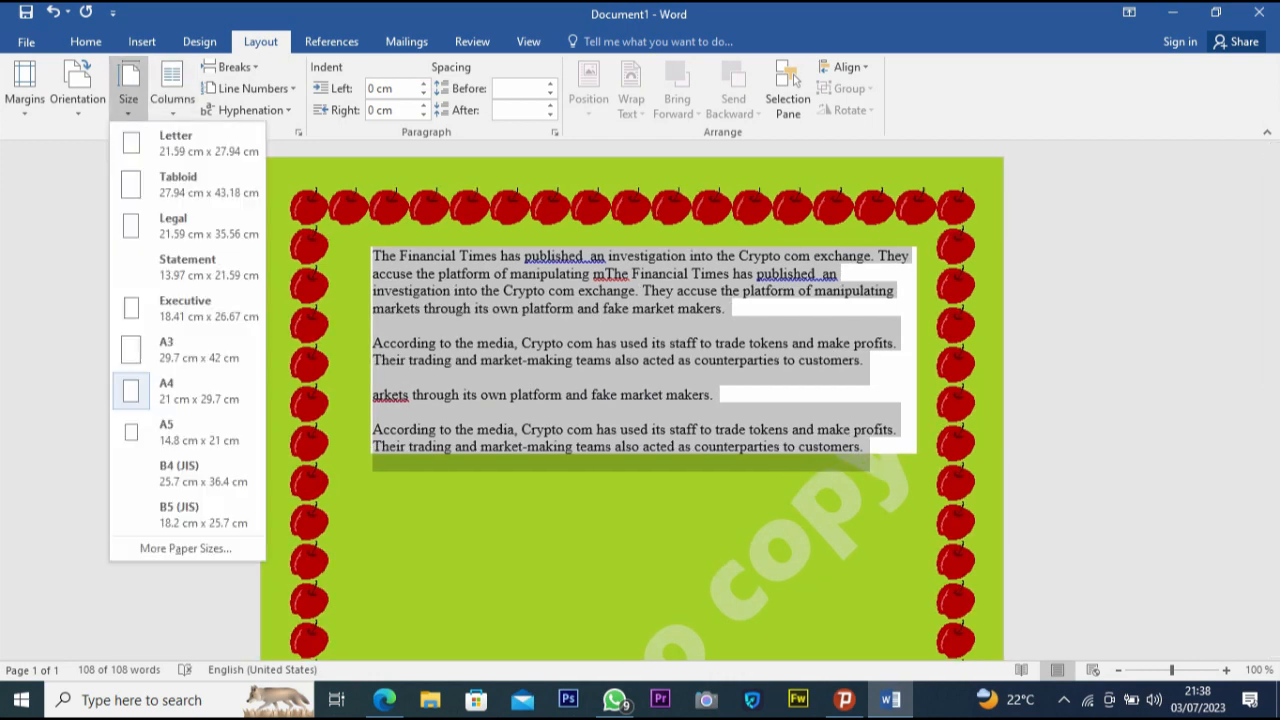
{"action": "left_click", "coordinate": [190, 431]}
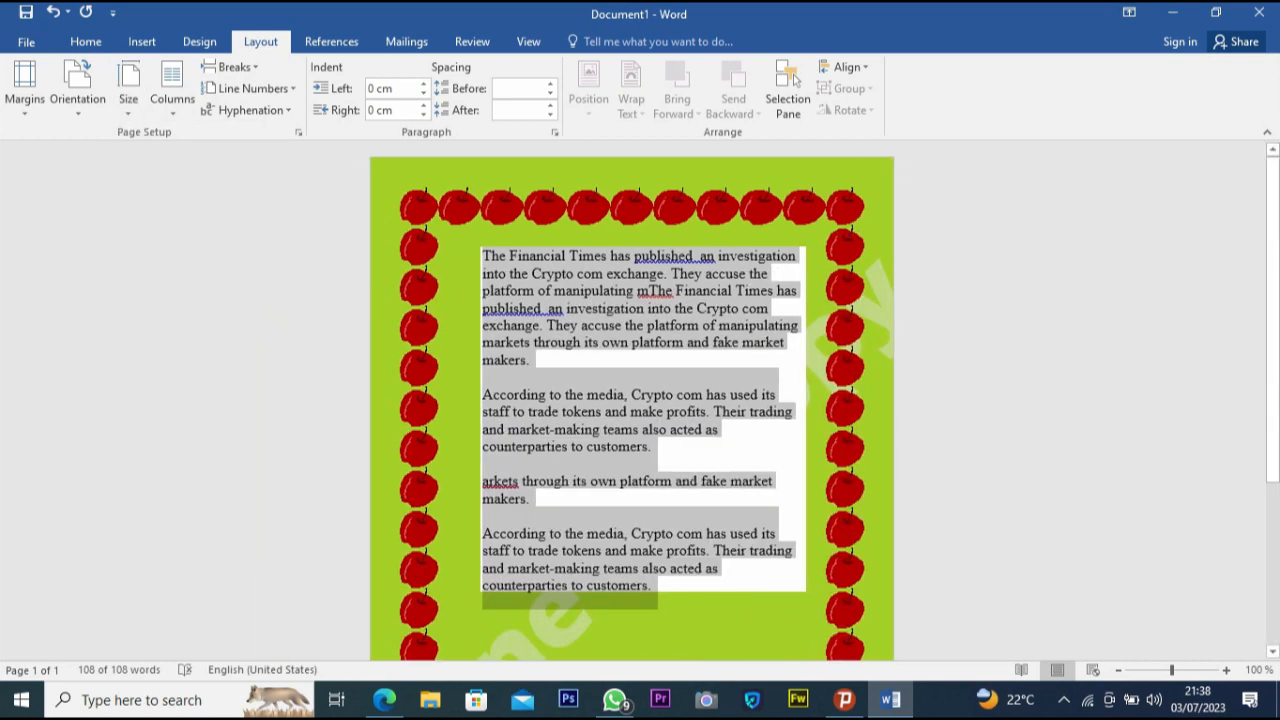
{"action": "left_click", "coordinate": [128, 92]}
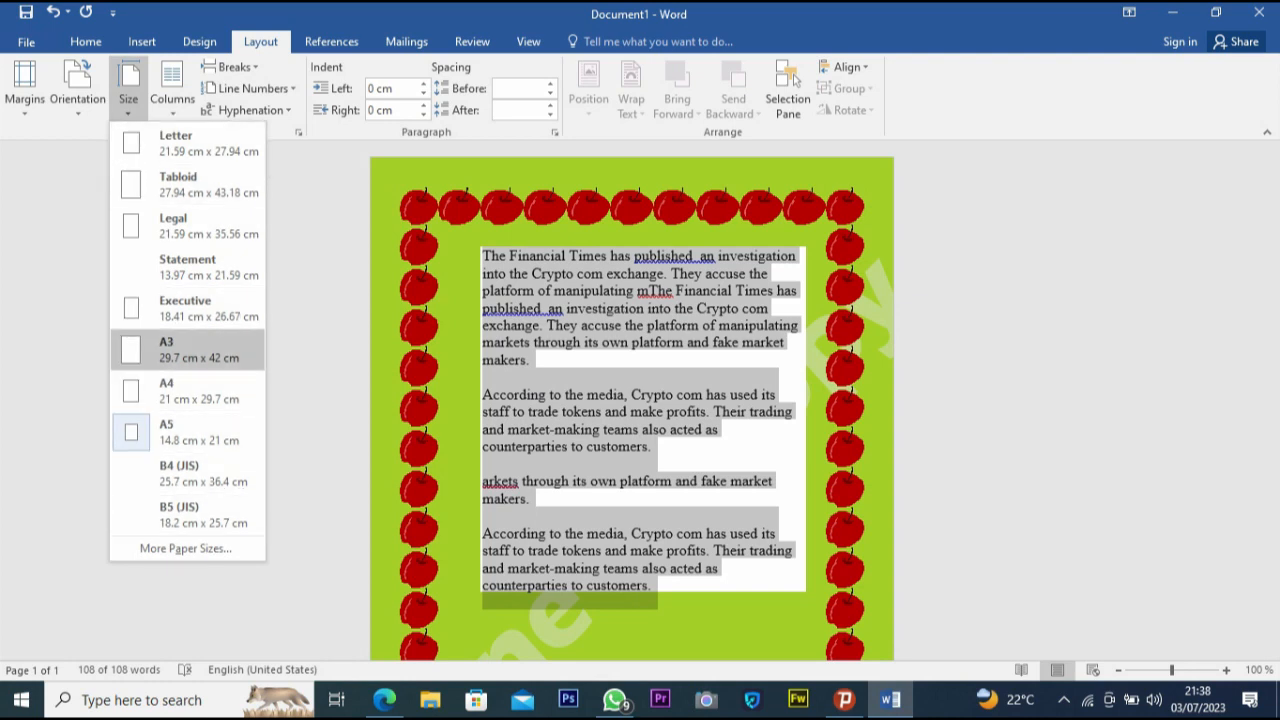
{"action": "left_click", "coordinate": [190, 349]}
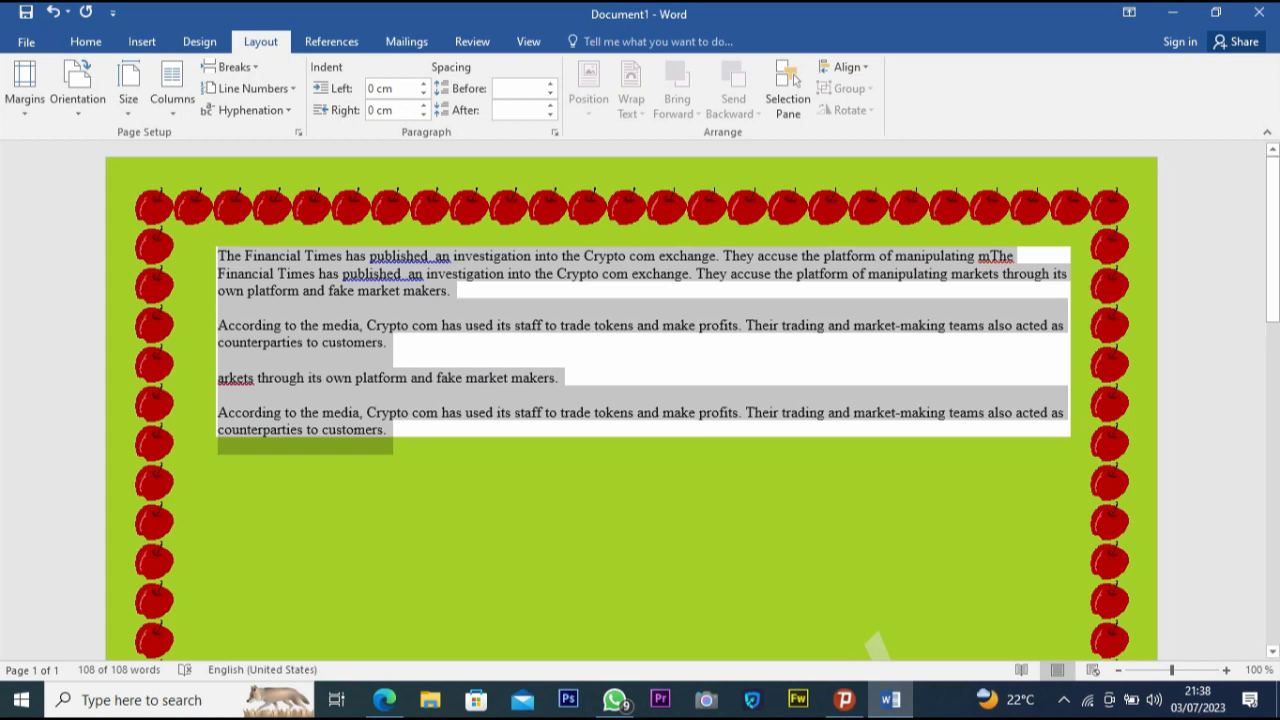
{"action": "left_click", "coordinate": [172, 90]}
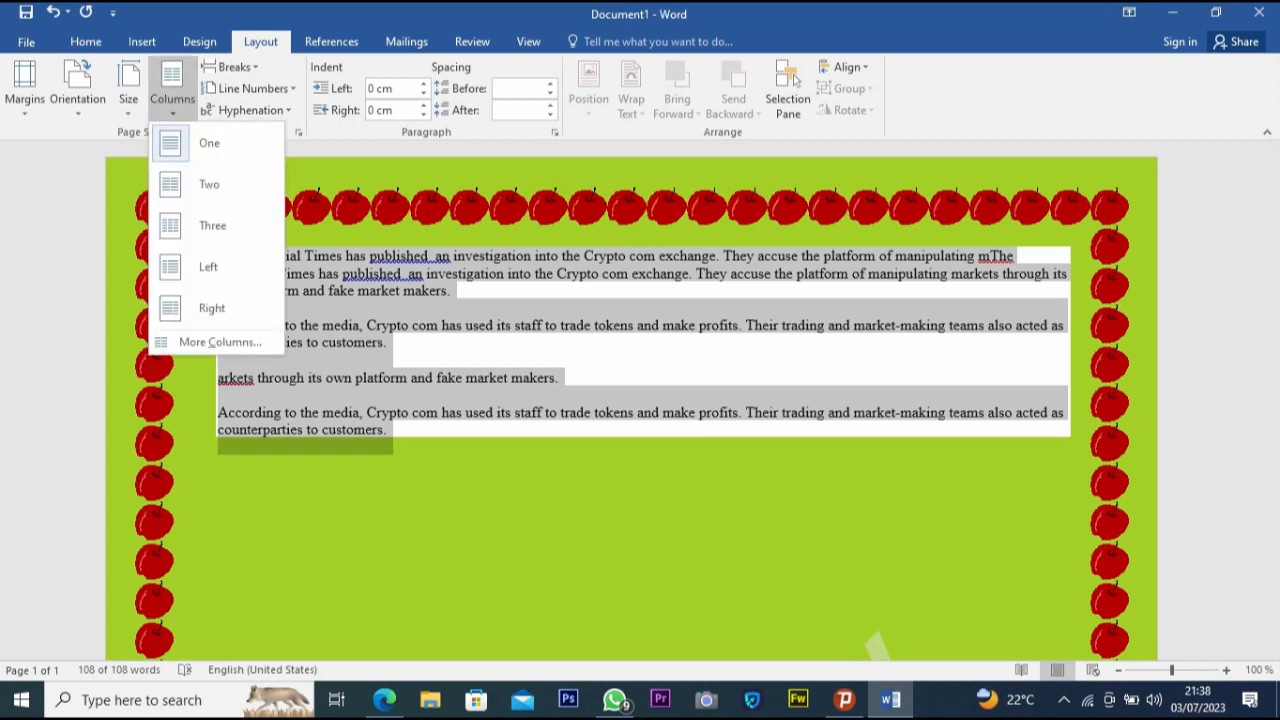
{"action": "left_click", "coordinate": [128, 90]}
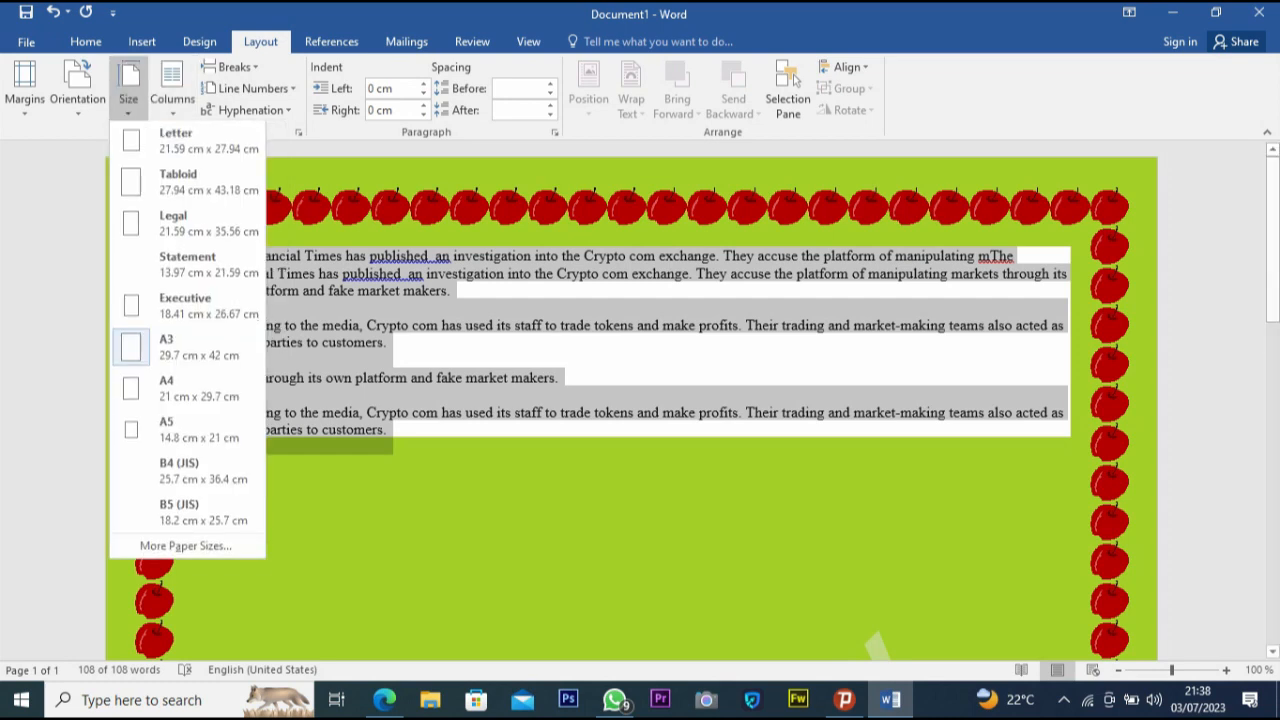
{"action": "left_click", "coordinate": [185, 142]}
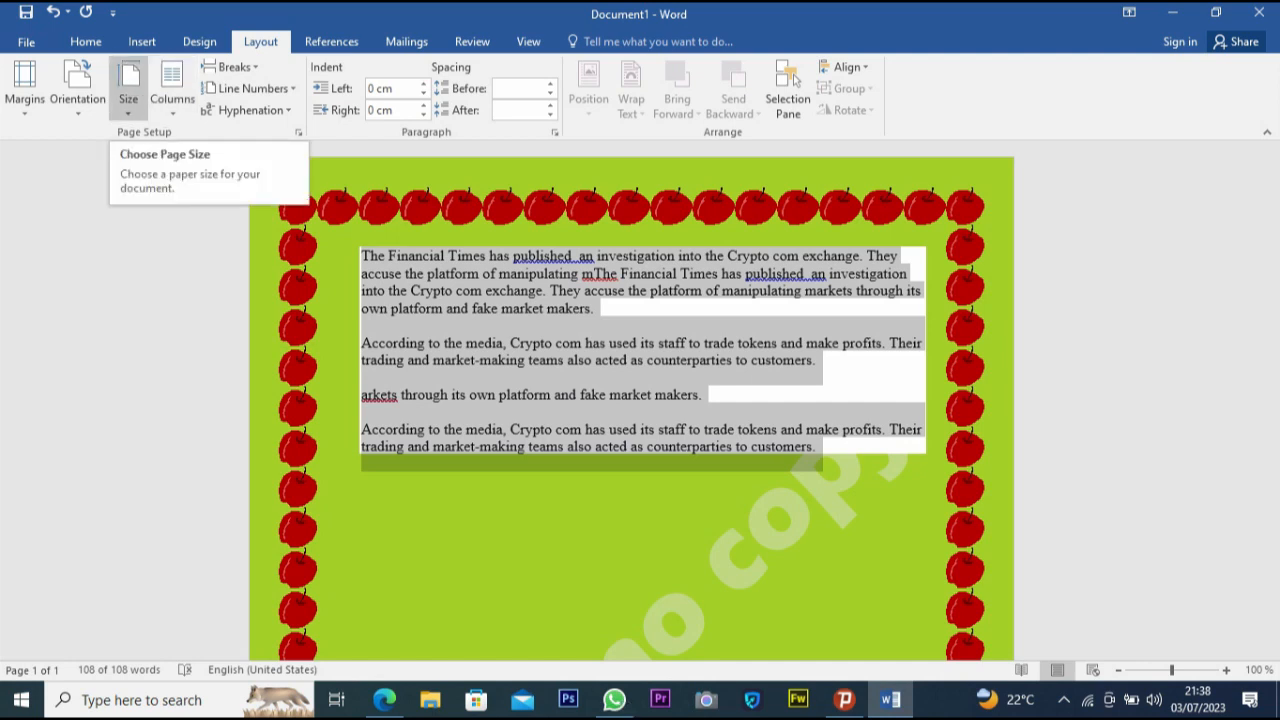
{"action": "left_click", "coordinate": [172, 90]}
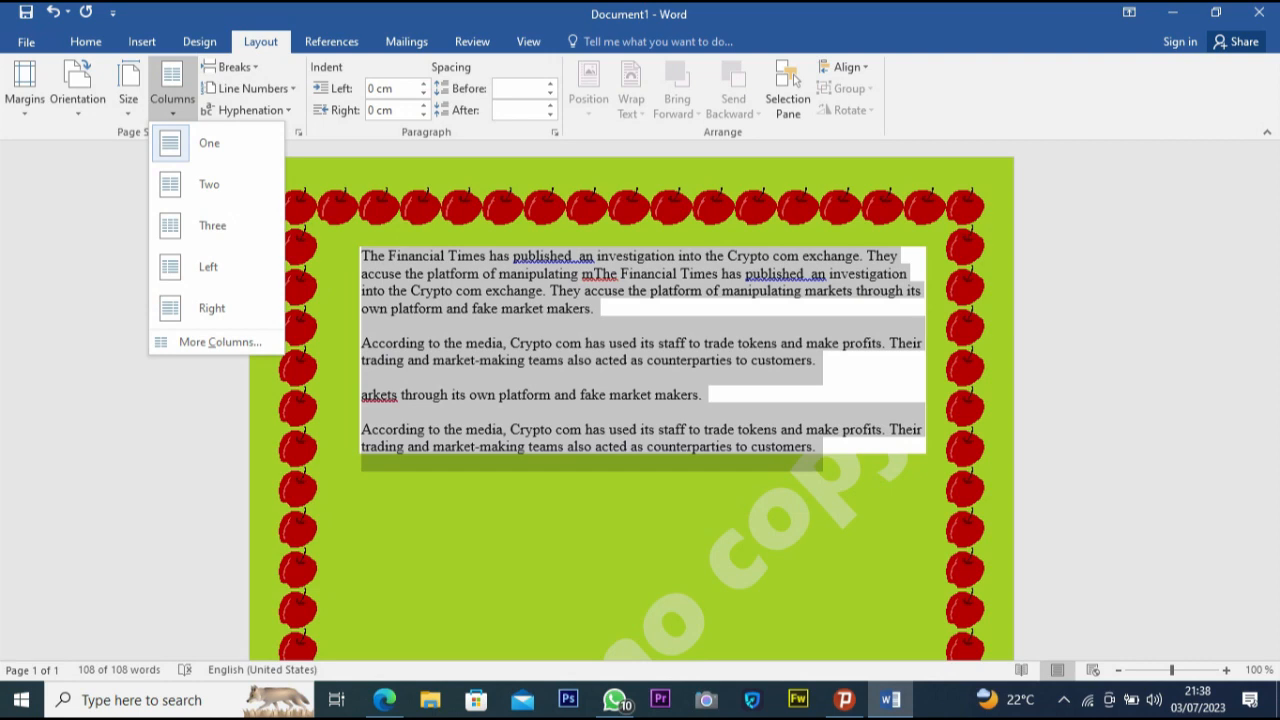
{"action": "left_click", "coordinate": [228, 67]}
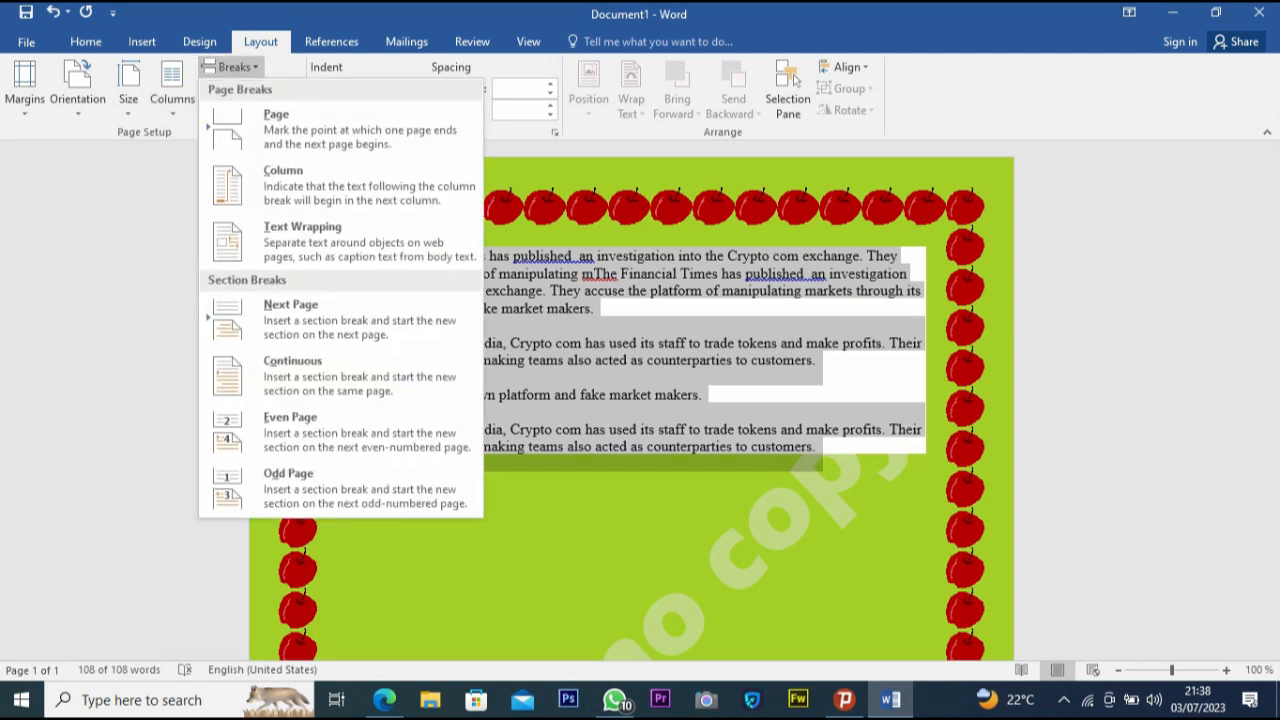
{"action": "left_click", "coordinate": [230, 67]}
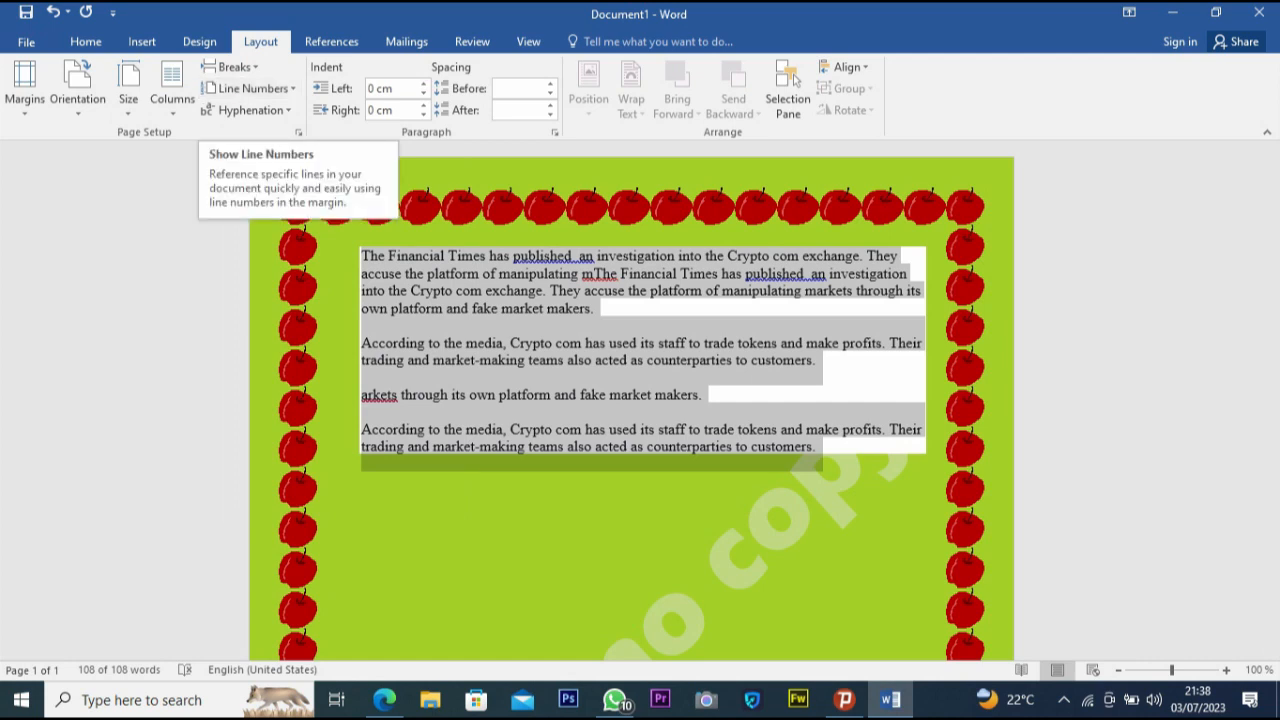
{"action": "left_click", "coordinate": [250, 110]}
{"action": "left_click", "coordinate": [250, 88]}
{"action": "left_click", "coordinate": [250, 88]}
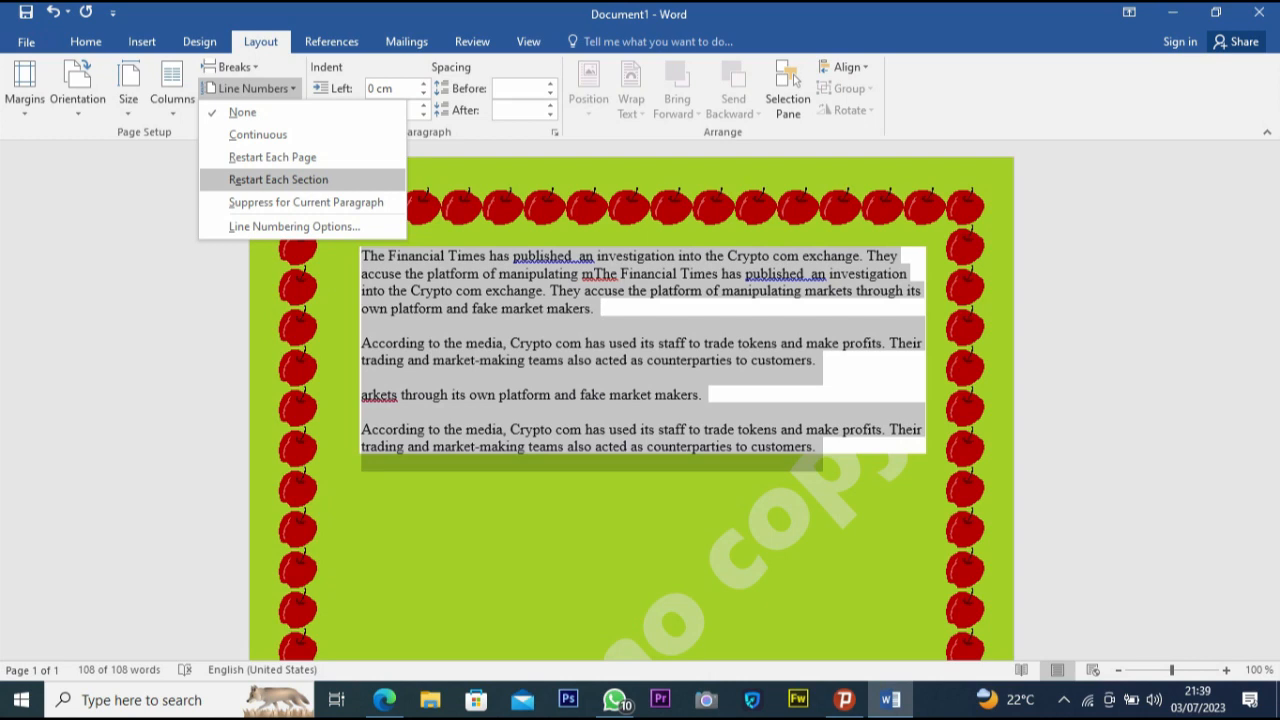
- Format the selected text into three columns
{"action": "left_click", "coordinate": [172, 95]}
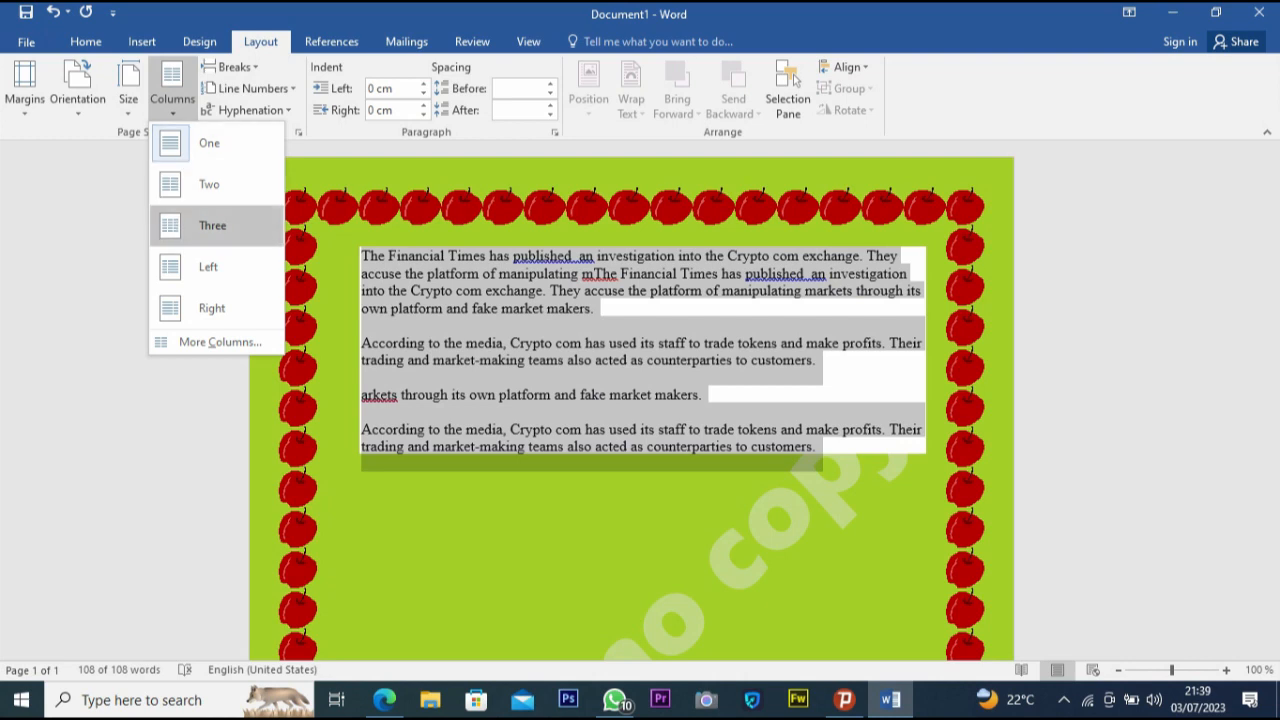
{"action": "left_click", "coordinate": [212, 225]}
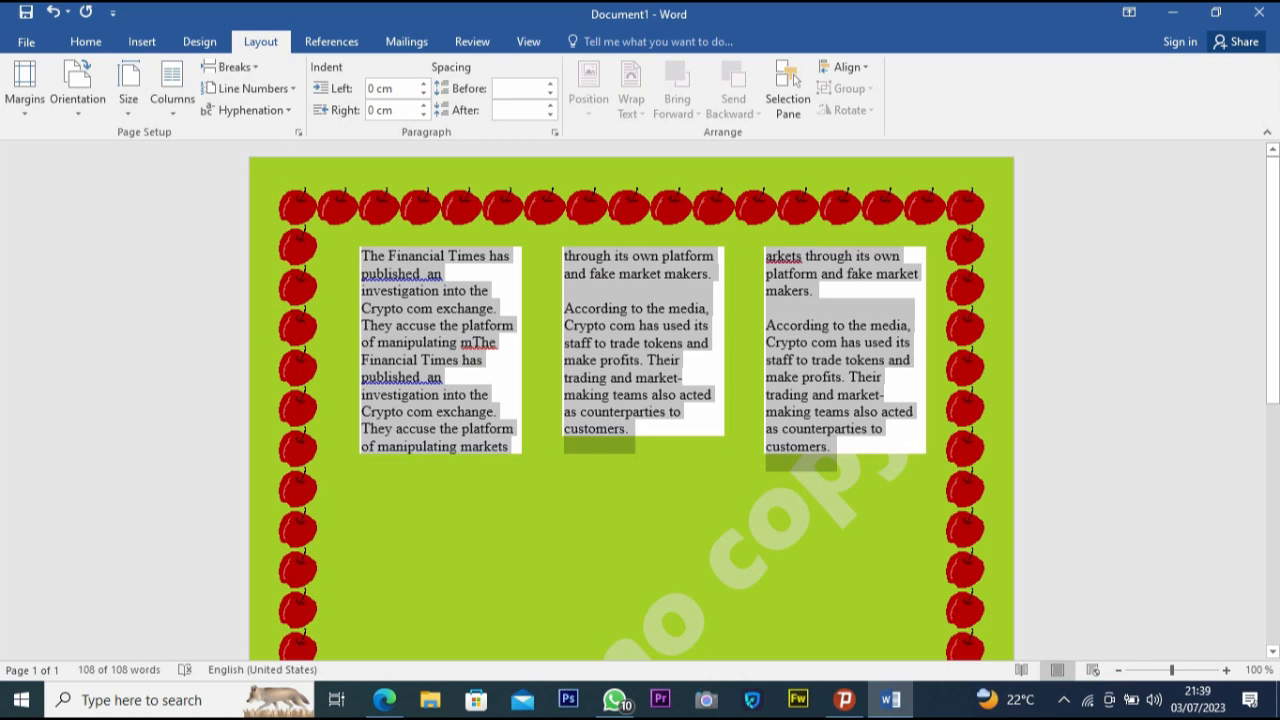
{"action": "left_click", "coordinate": [380, 480]}
{"action": "left_click", "coordinate": [172, 98]}
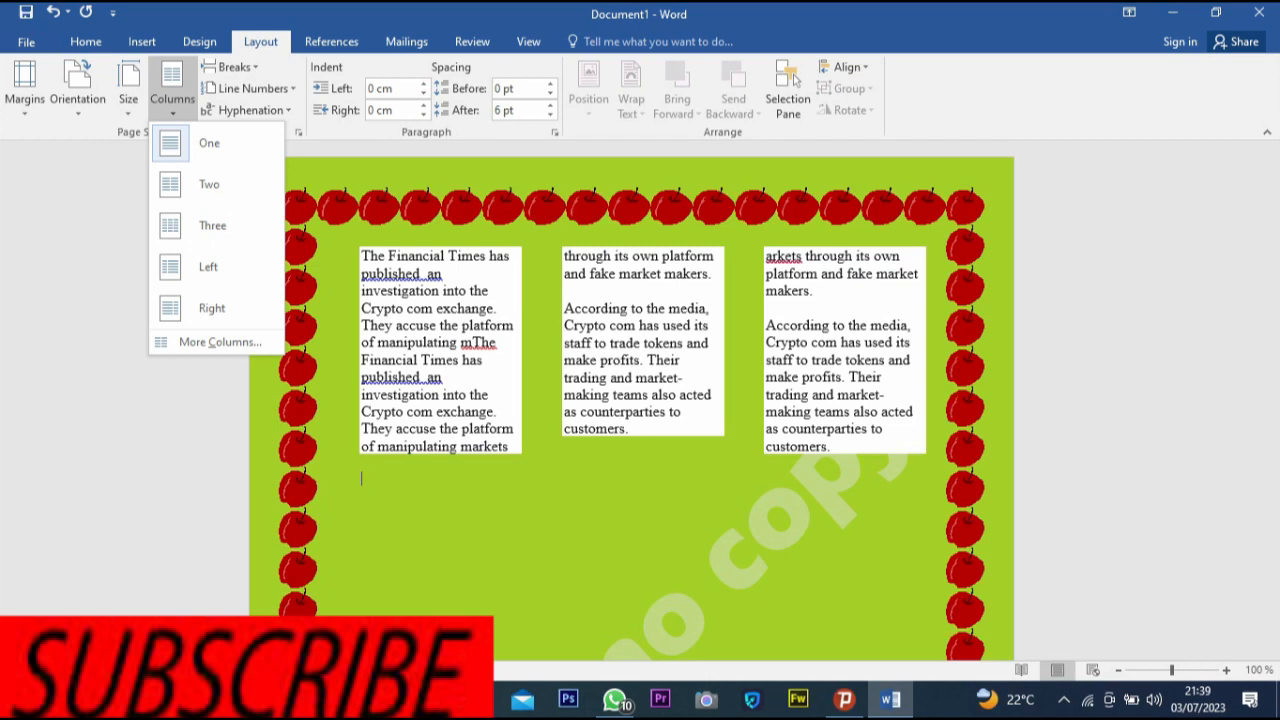
{"action": "left_click", "coordinate": [212, 225]}
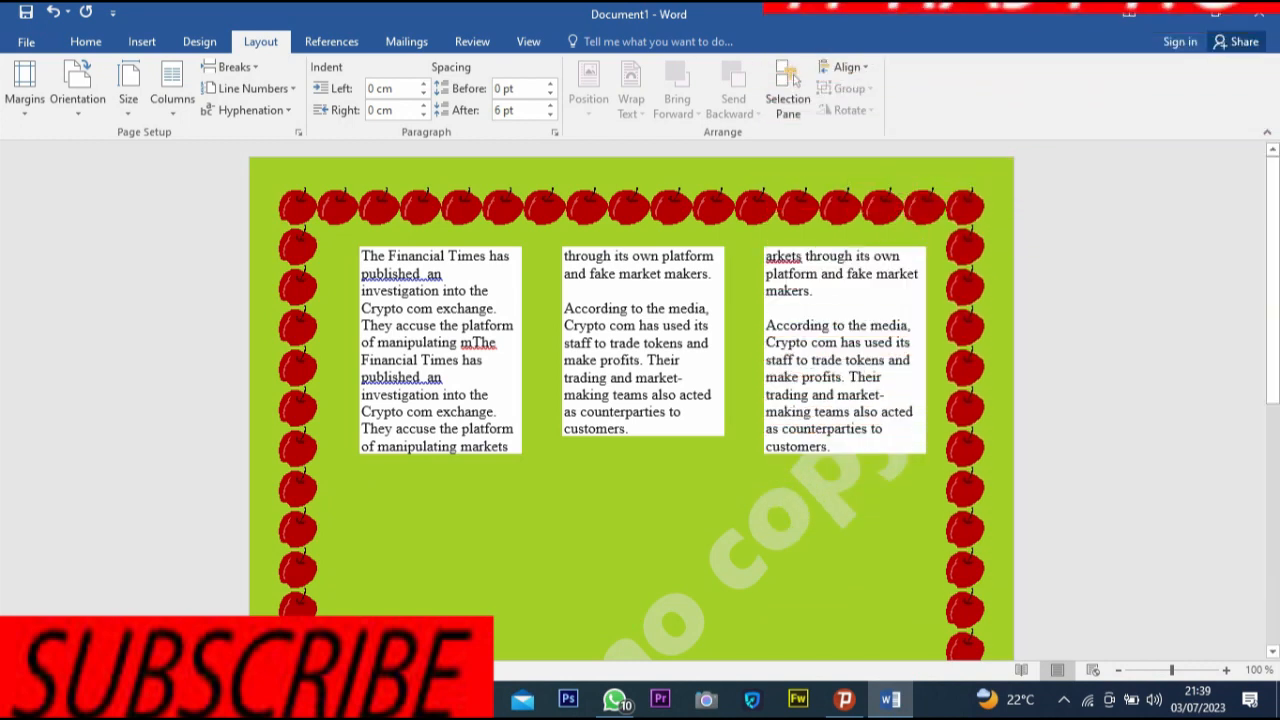
{"action": "left_click", "coordinate": [172, 90]}
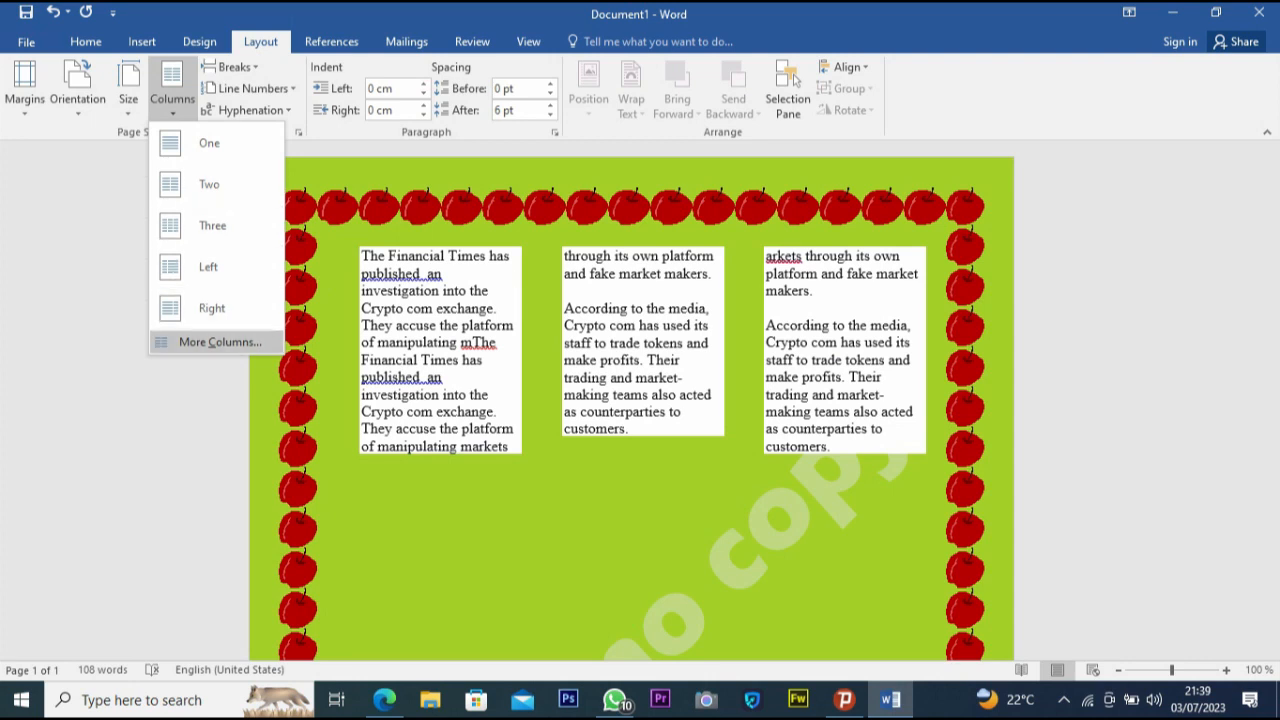
{"action": "left_click", "coordinate": [210, 307]}
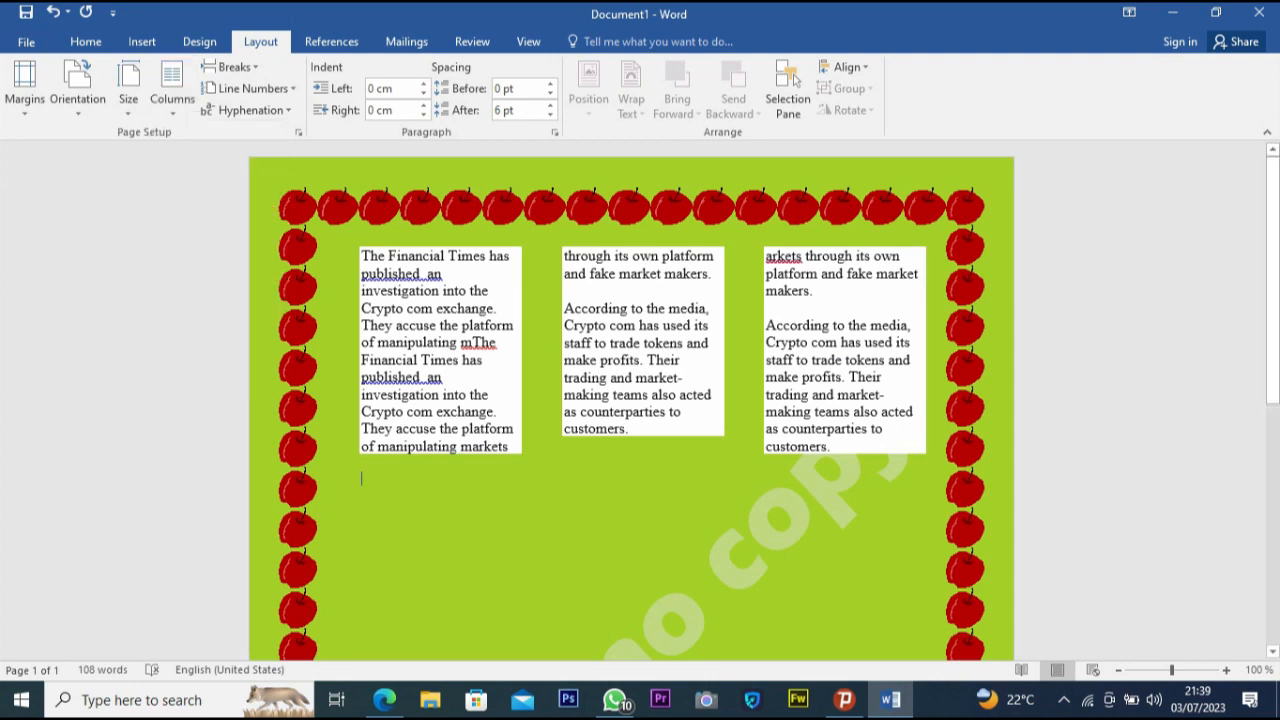
{"action": "left_click", "coordinate": [128, 88]}
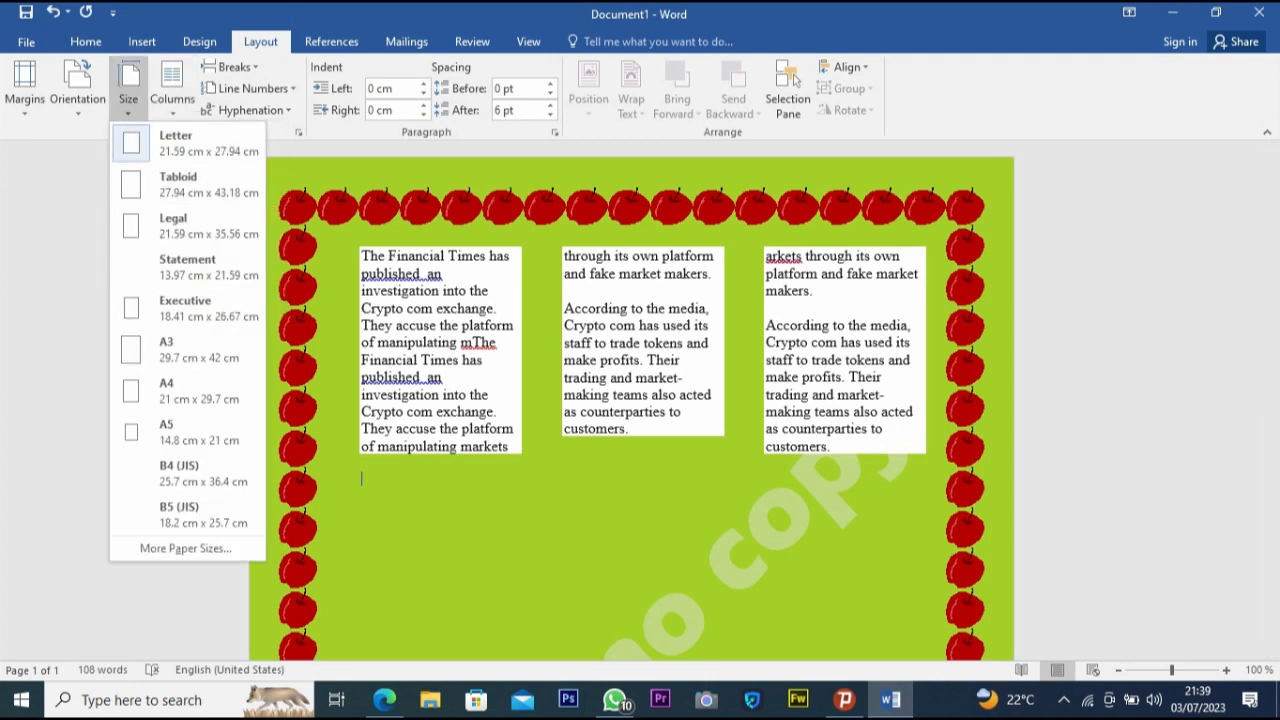
{"action": "left_click", "coordinate": [172, 90]}
{"action": "left_click", "coordinate": [209, 184]}
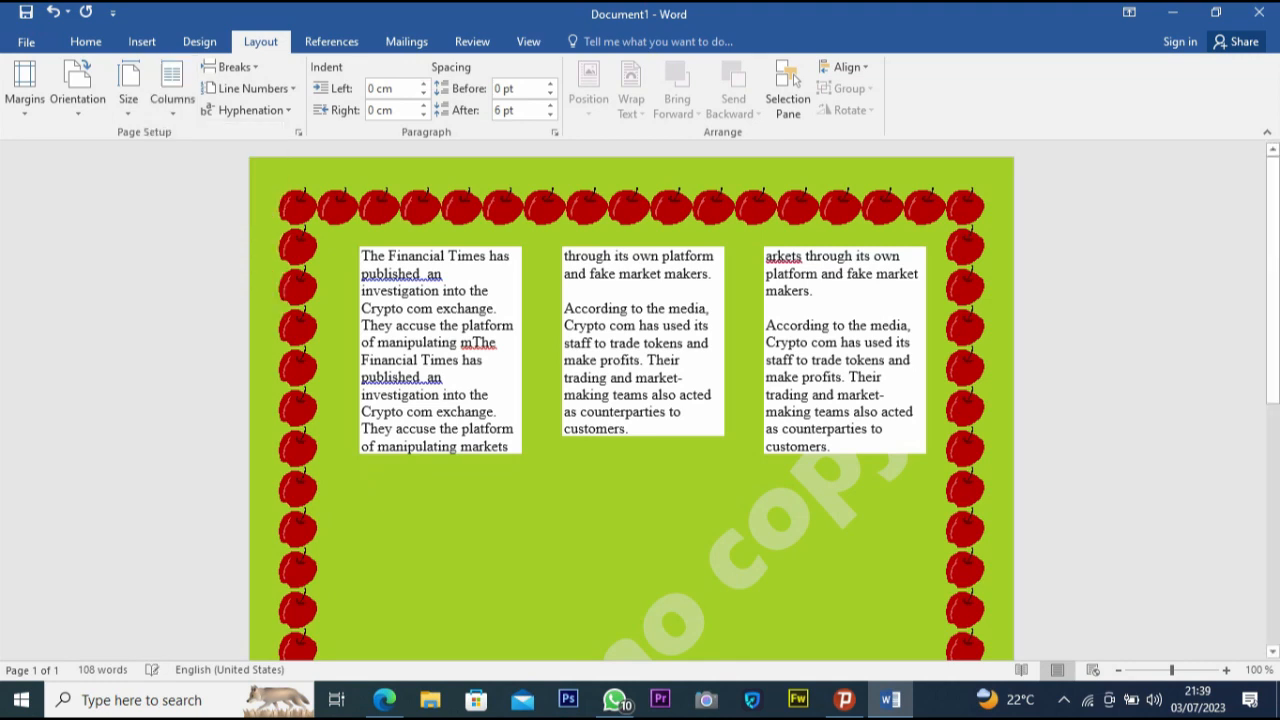
- Select the text and lay it out in two columns
{"action": "left_click_drag", "start_coordinate": [362, 478], "coordinate": [361, 252]}
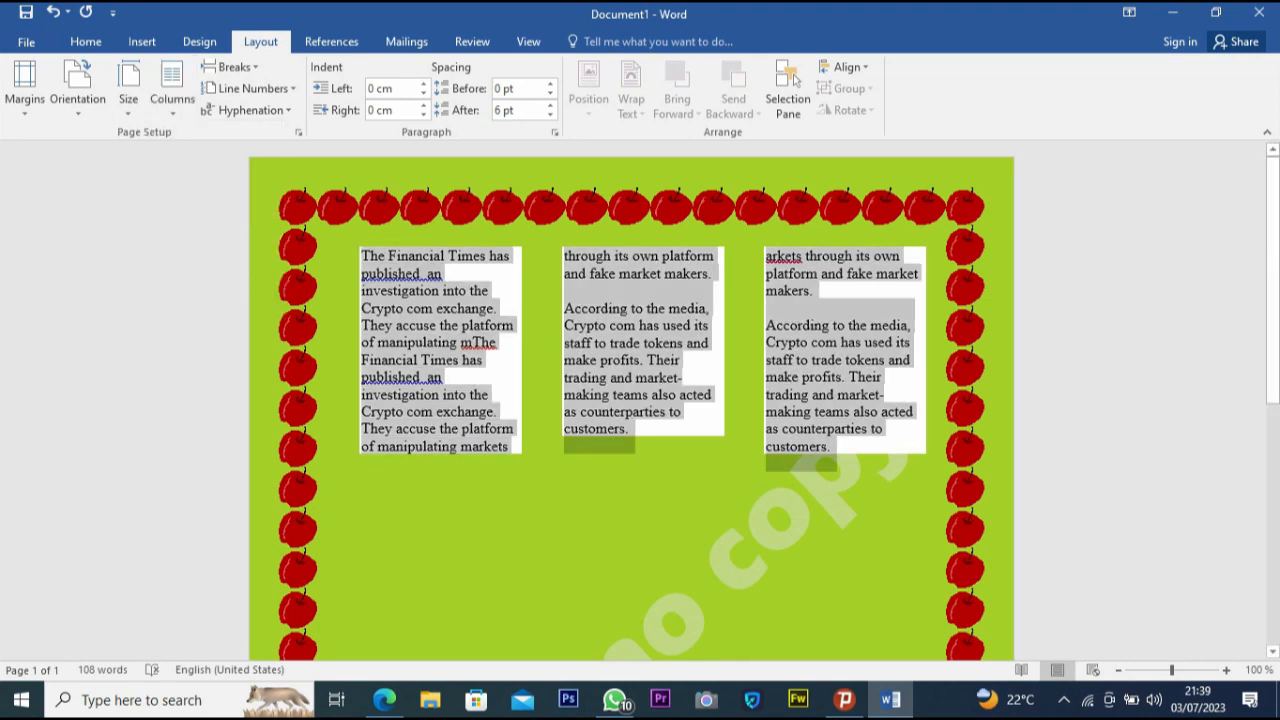
{"action": "left_click", "coordinate": [172, 90]}
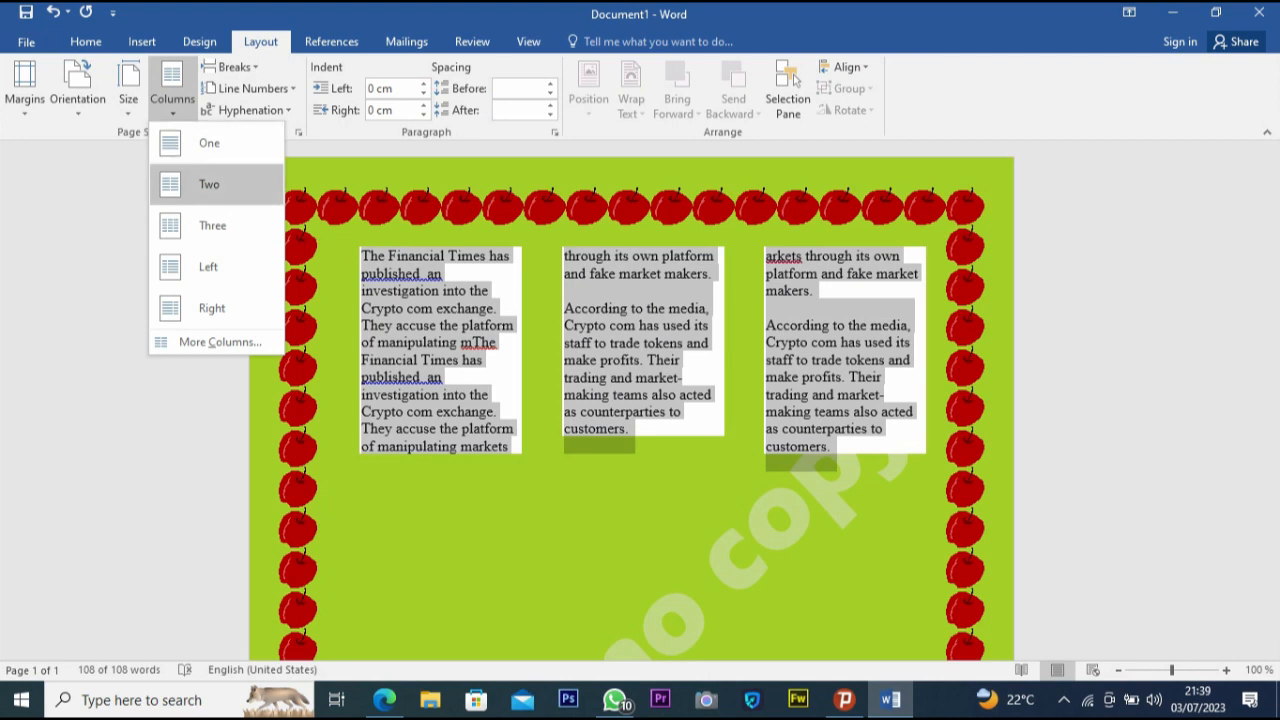
{"action": "left_click", "coordinate": [209, 184]}
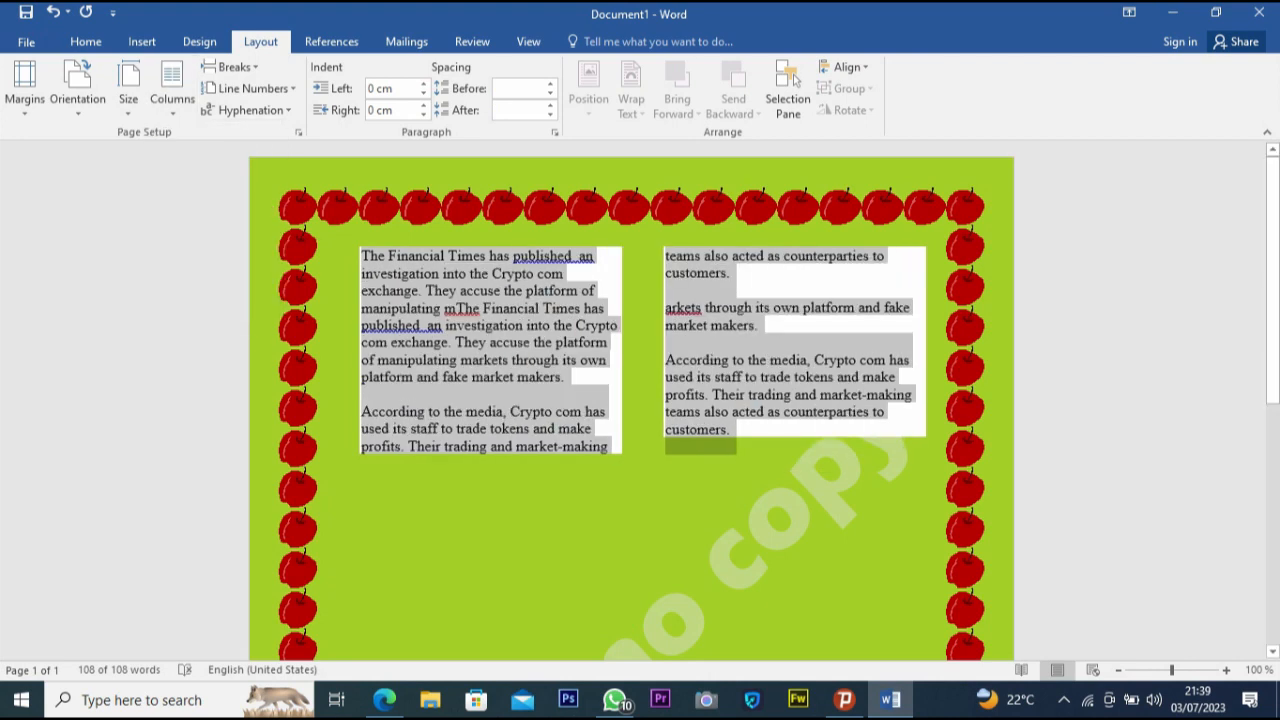
- Try the Right column preset on the selected text, then return it to one column
{"action": "left_click", "coordinate": [172, 90]}
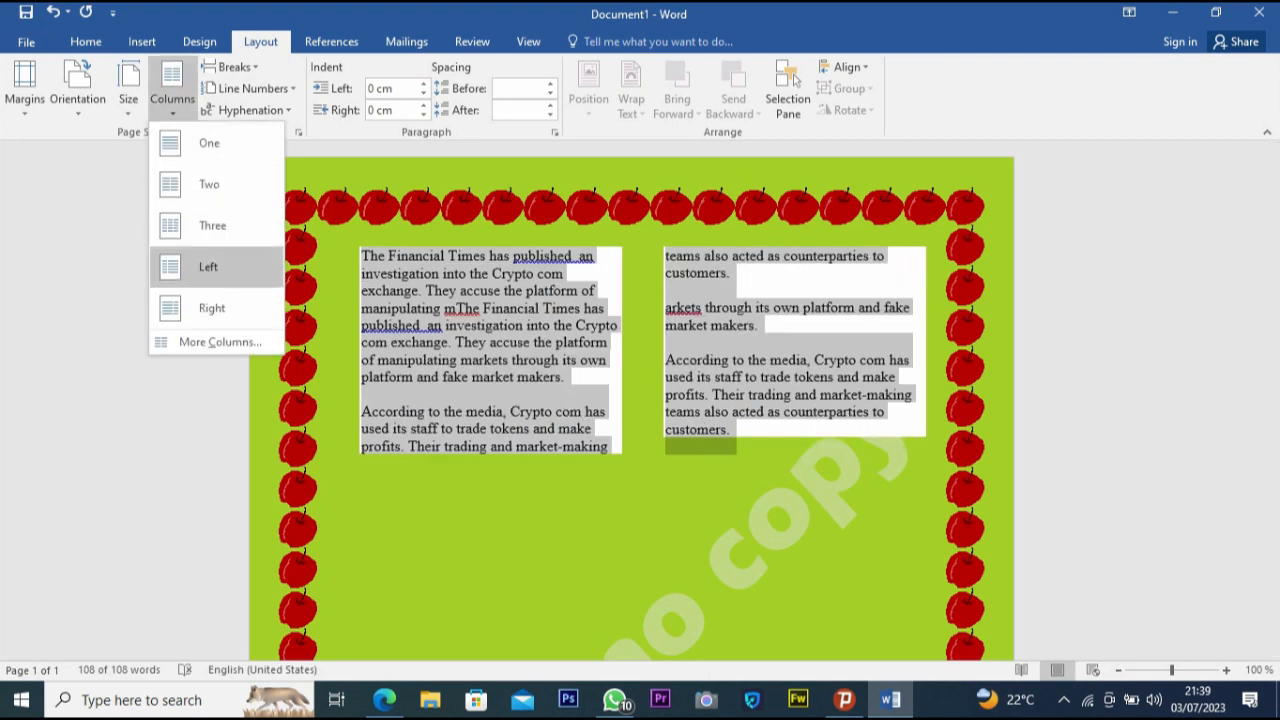
{"action": "left_click", "coordinate": [212, 308]}
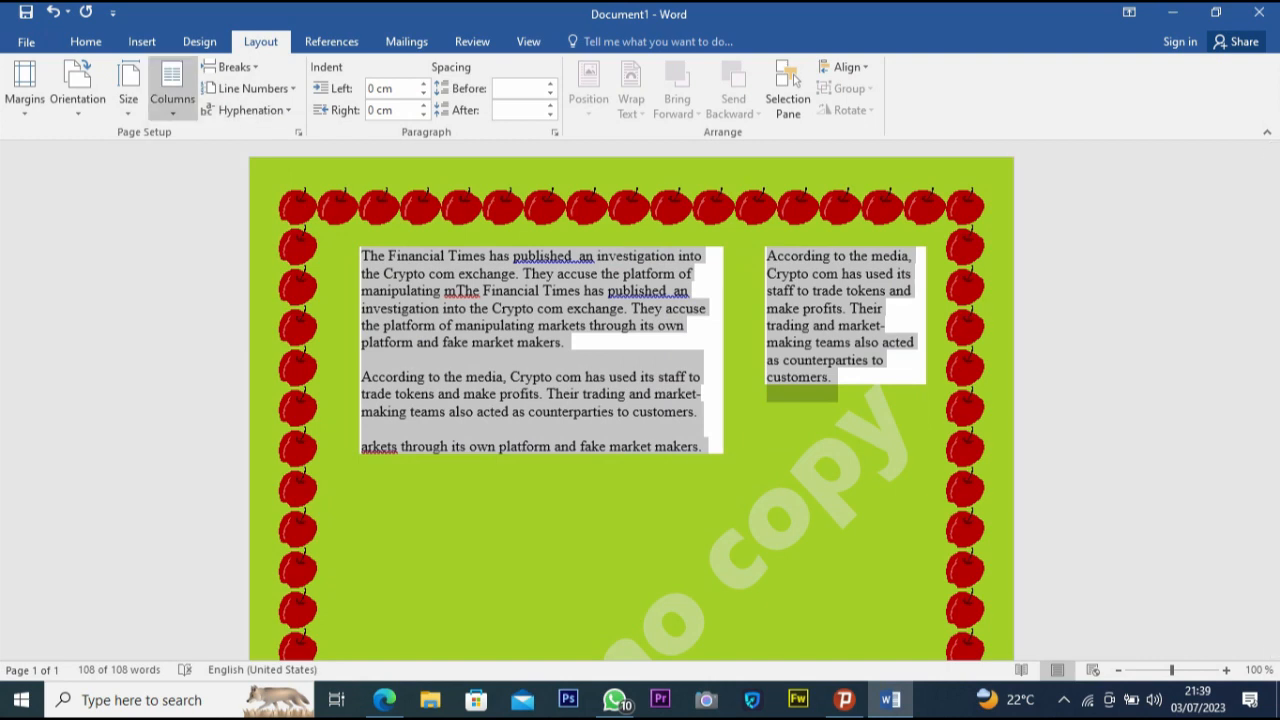
{"action": "left_click", "coordinate": [172, 90]}
{"action": "left_click", "coordinate": [209, 142]}
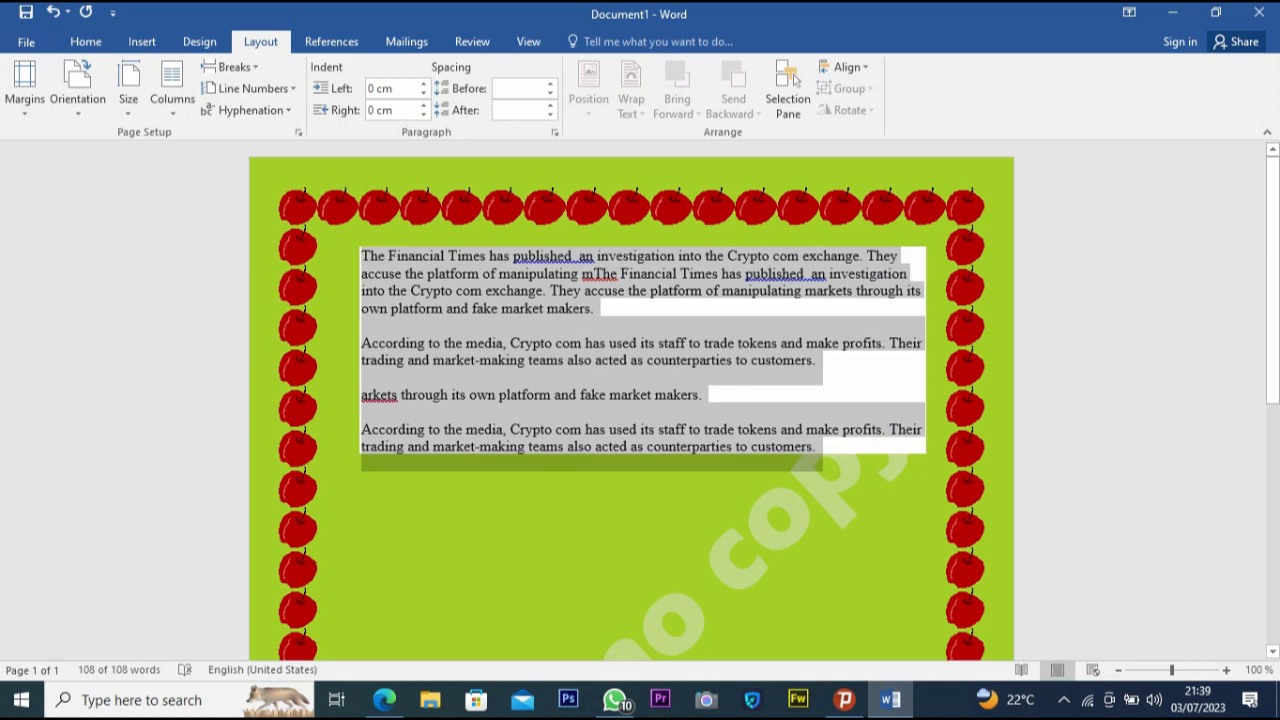
{"action": "left_click", "coordinate": [172, 90]}
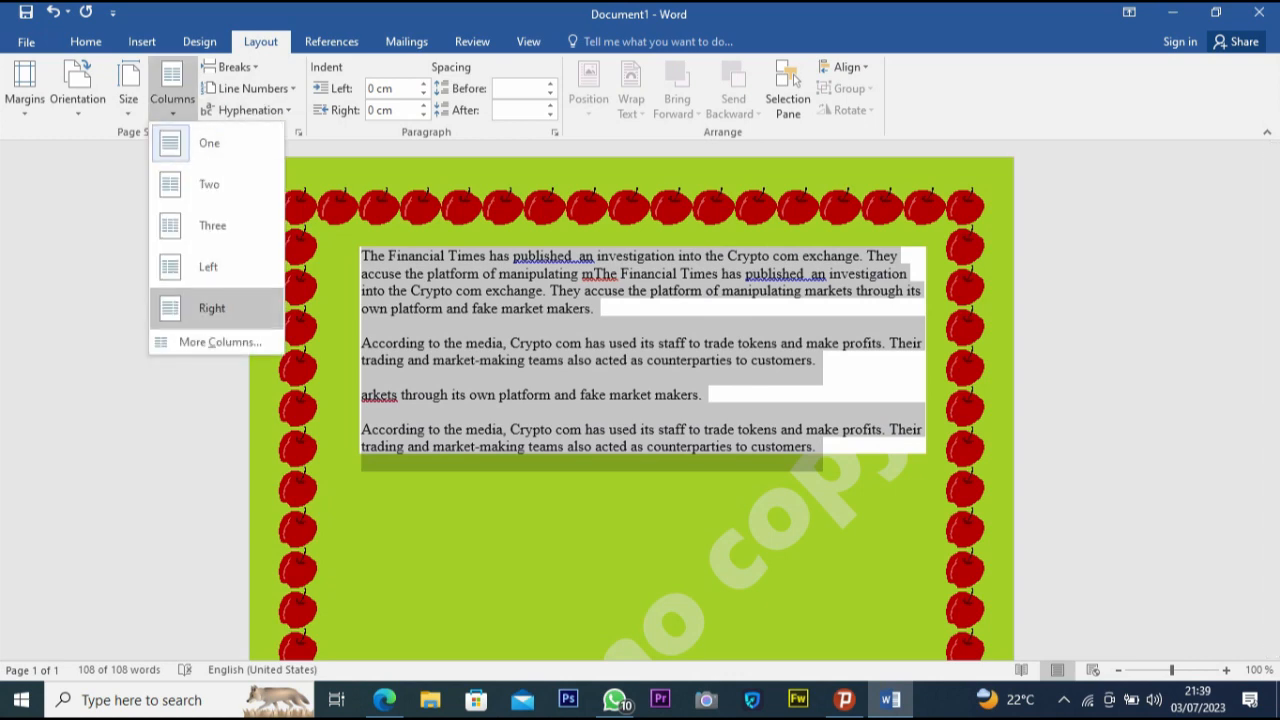
{"action": "left_click", "coordinate": [220, 342]}
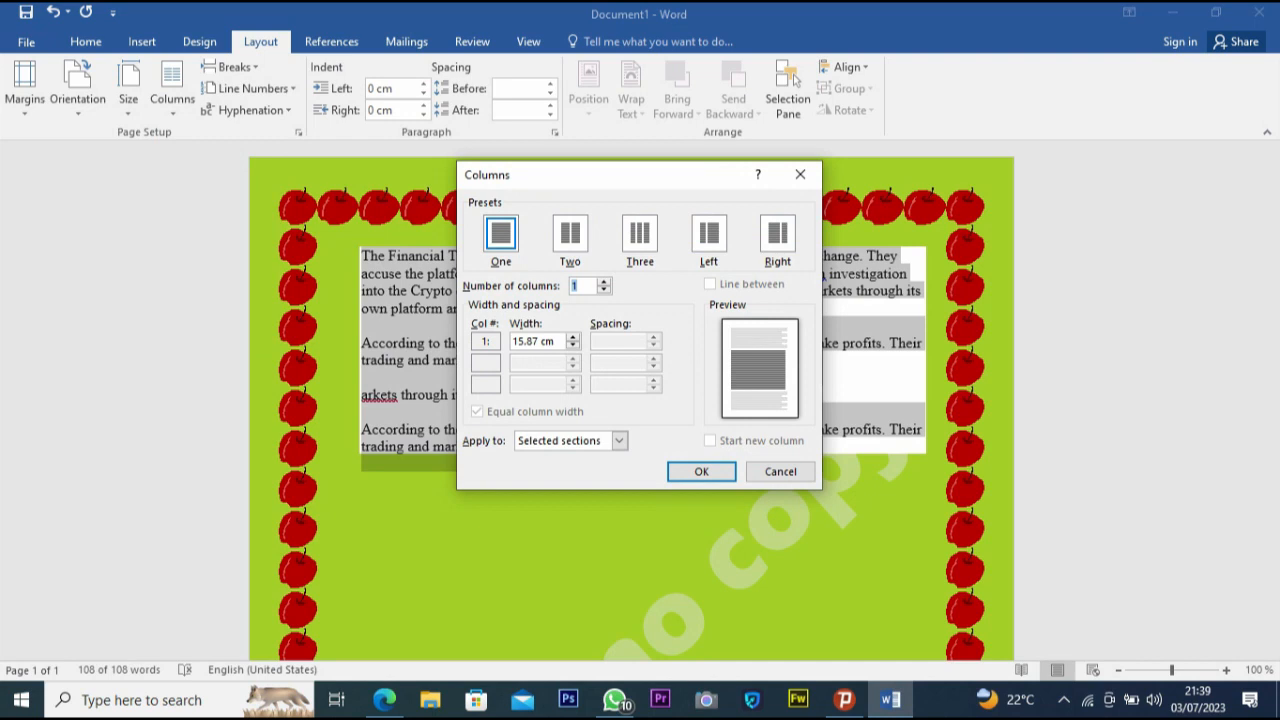
{"action": "left_click", "coordinate": [780, 471]}
- Format the selected text into three columns with a line between them
{"action": "left_click", "coordinate": [172, 90]}
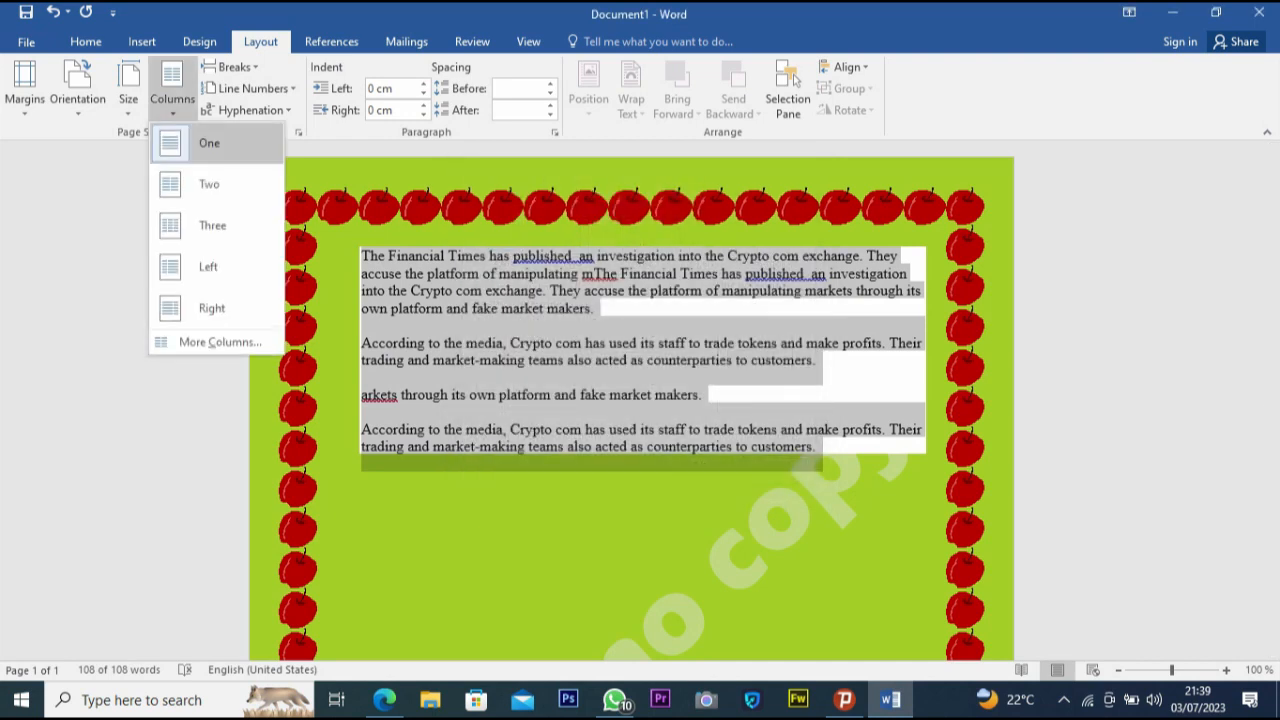
{"action": "left_click", "coordinate": [220, 342]}
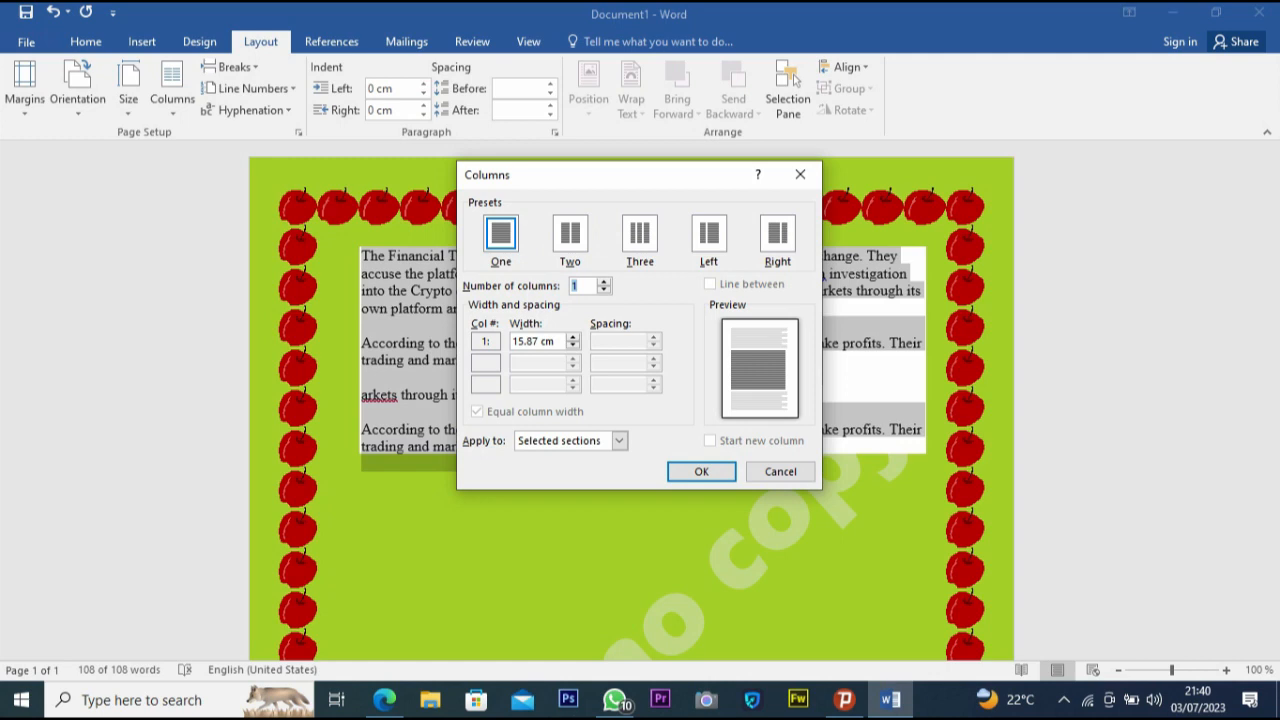
{"action": "type", "text": "3"}
{"action": "left_click", "coordinate": [710, 284]}
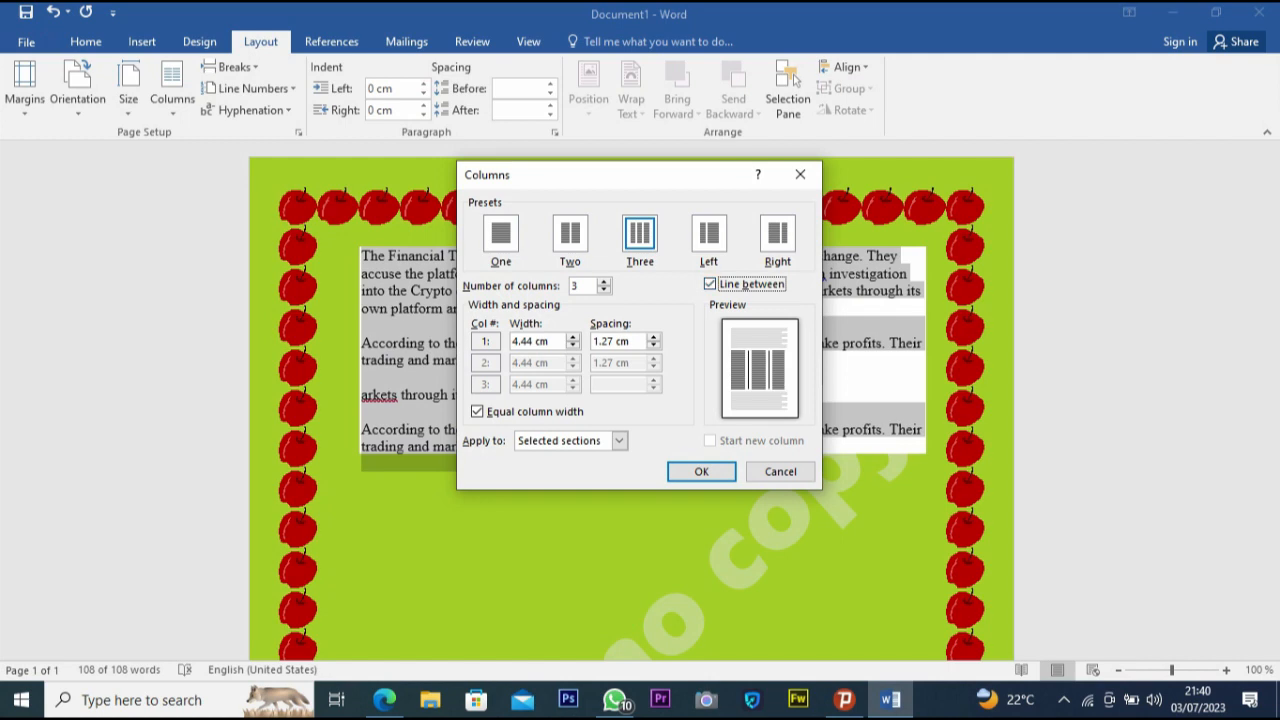
{"action": "left_click", "coordinate": [701, 471]}
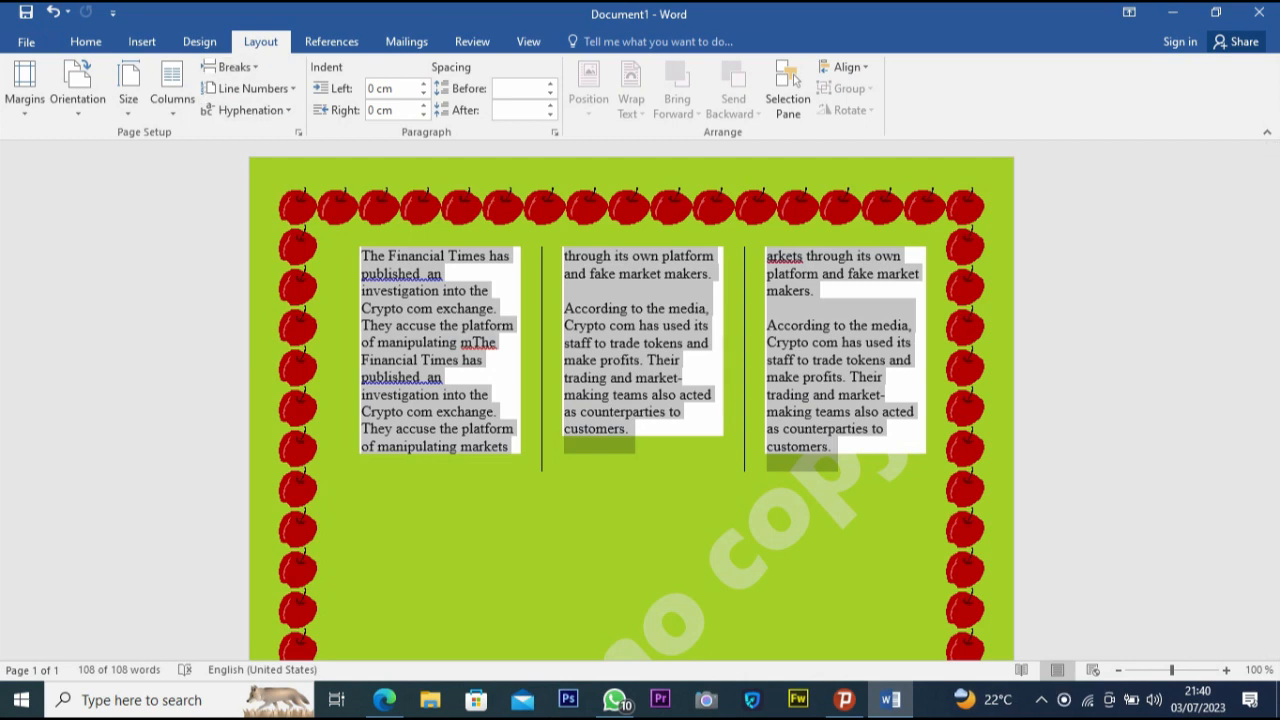
{"action": "left_click", "coordinate": [172, 88]}
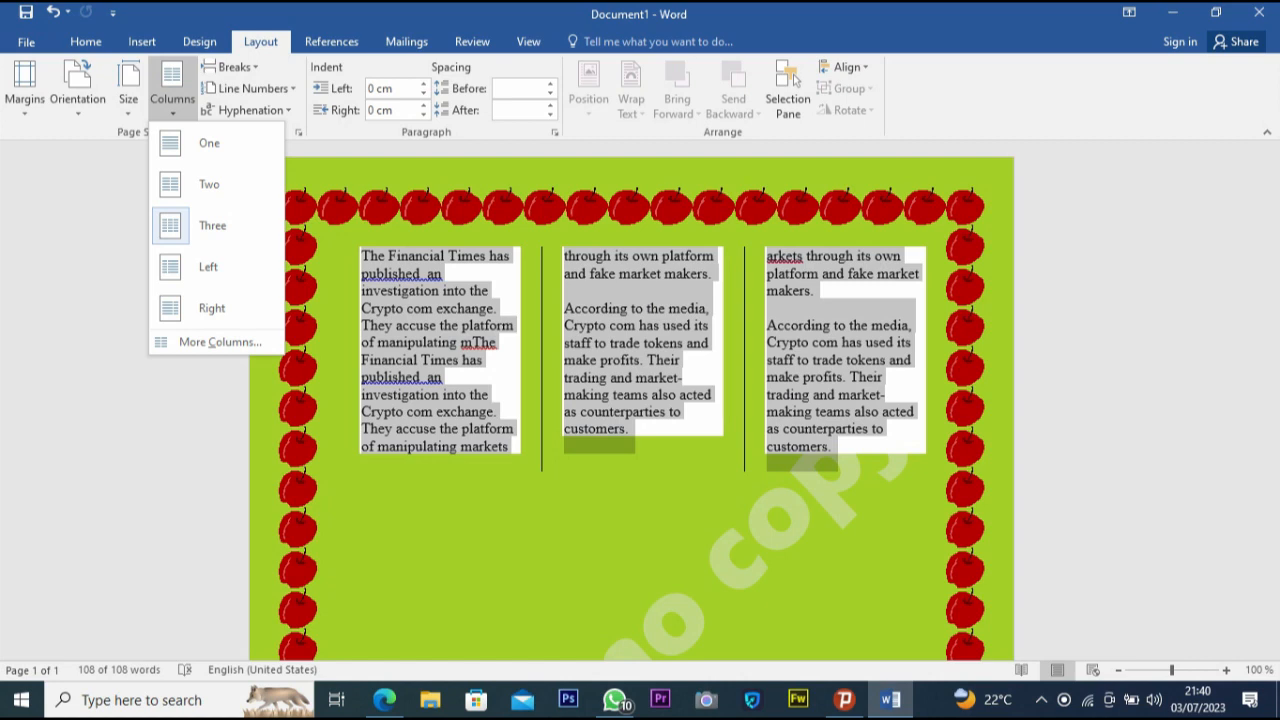
{"action": "left_click", "coordinate": [172, 88]}
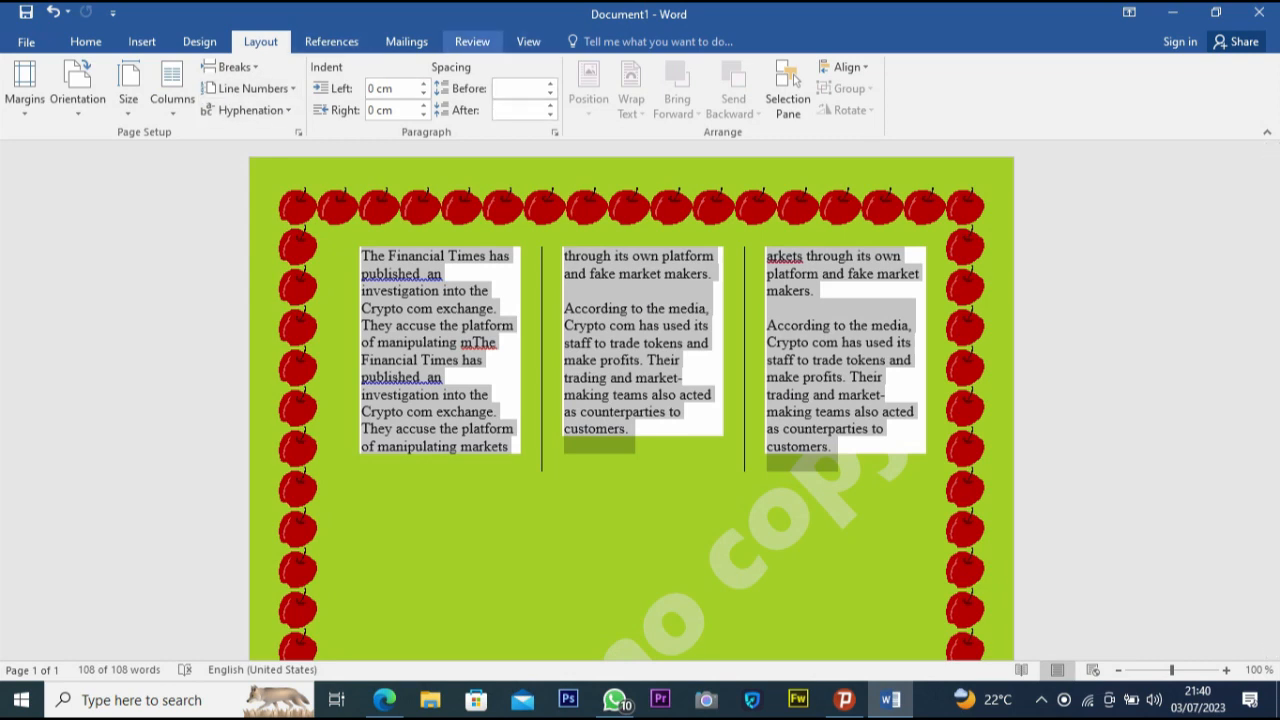
- Run Spelling & Grammar, fixing the double spaces in "published an" and correcting "mThe" to "the"
{"action": "left_click", "coordinate": [472, 41]}
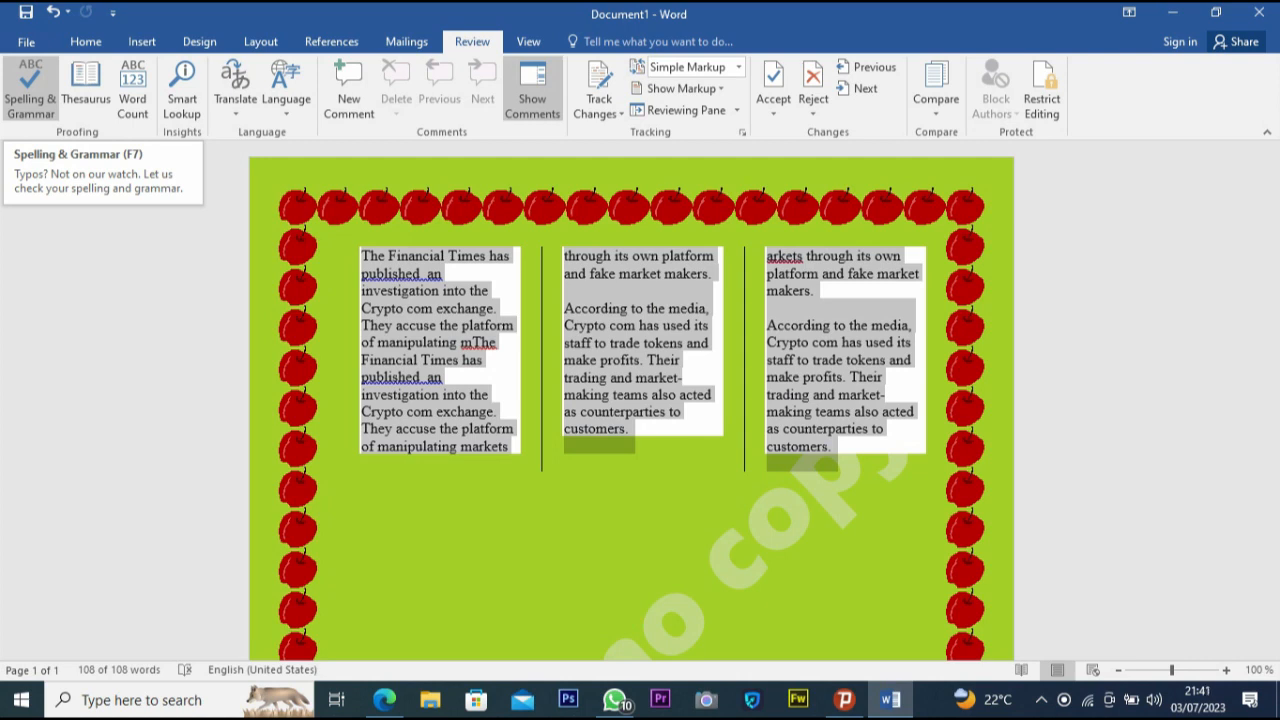
{"action": "left_click", "coordinate": [30, 90]}
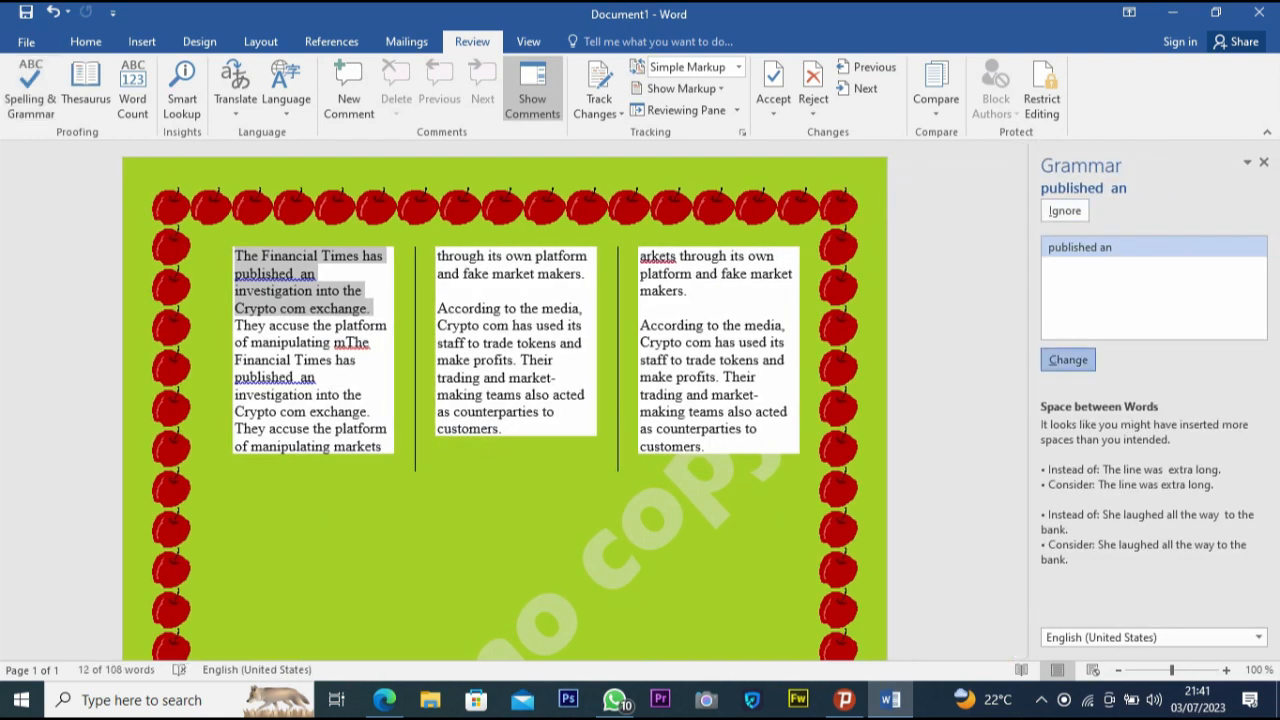
{"action": "left_click", "coordinate": [1068, 359]}
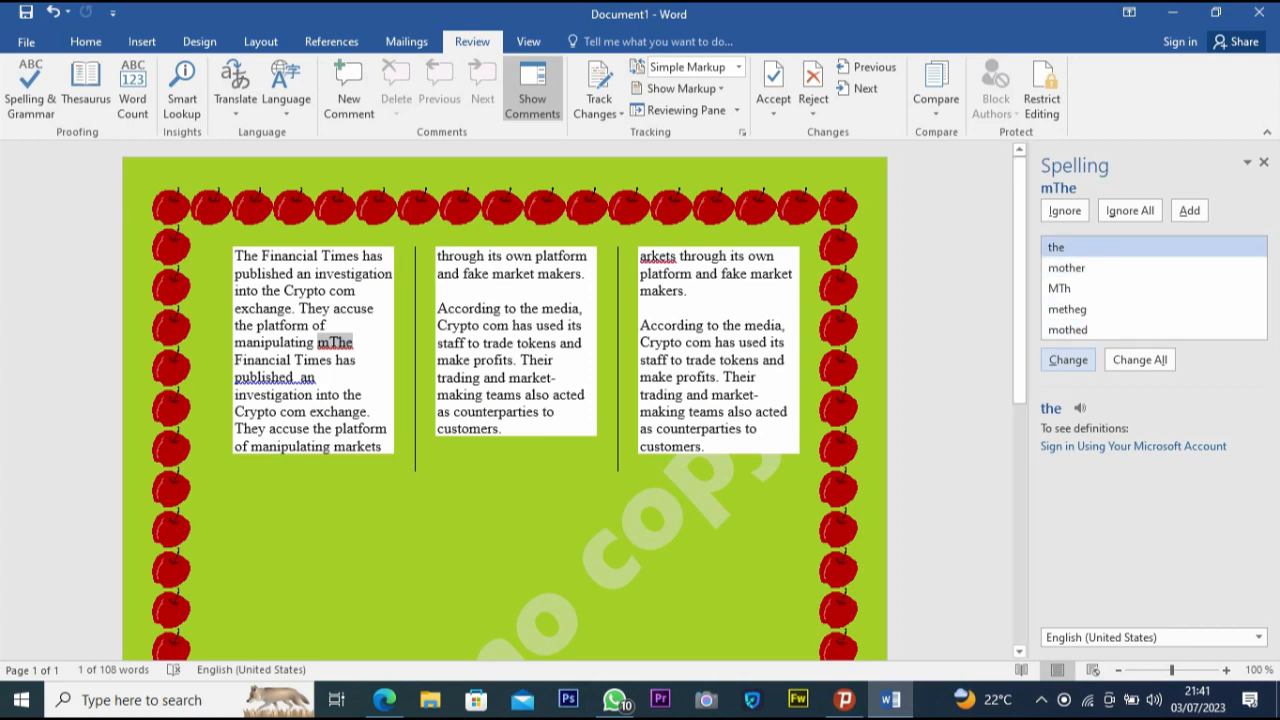
{"action": "key", "text": "Return"}
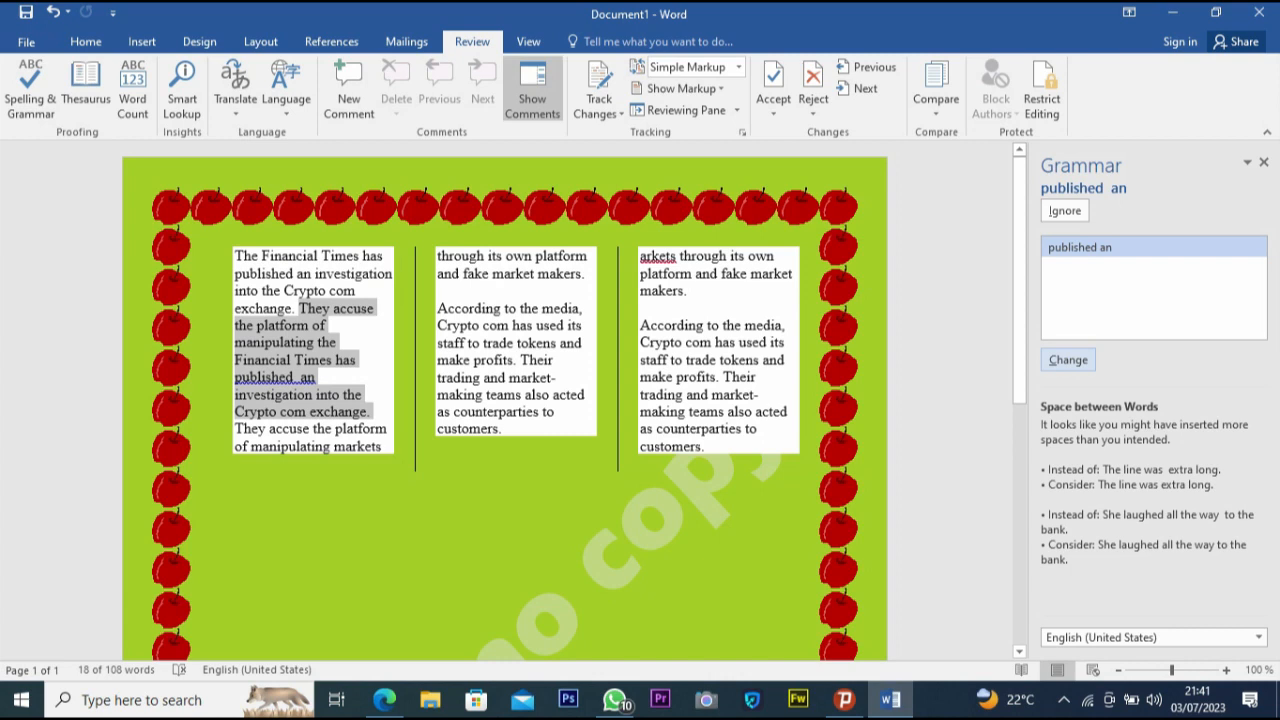
{"action": "left_click", "coordinate": [343, 360]}
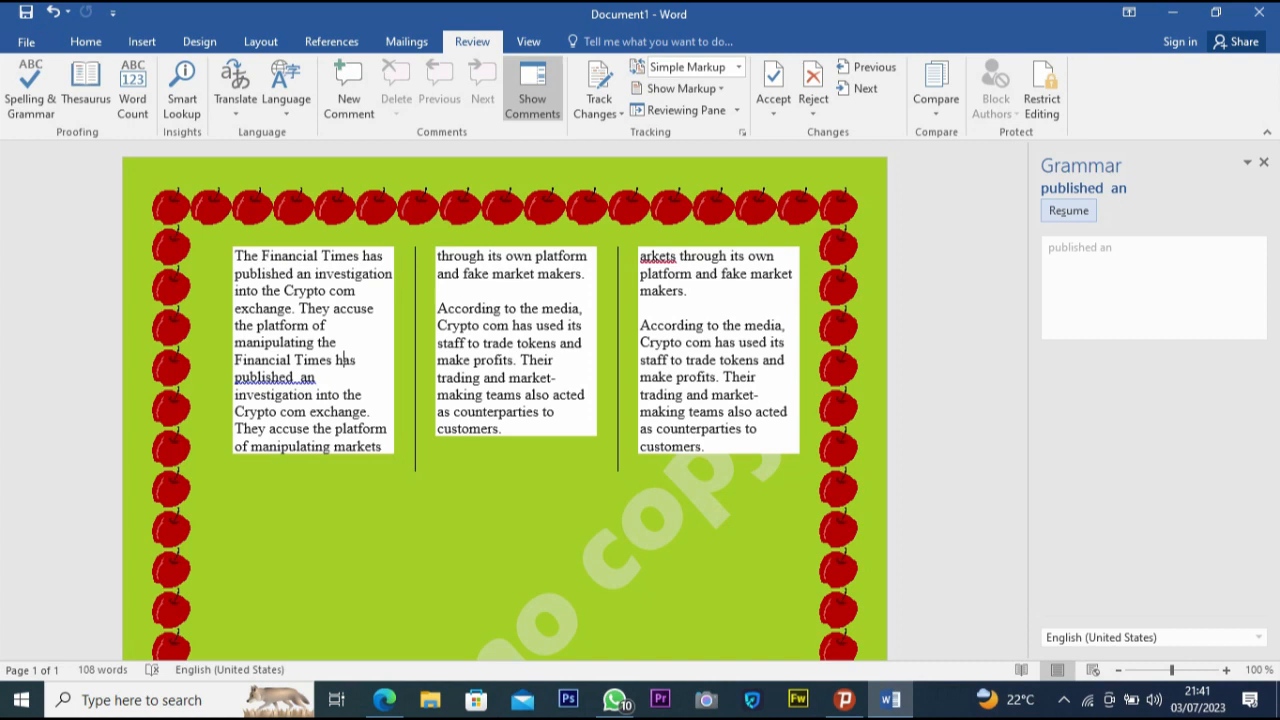
{"action": "left_click", "coordinate": [1068, 210]}
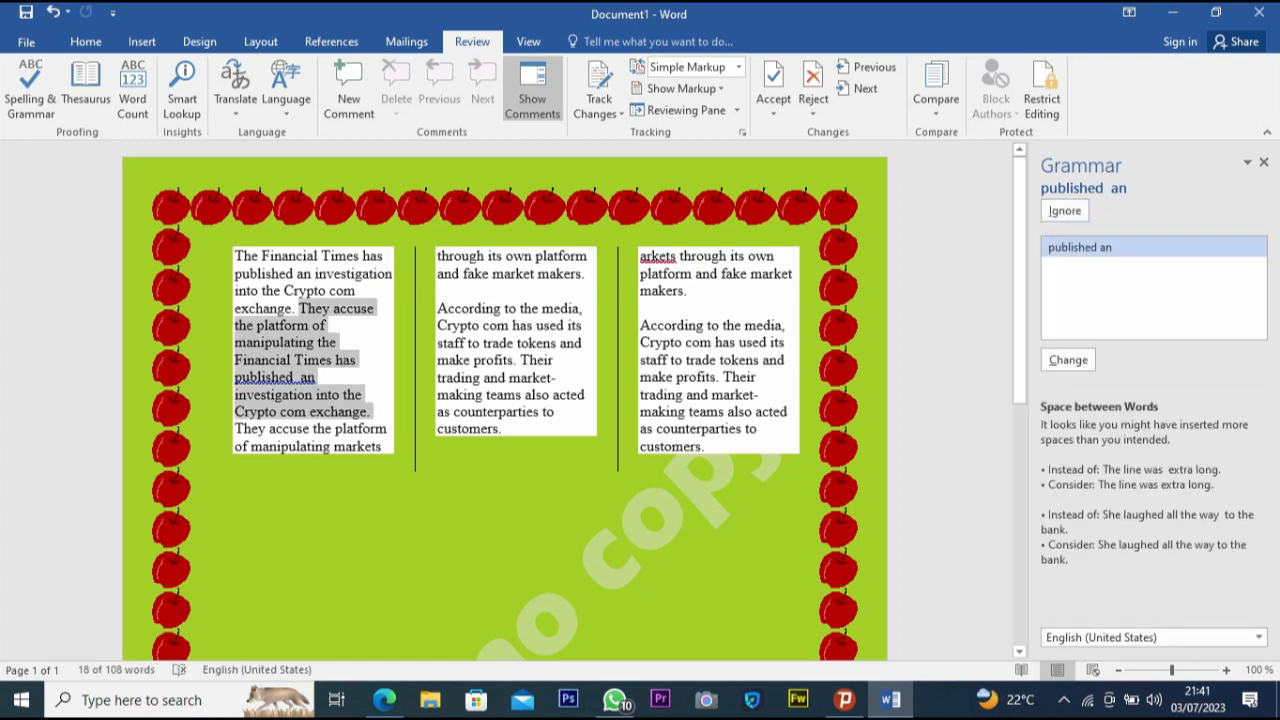
{"action": "left_click", "coordinate": [1068, 359]}
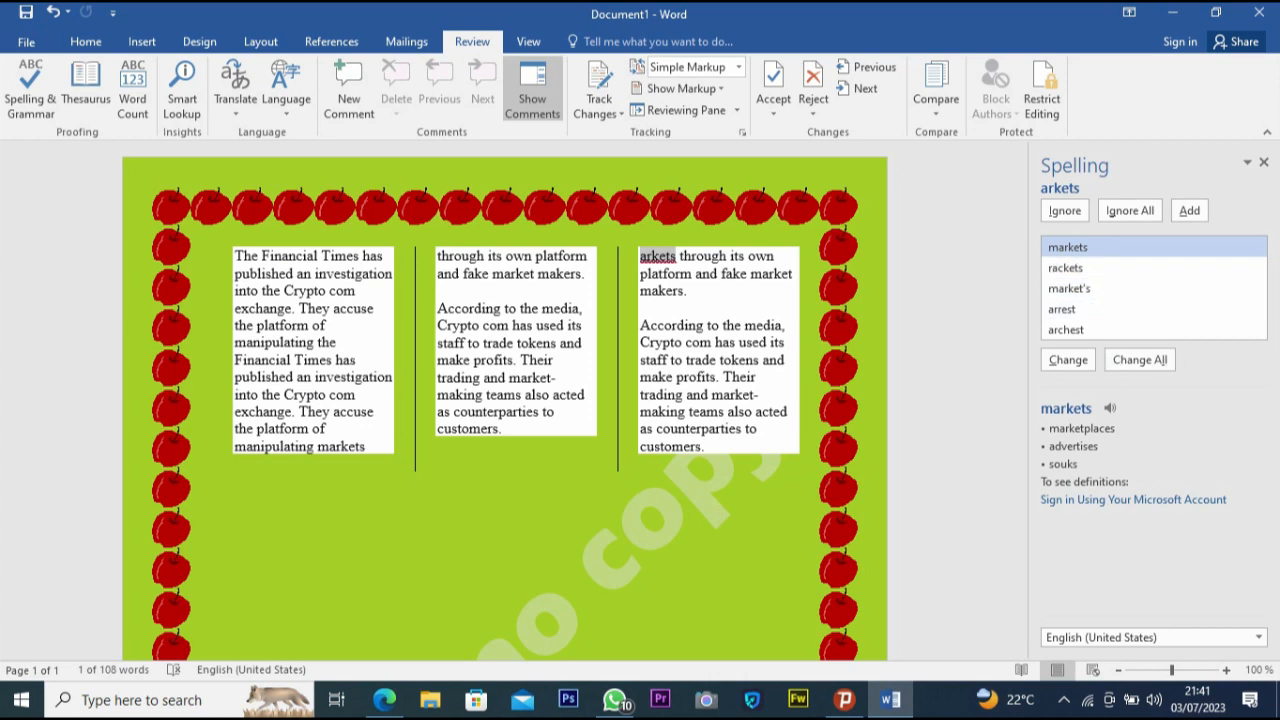
- Change all occurrences of "arkets" to "markets" and switch on Track Changes
{"action": "left_click", "coordinate": [1140, 359]}
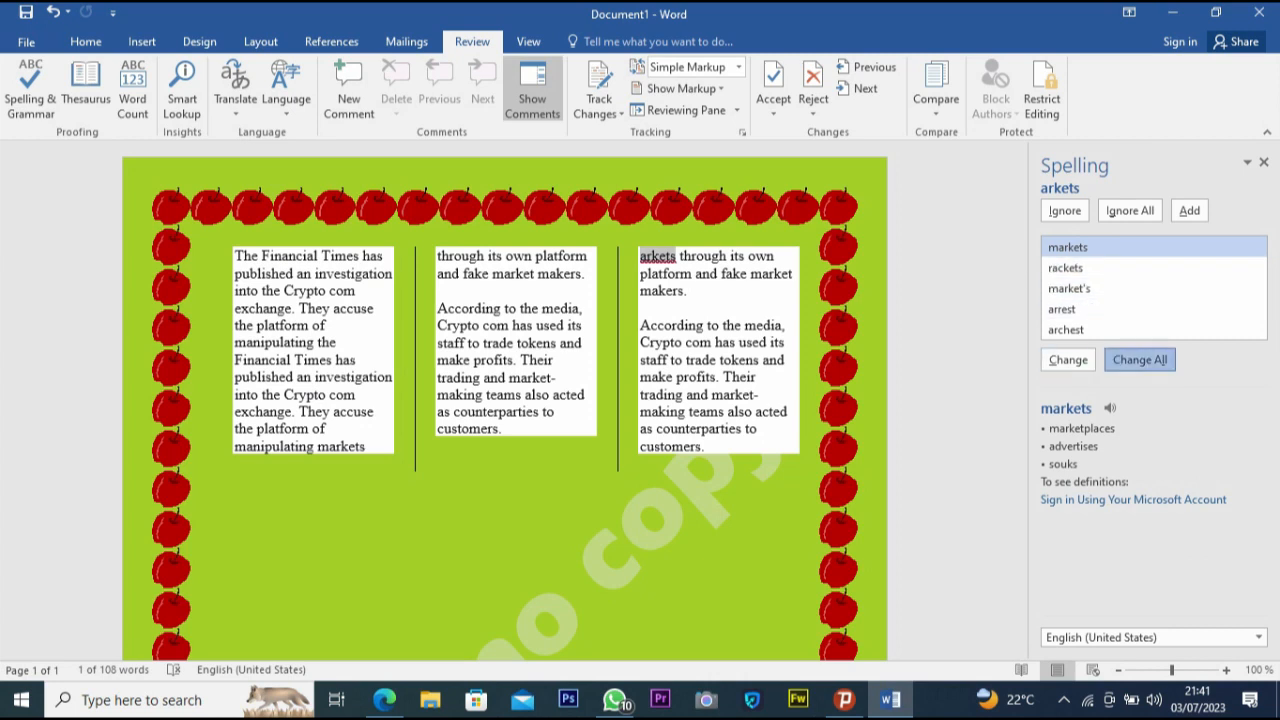
{"action": "left_click", "coordinate": [706, 376]}
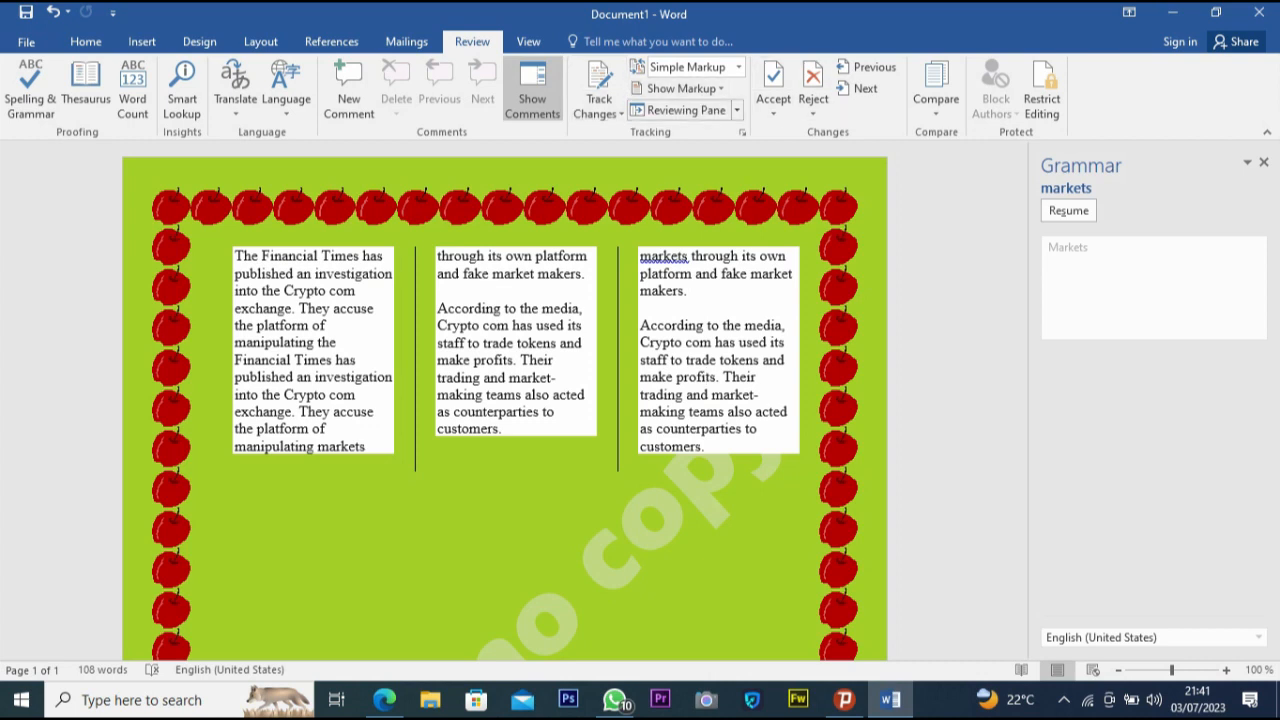
{"action": "left_click", "coordinate": [620, 113]}
{"action": "left_click", "coordinate": [637, 131]}
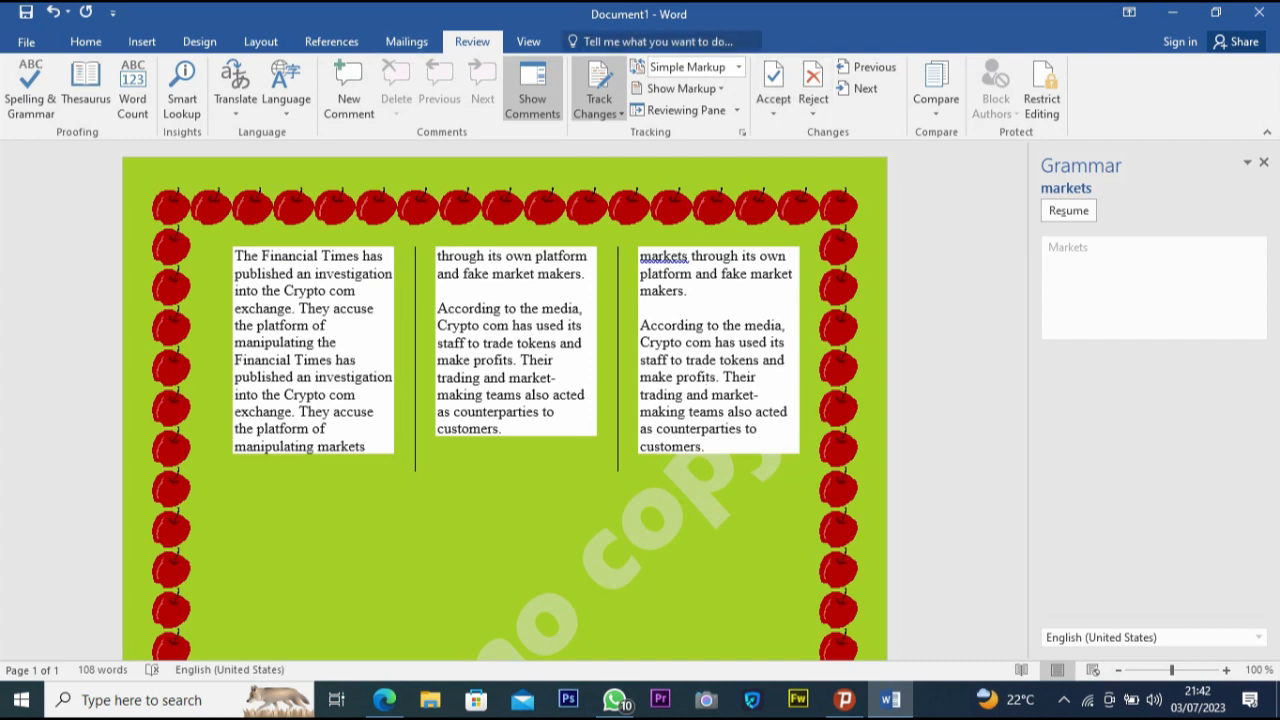
- Show the ruler and gridlines on the page
{"action": "left_click", "coordinate": [528, 41]}
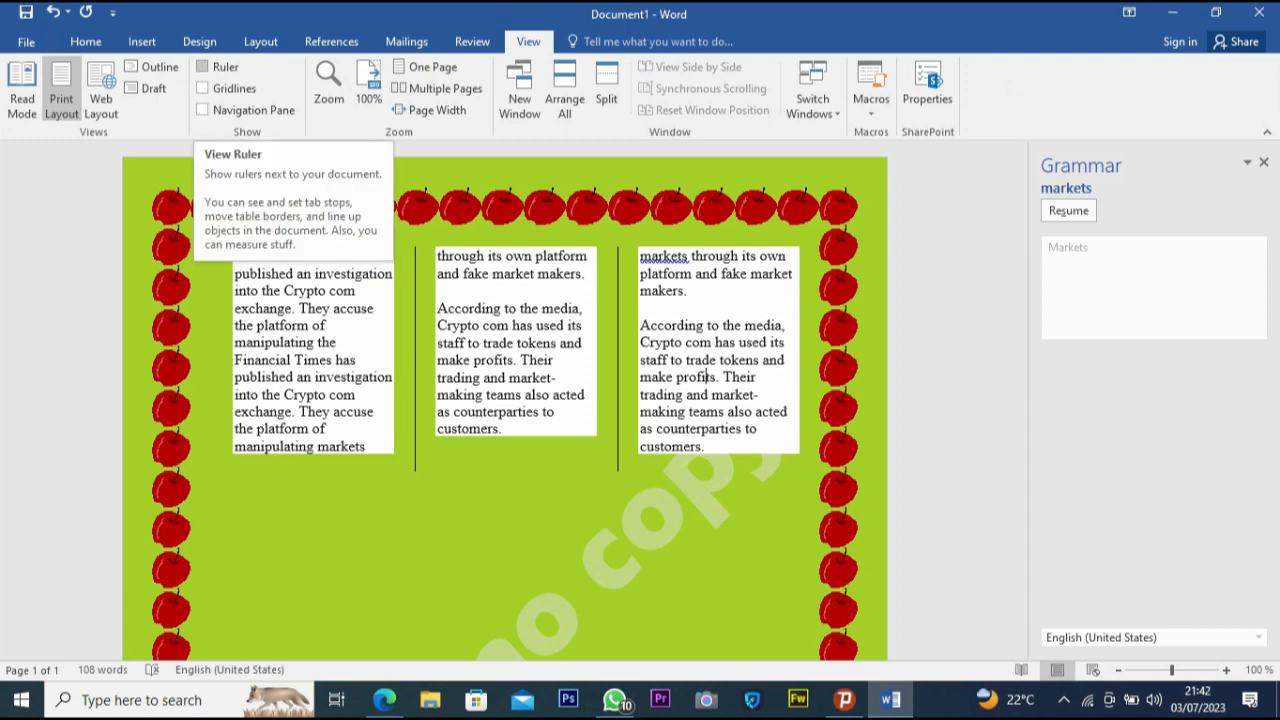
{"action": "left_click", "coordinate": [203, 66]}
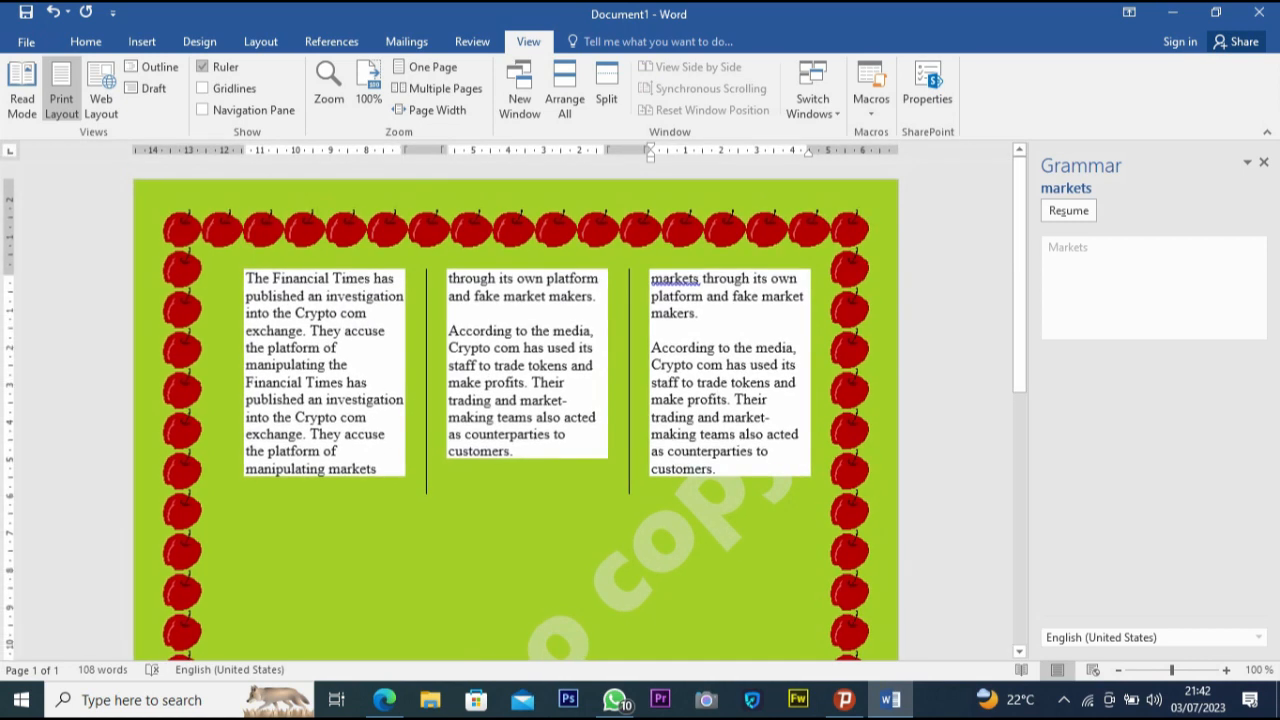
{"action": "left_click", "coordinate": [203, 88]}
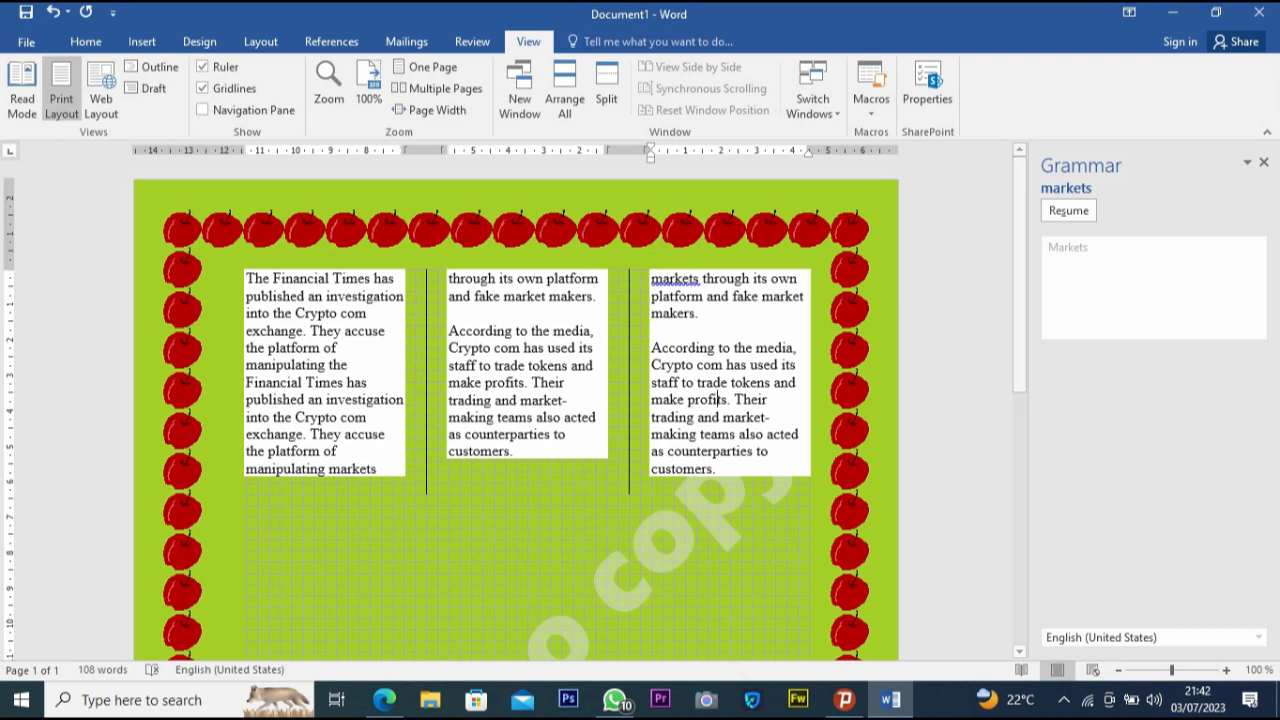
{"action": "left_click", "coordinate": [203, 110]}
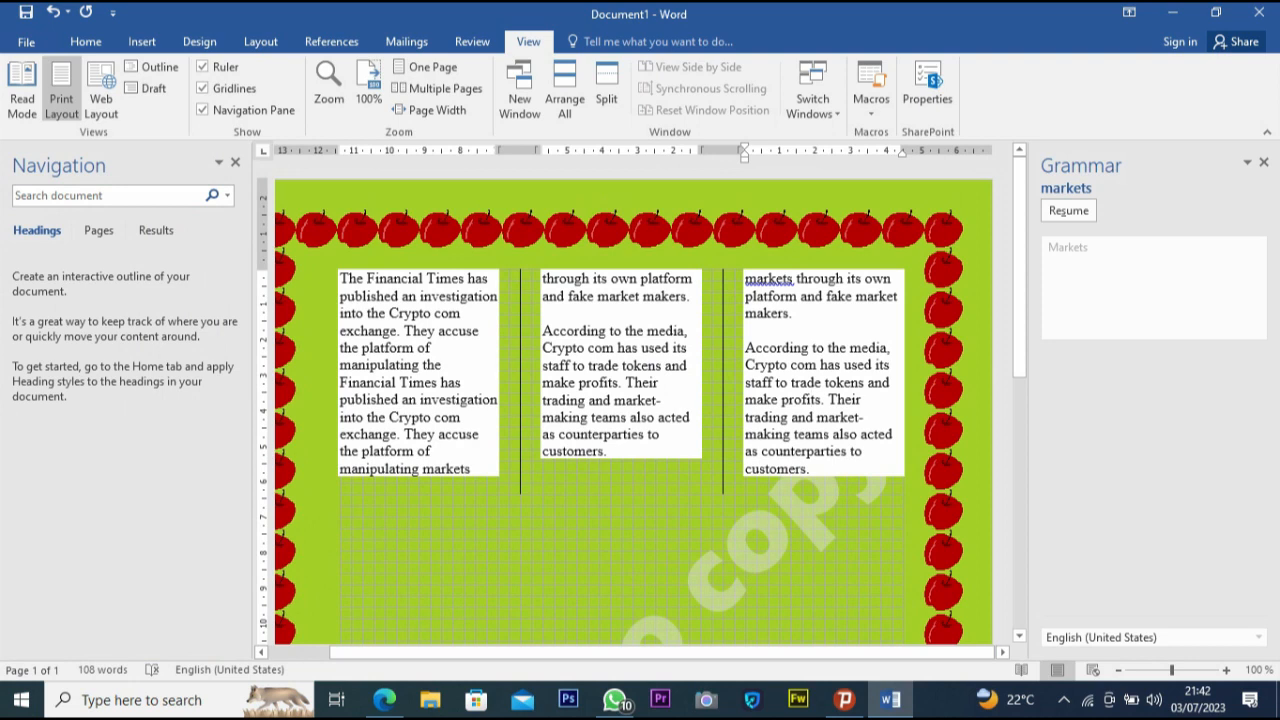
{"action": "left_click", "coordinate": [203, 110]}
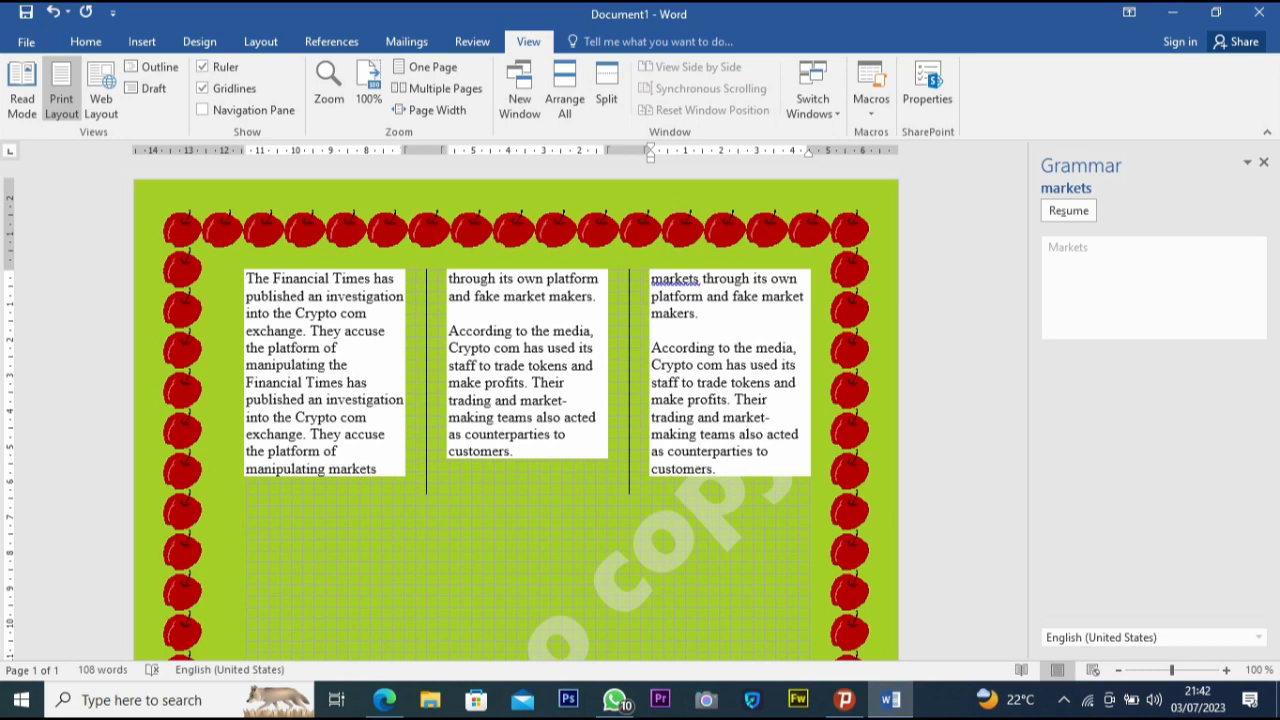
{"action": "left_click", "coordinate": [472, 41]}
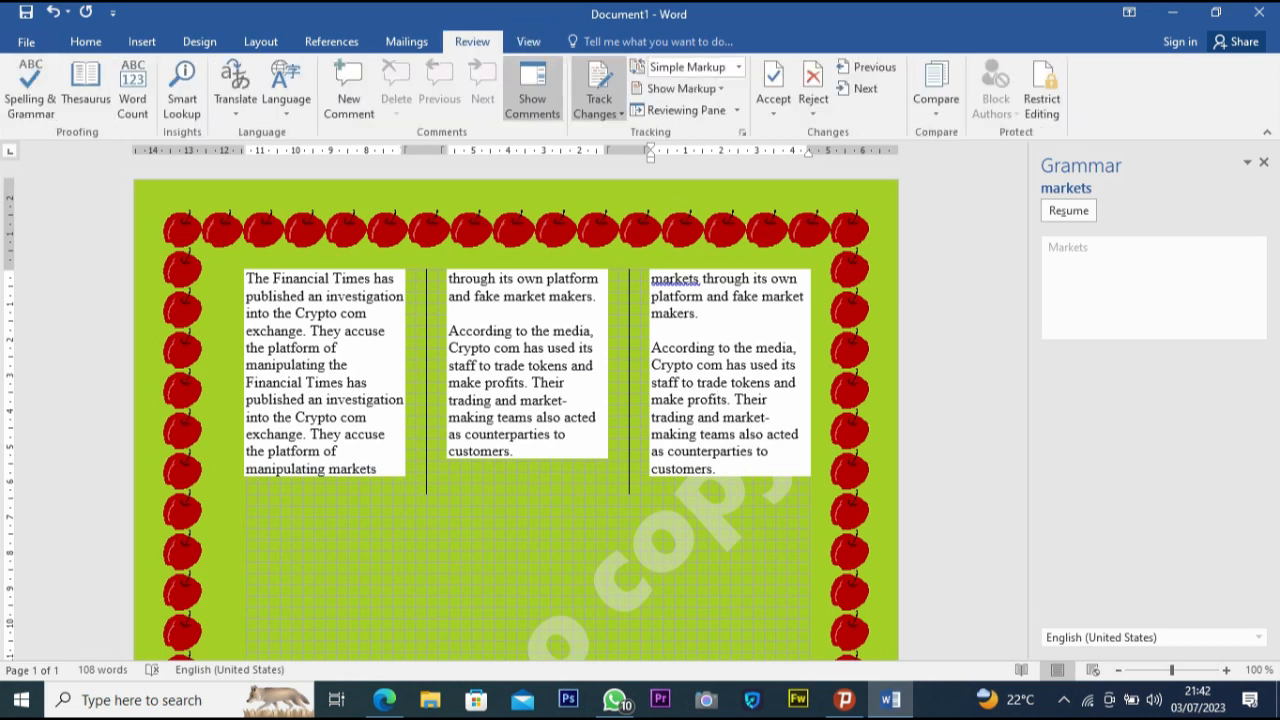
{"action": "left_click", "coordinate": [406, 41]}
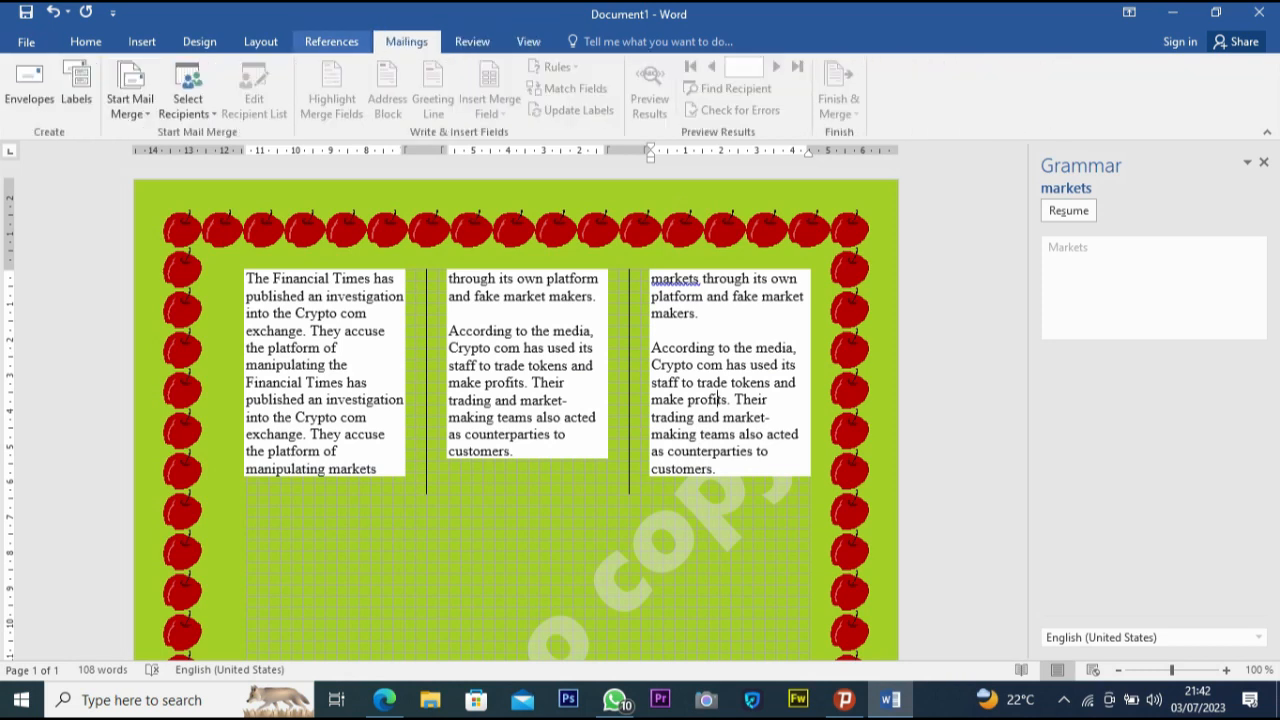
{"action": "left_click", "coordinate": [260, 41]}
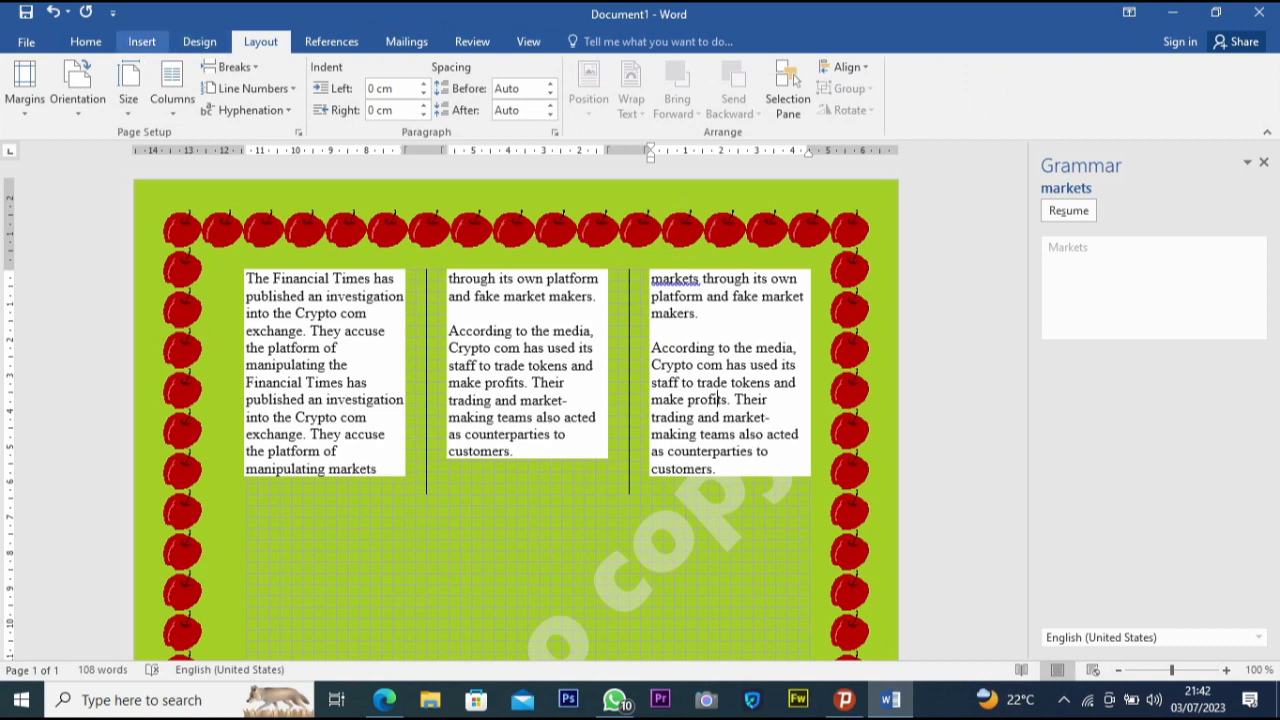
{"action": "left_click", "coordinate": [199, 41]}
{"action": "left_click", "coordinate": [86, 41]}
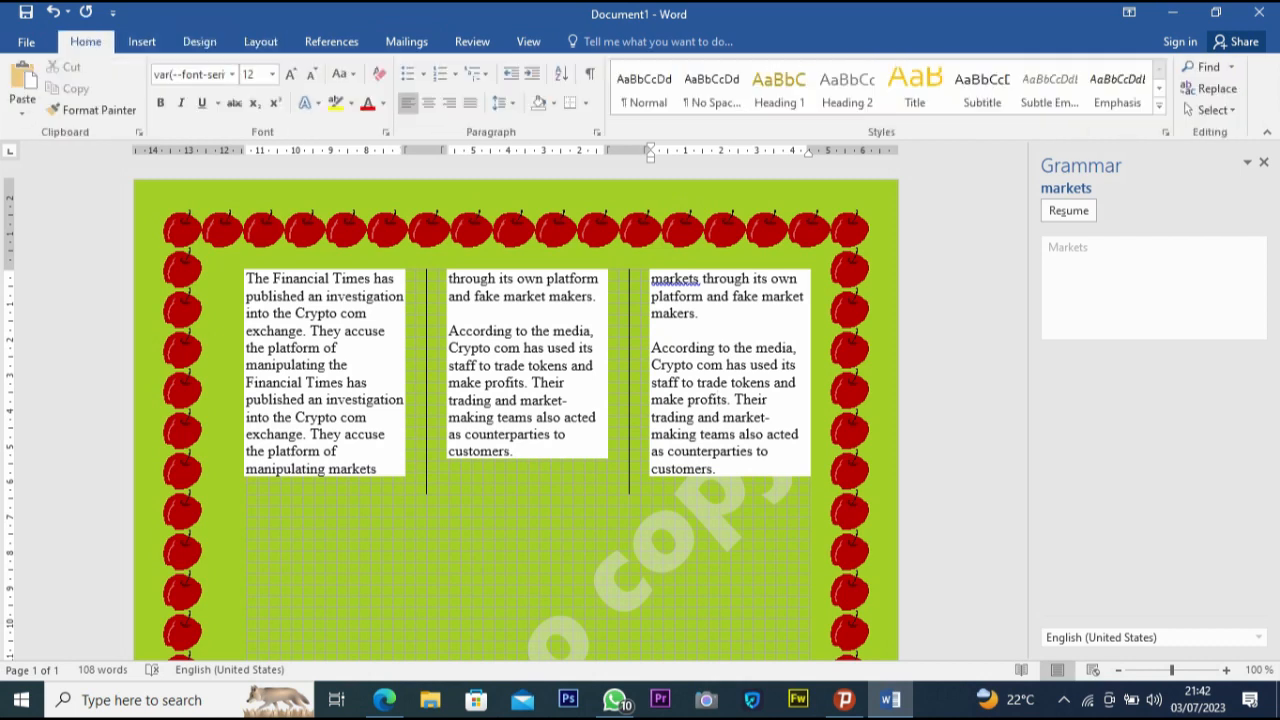
- Open the print preview of the document
{"action": "left_click", "coordinate": [26, 41]}
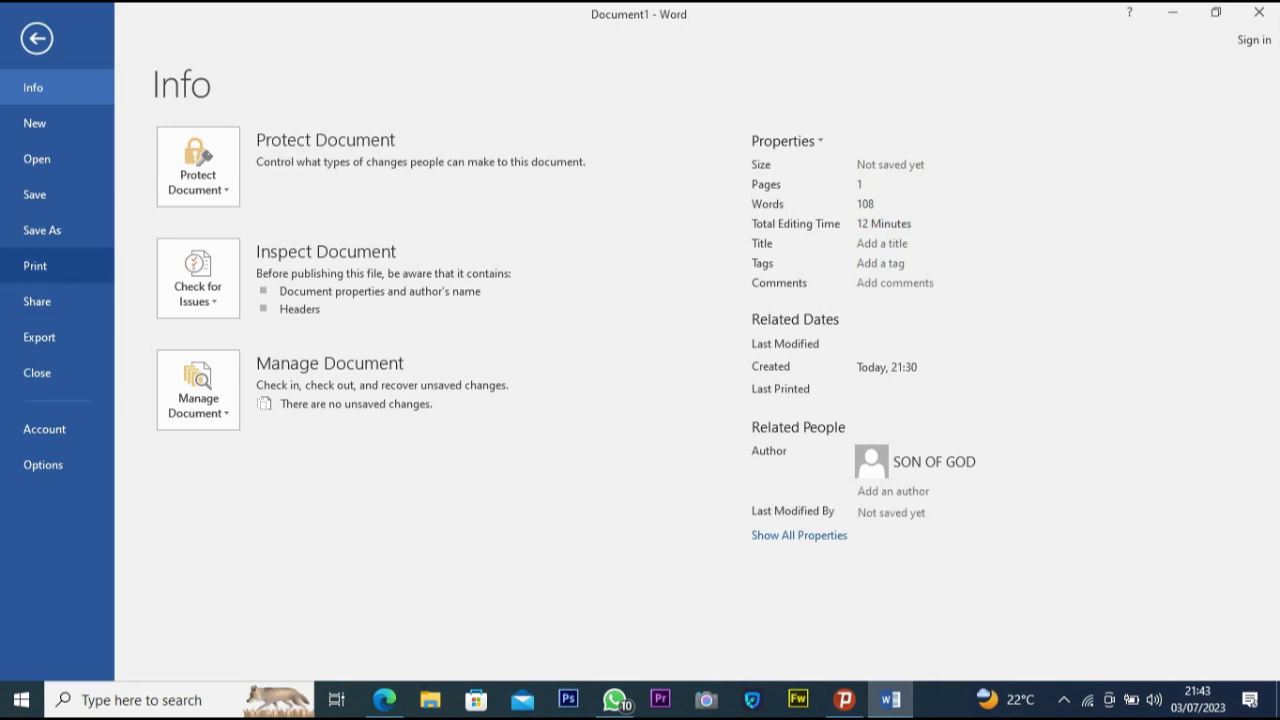
{"action": "left_click", "coordinate": [35, 265]}
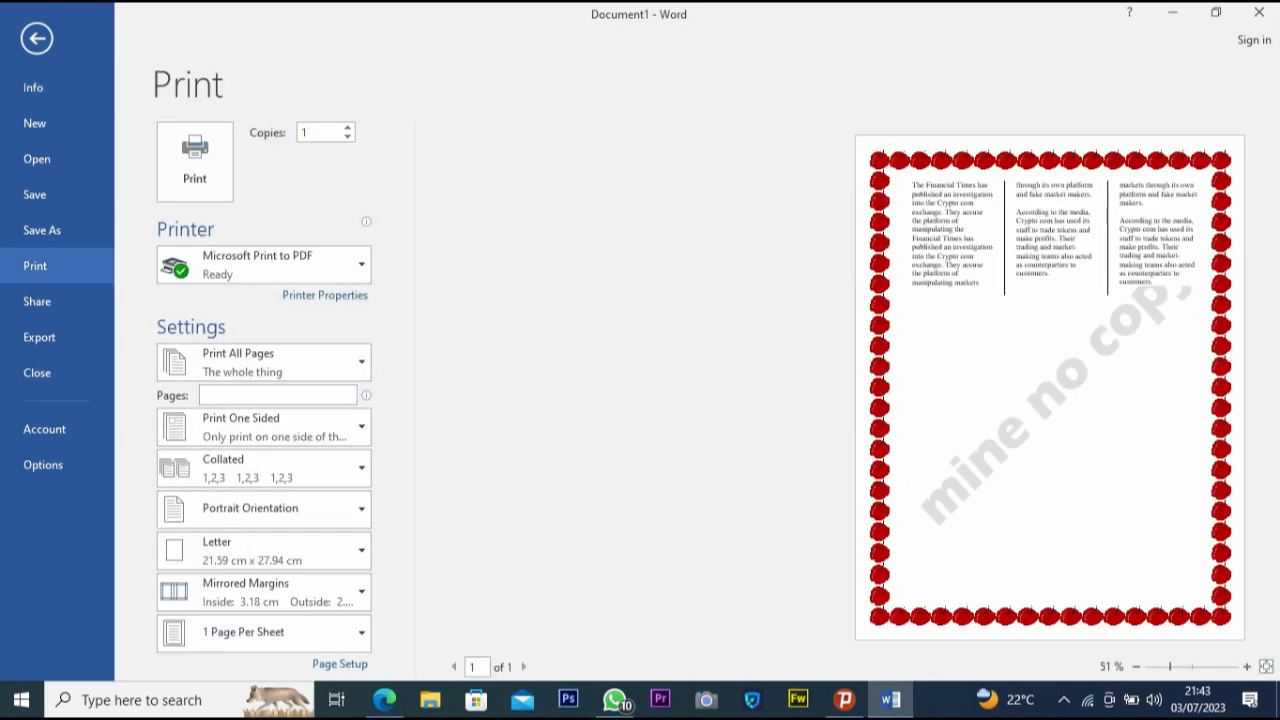